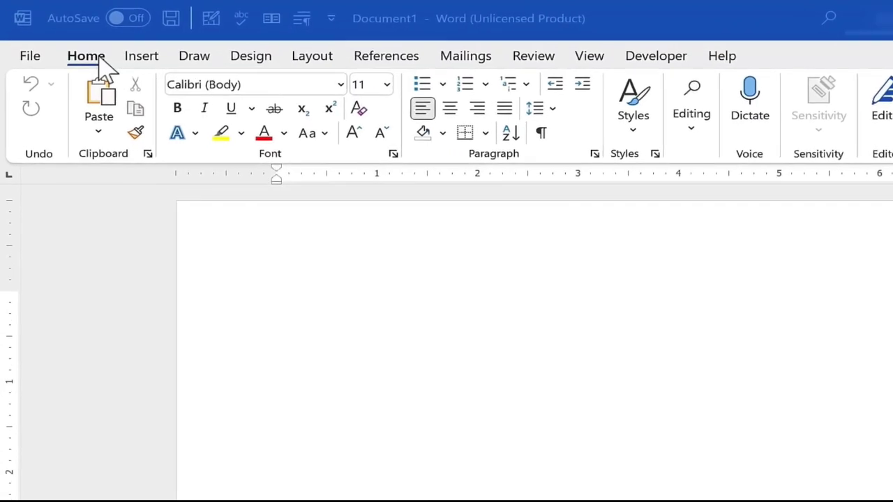
Step: Examine the commands offered for inserting content, references, page layout, mailings, design and basic text formatting
{"action": "left_click", "coordinate": [145, 58]}
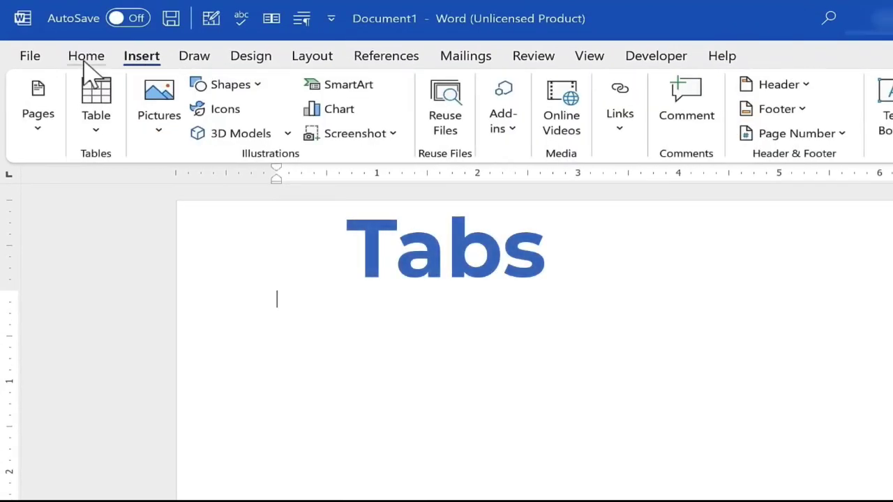
{"action": "left_click", "coordinate": [84, 58]}
{"action": "left_click", "coordinate": [144, 62]}
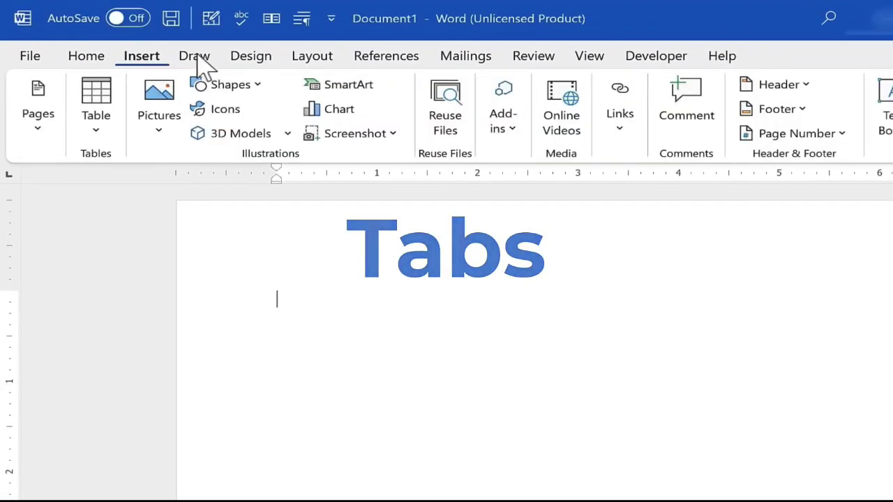
{"action": "left_click", "coordinate": [377, 60]}
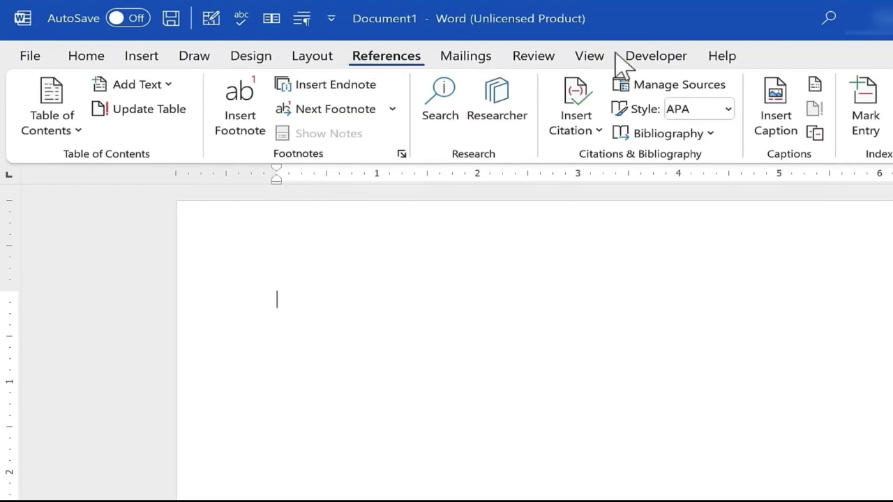
{"action": "left_click", "coordinate": [308, 58]}
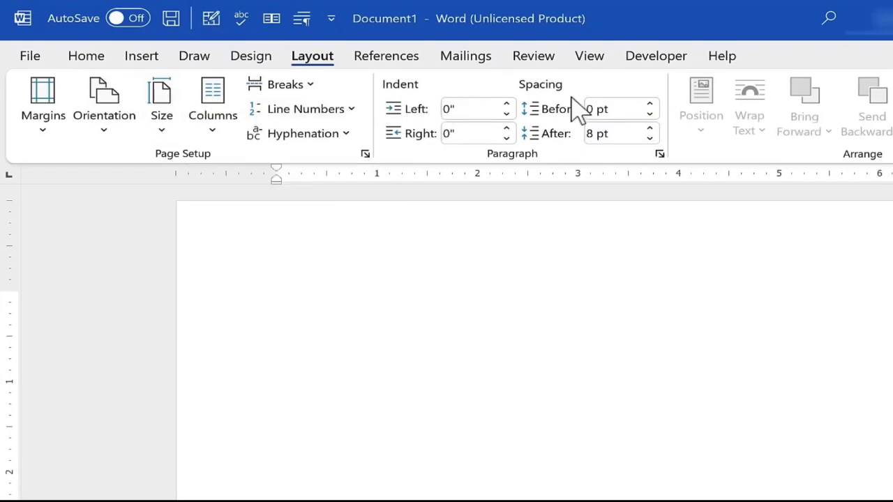
{"action": "left_click", "coordinate": [474, 59]}
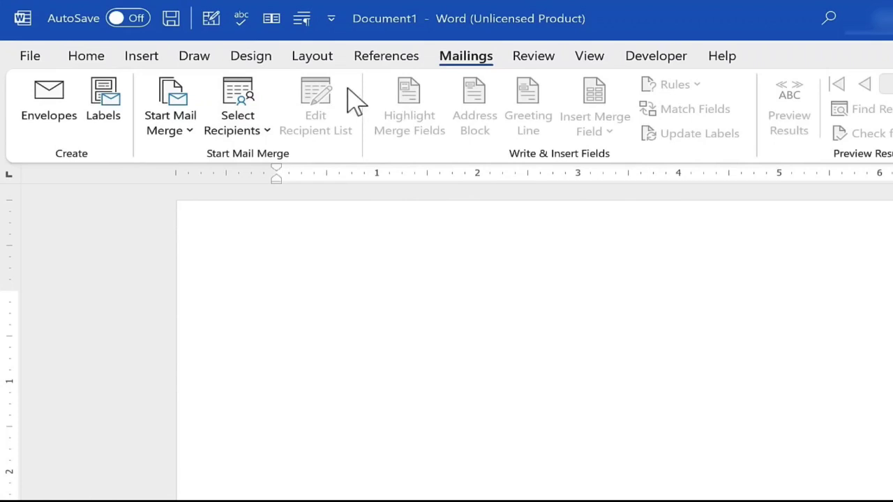
{"action": "left_click", "coordinate": [249, 60]}
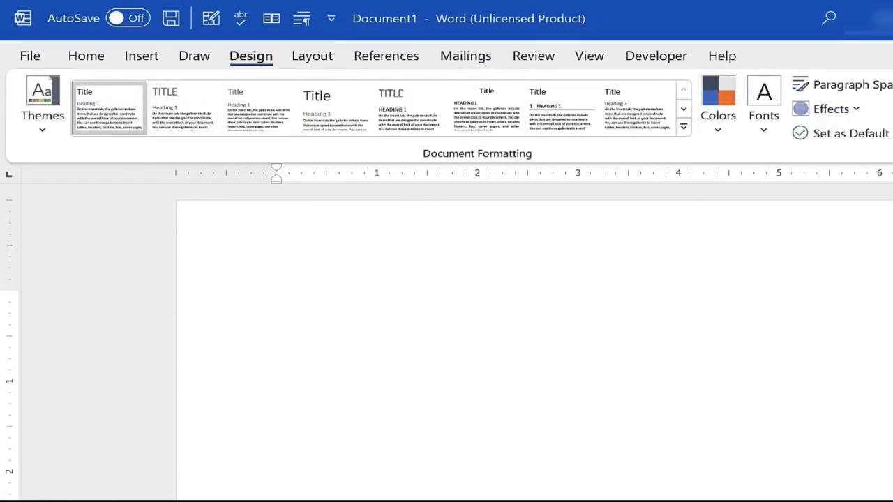
{"action": "left_click", "coordinate": [143, 61]}
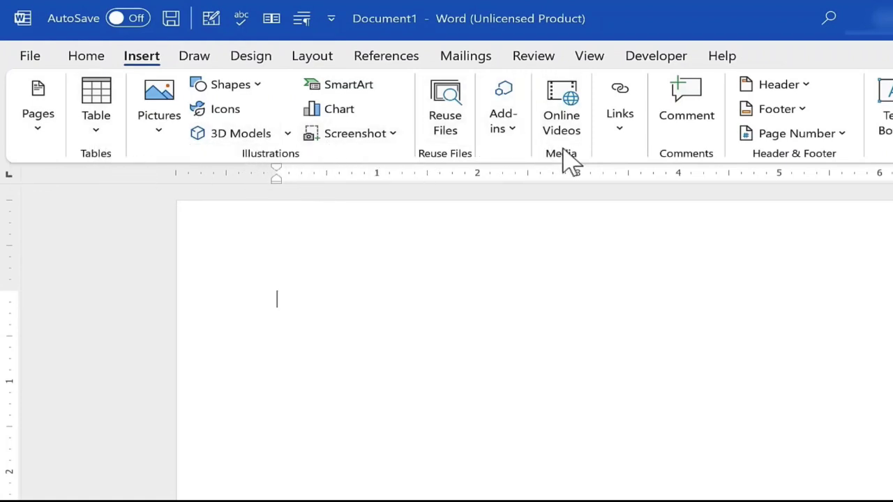
{"action": "left_click", "coordinate": [83, 58]}
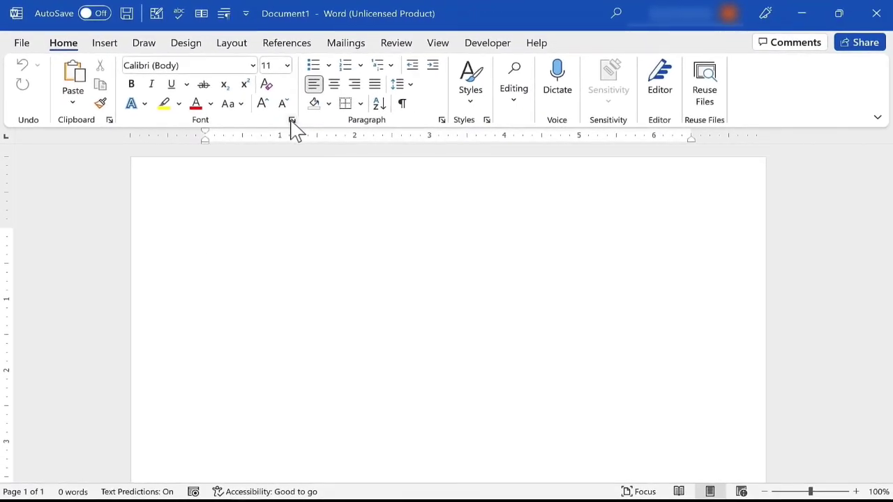
Step: Review the basic font options and the advanced character spacing settings in the Font dialog, and dismiss it
{"action": "left_click", "coordinate": [291, 120]}
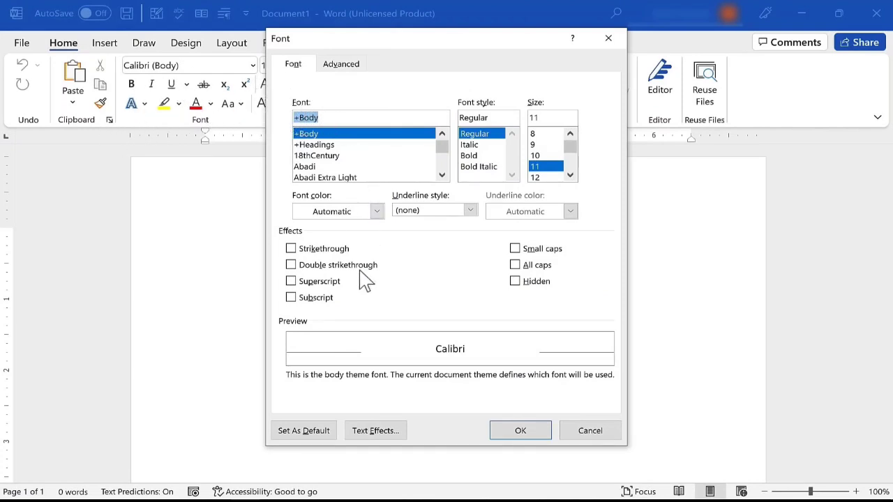
{"action": "left_click", "coordinate": [345, 64]}
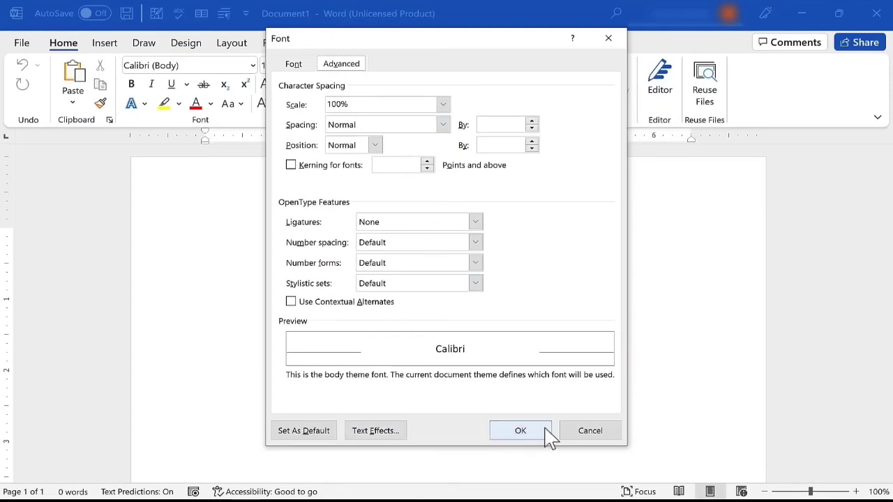
{"action": "left_click", "coordinate": [591, 438]}
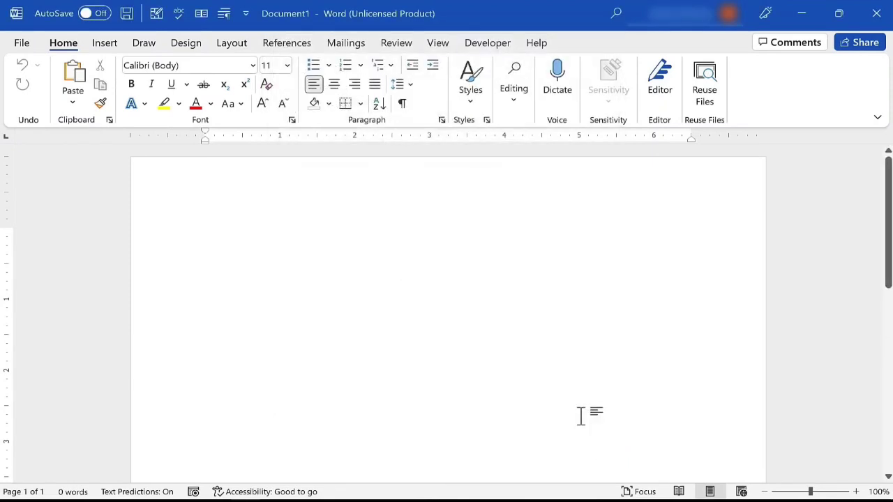
Step: Look over the insertion commands and open the customization options for the Quick Access Toolbar
{"action": "left_click", "coordinate": [105, 46]}
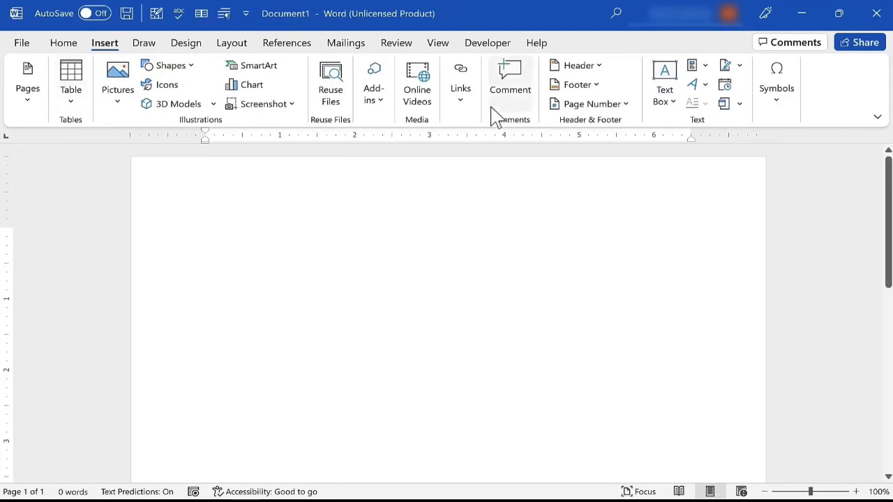
{"action": "scroll", "coordinate": [290, 122], "scroll_direction": "up", "scroll_amount": 1}
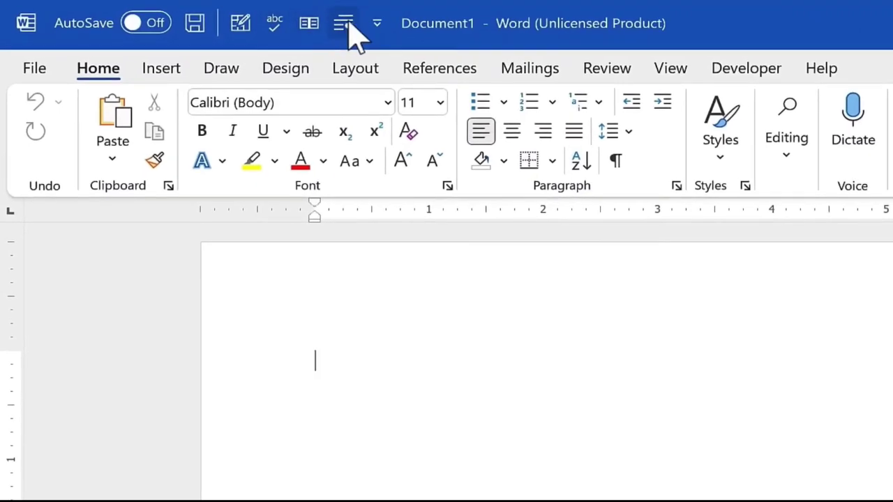
{"action": "left_click", "coordinate": [376, 23]}
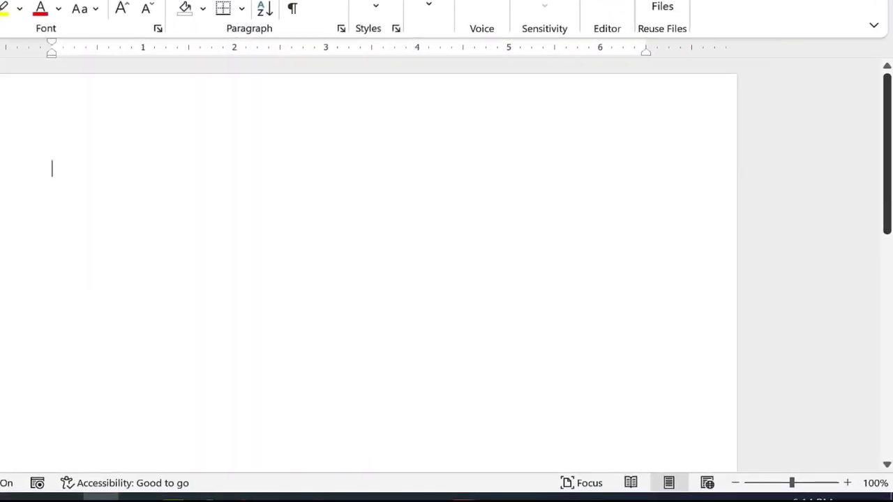
Step: Inspect the blank page down to its end and at 337% magnification, and restore the zoom to 100%
{"action": "left_click_drag", "start_coordinate": [888, 122], "coordinate": [887, 349]}
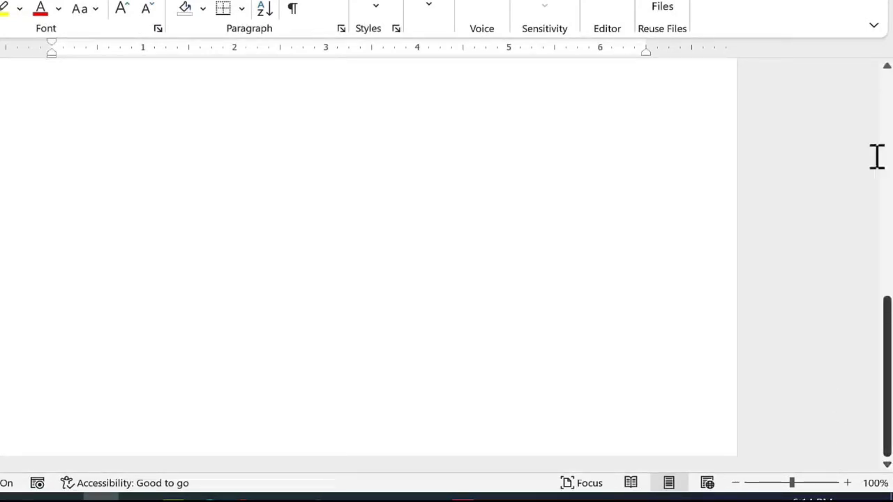
{"action": "left_click", "coordinate": [886, 73]}
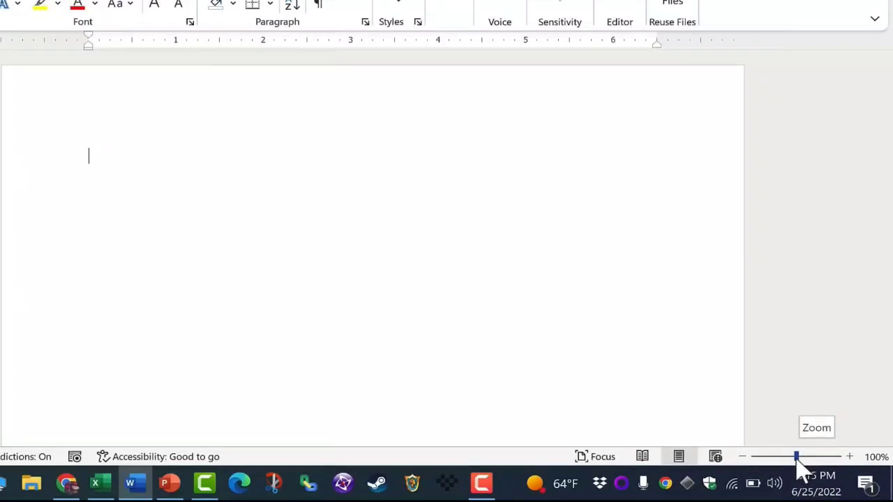
{"action": "left_click_drag", "start_coordinate": [795, 457], "coordinate": [817, 457]}
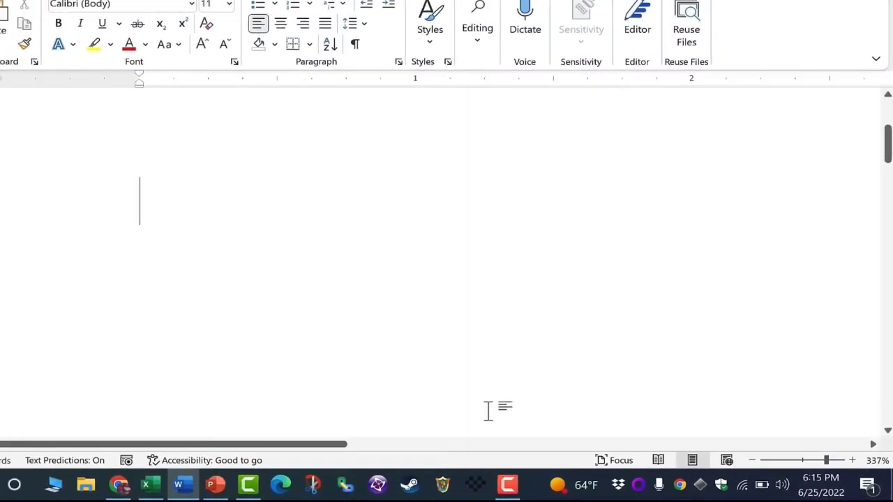
{"action": "left_click_drag", "start_coordinate": [294, 444], "coordinate": [179, 458]}
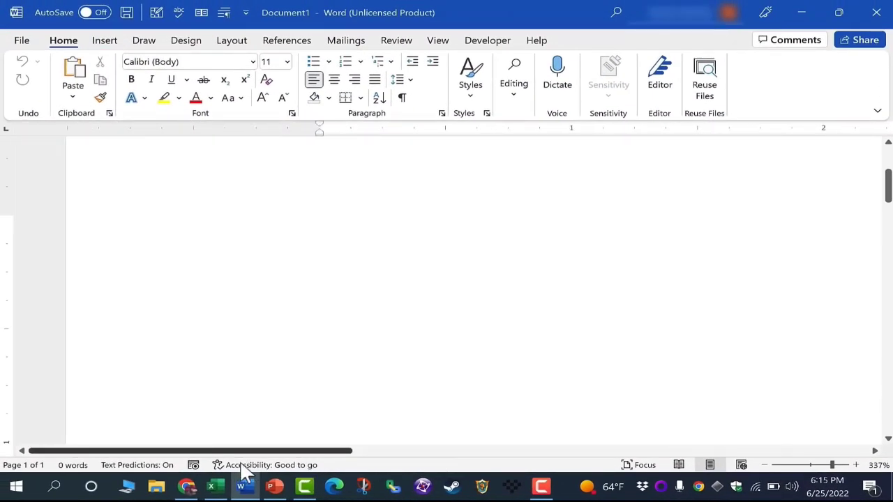
{"action": "left_click_drag", "start_coordinate": [833, 465], "coordinate": [811, 470]}
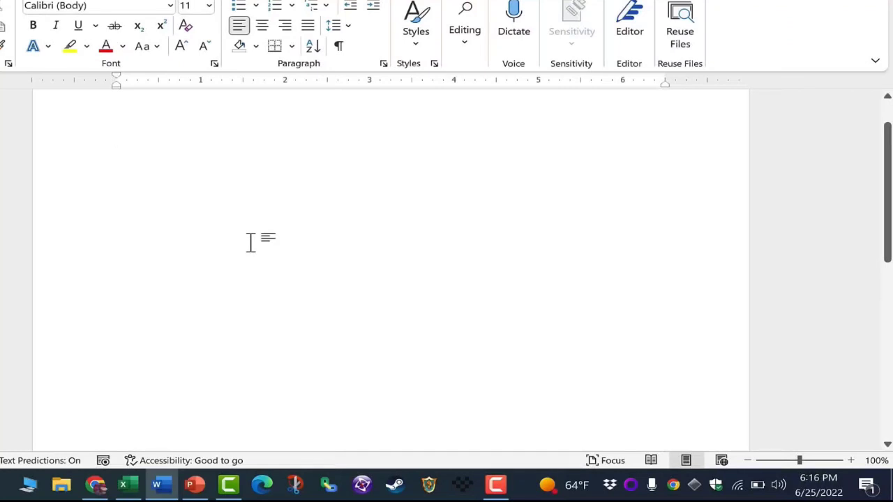
Step: Preview the document in Web Layout, Read Mode and Focus view, and return to Print Layout
{"action": "left_click", "coordinate": [721, 460]}
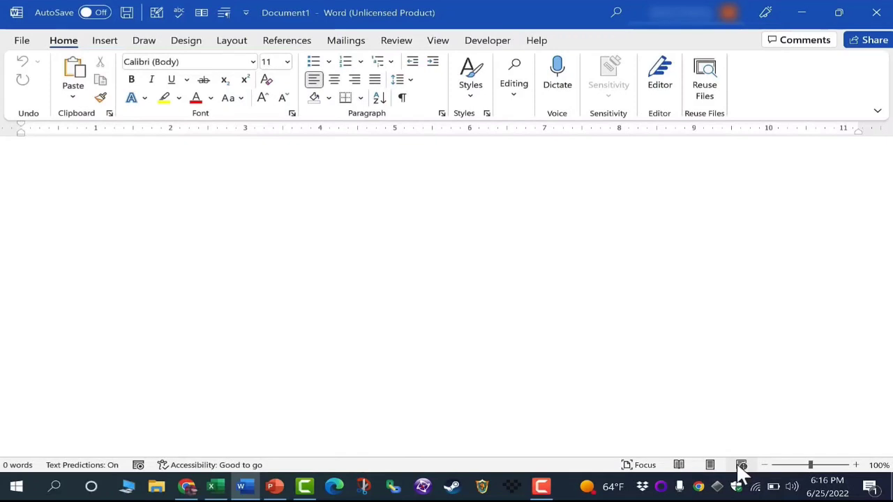
{"action": "left_click", "coordinate": [680, 465]}
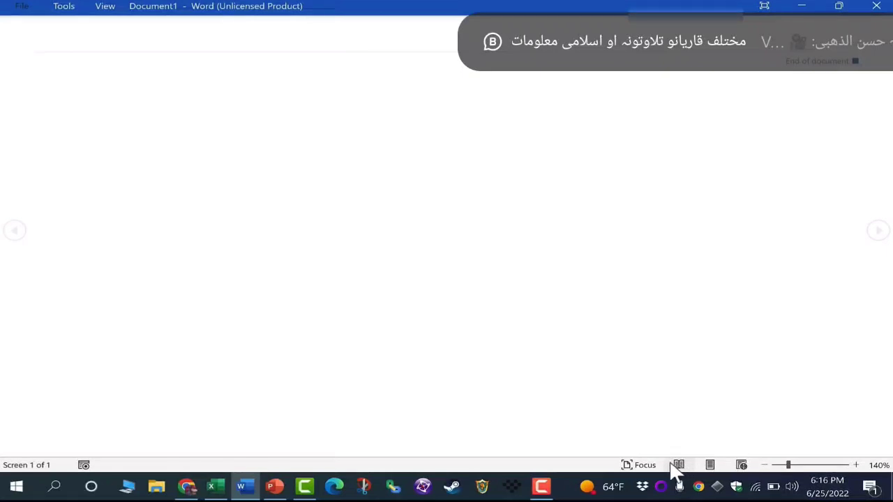
{"action": "left_click", "coordinate": [640, 465]}
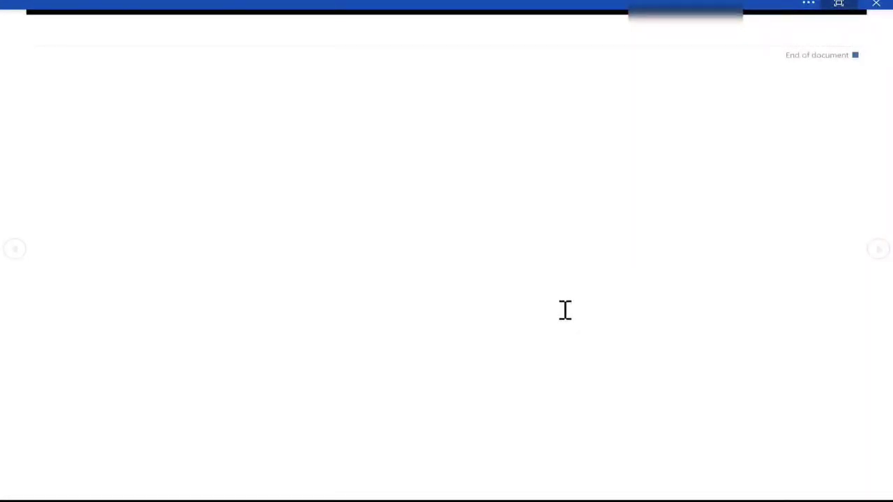
{"action": "key", "text": "Escape"}
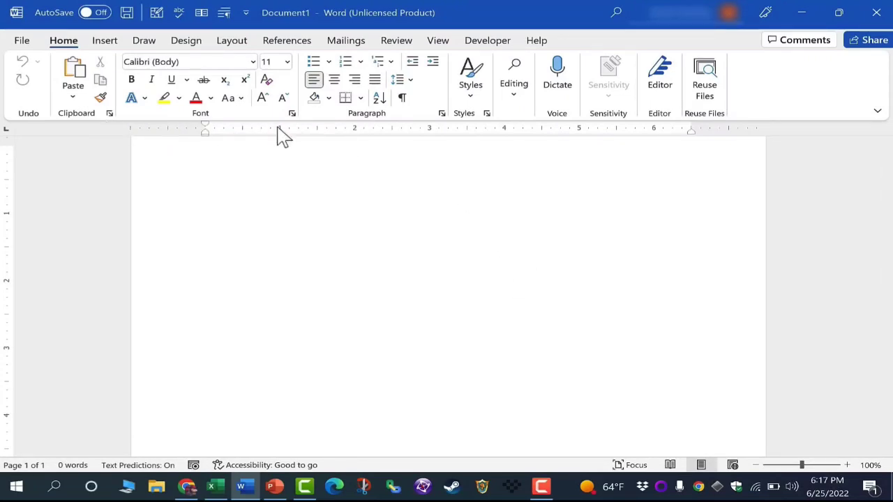
Step: Show the hidden white space of the page's top margin
{"action": "double_click", "coordinate": [260, 143]}
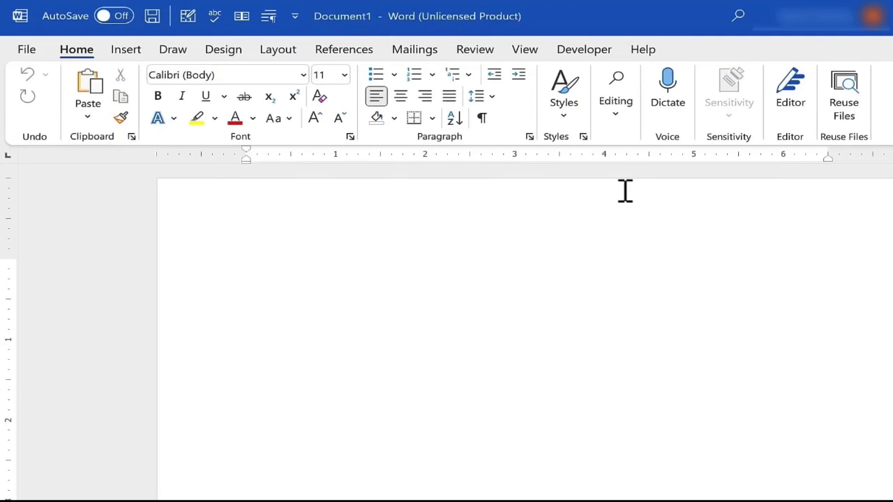
{"action": "scroll", "coordinate": [16, 210], "scroll_direction": "down", "scroll_amount": 1}
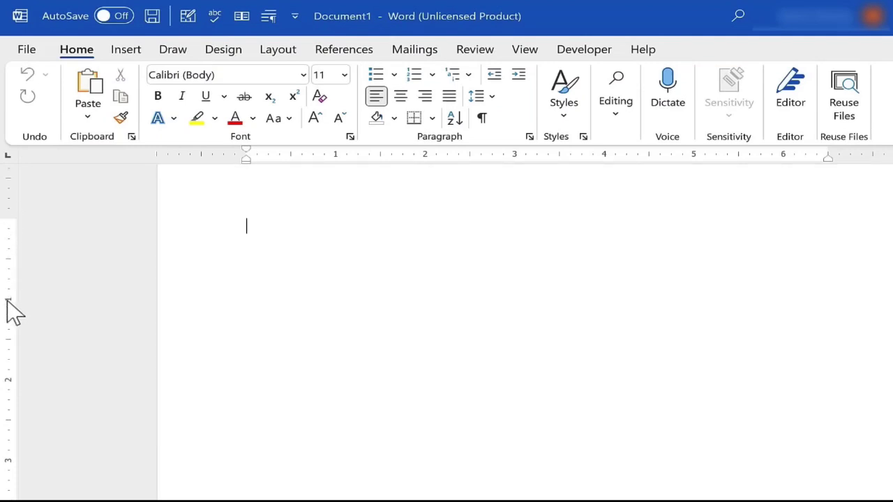
{"action": "scroll", "coordinate": [34, 437], "scroll_direction": "up", "scroll_amount": 1}
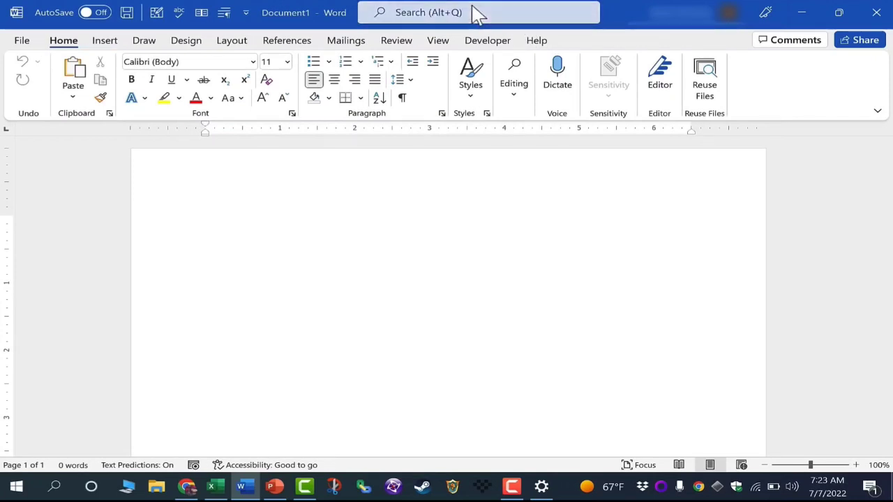
Step: View the recently used and suggested actions in Microsoft Search and dismiss them
{"action": "left_click", "coordinate": [499, 12]}
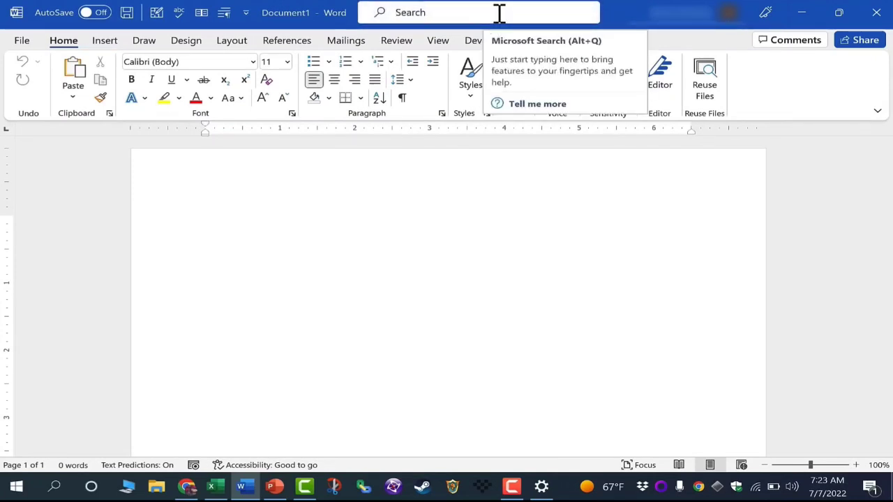
{"action": "left_click", "coordinate": [434, 10]}
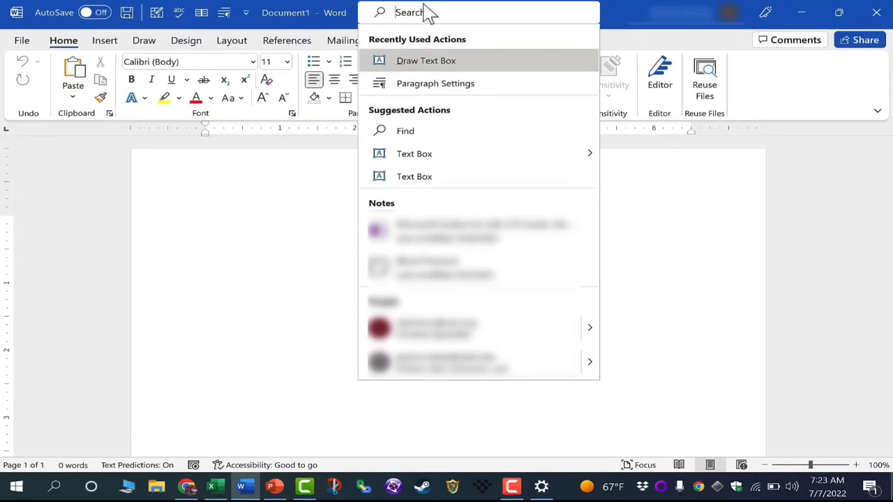
{"action": "left_click", "coordinate": [554, 35]}
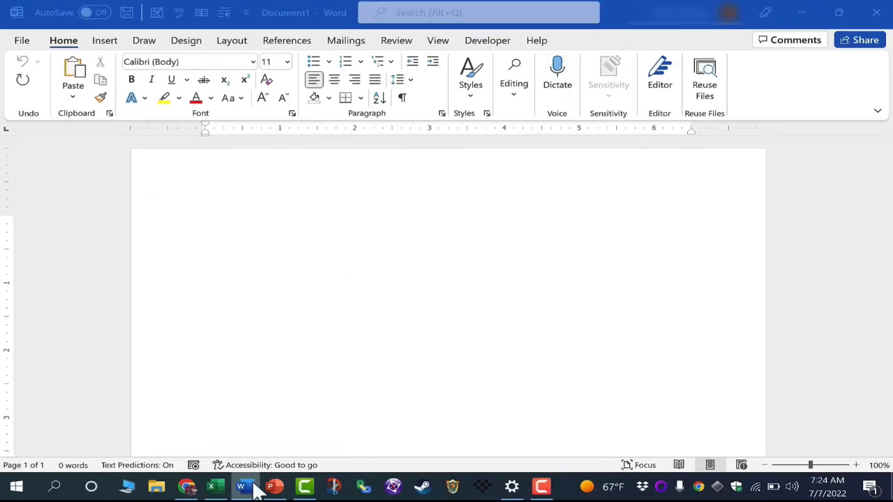
Step: Open a new Word window and browse the Office templates available for new documents
{"action": "right_click", "coordinate": [251, 484]}
{"action": "left_click", "coordinate": [219, 412]}
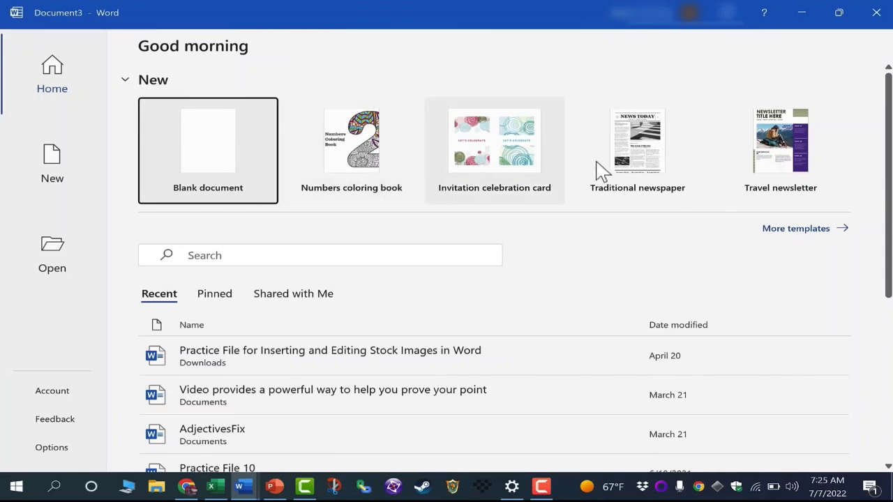
{"action": "left_click", "coordinate": [837, 230]}
{"action": "scroll", "coordinate": [470, 186], "scroll_direction": "down", "scroll_amount": 2}
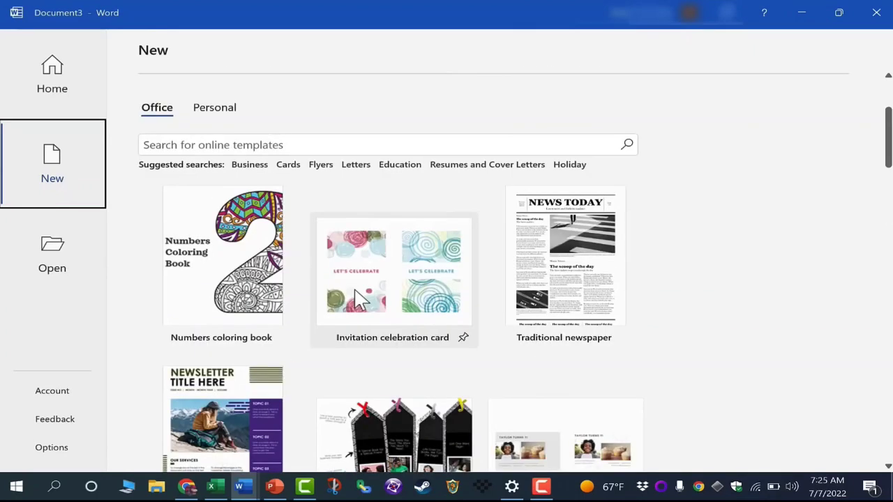
{"action": "scroll", "coordinate": [233, 265], "scroll_direction": "up", "scroll_amount": 1}
Step: Create a new blank document and look over its empty page
{"action": "left_click", "coordinate": [212, 244]}
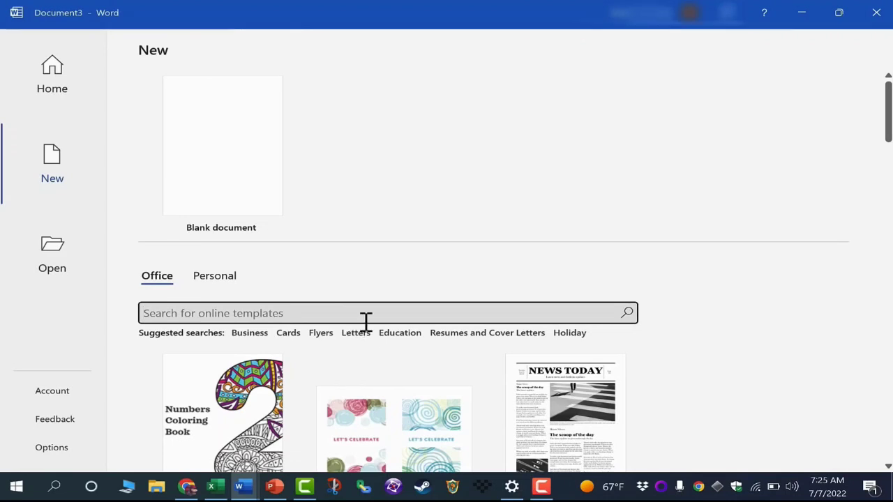
{"action": "left_click", "coordinate": [228, 195]}
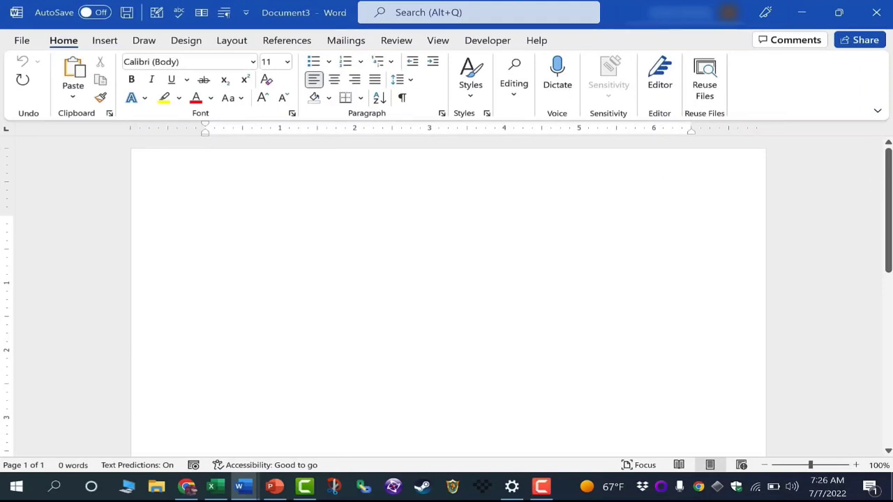
{"action": "scroll", "coordinate": [889, 185], "scroll_direction": "down", "scroll_amount": 2}
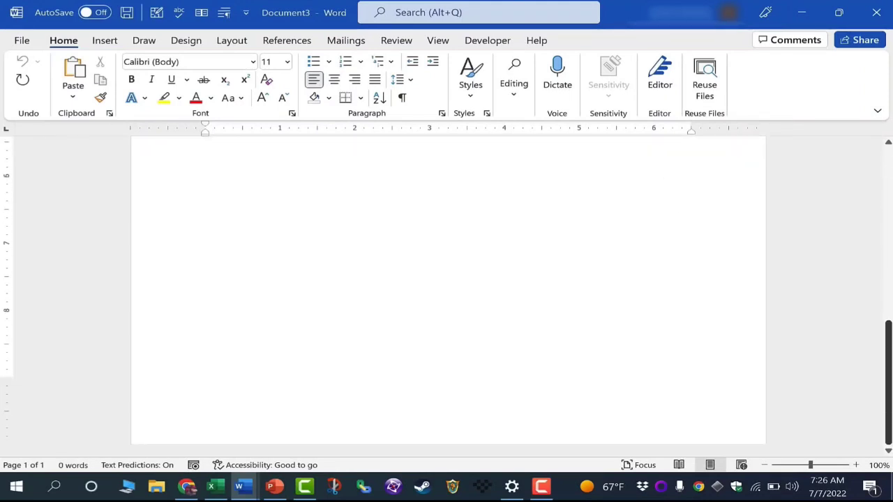
{"action": "scroll", "coordinate": [888, 205], "scroll_direction": "up", "scroll_amount": 2}
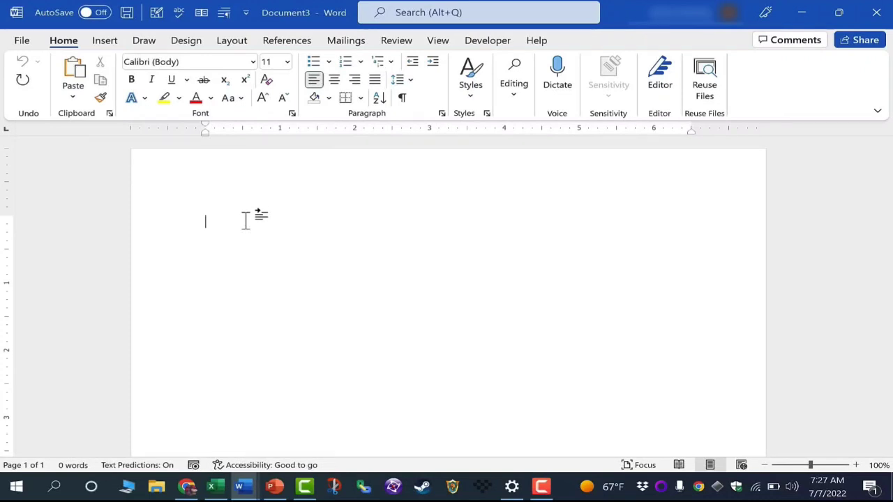
Step: Write "Hello! Welcome to my amazing Word document." at the start of the blank page
{"action": "type", "text": "Hello! We"}
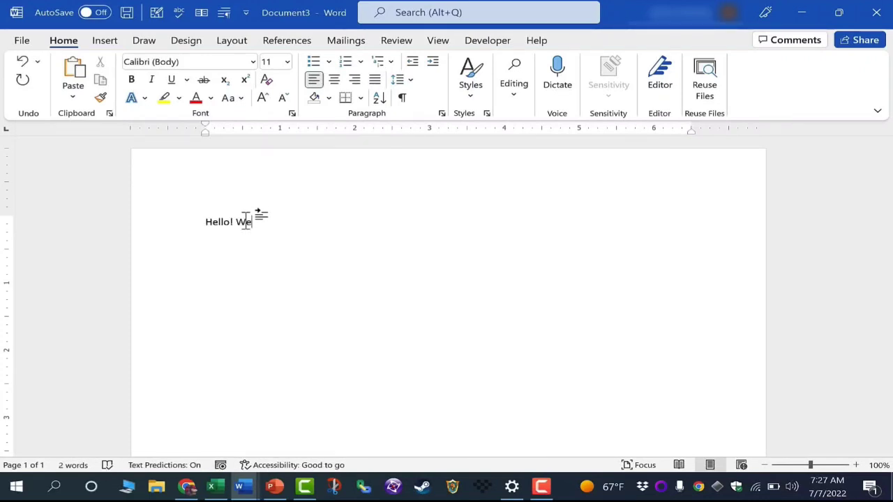
{"action": "type", "text": "lcome to my"}
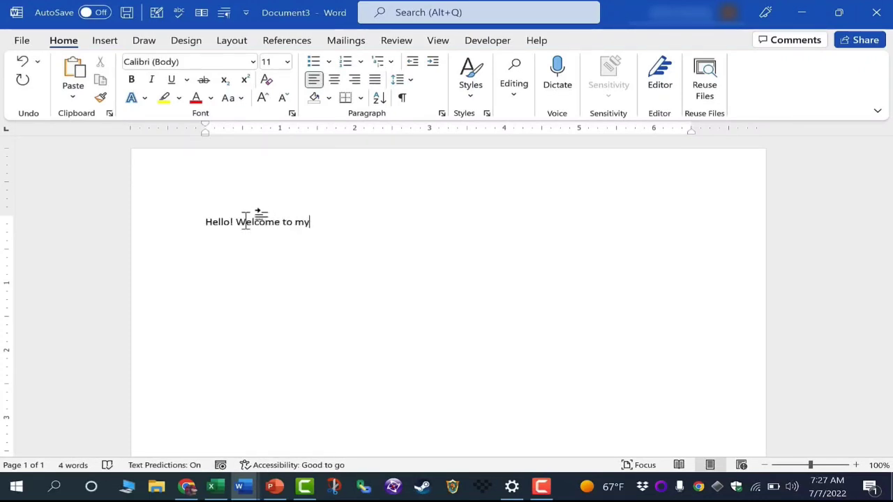
{"action": "type", "text": " amazing Word document."}
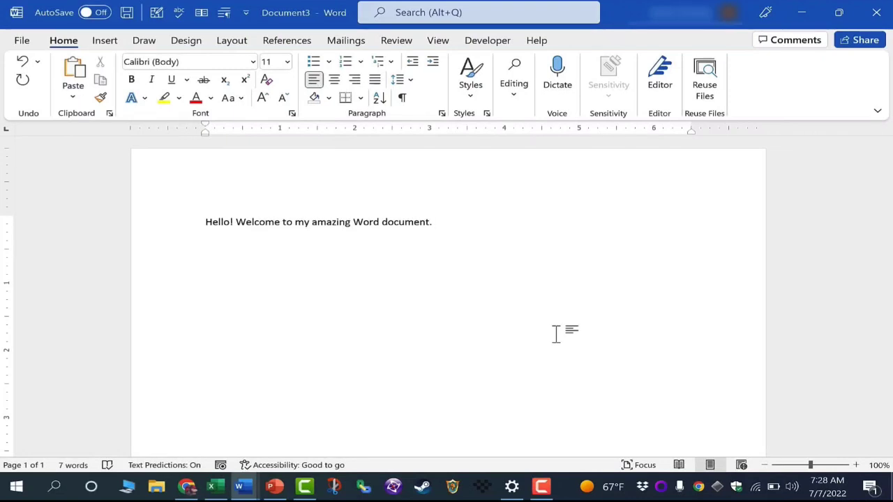
Step: Add random filler text after the welcome sentence, leave blank lines below it, and enter a separate line of random letters
{"action": "type", "text": "aslkj flkasdlkfjlaksd flkajsl;dlkasd flkas djlfk aslkdfjlkasd jfklasdjflkj asl;kdflkasdlkfjsadlkj"}
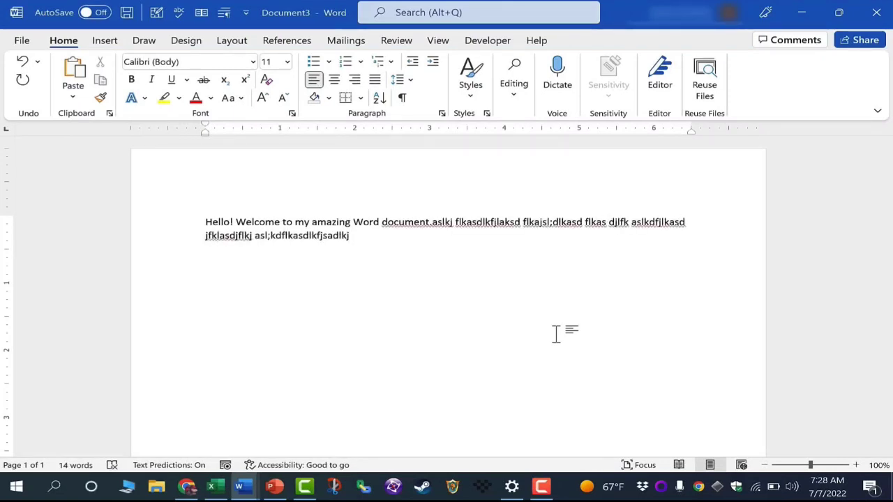
{"action": "key", "text": "Return"}
{"action": "key", "text": "Return"}
{"action": "key", "text": "Return"}
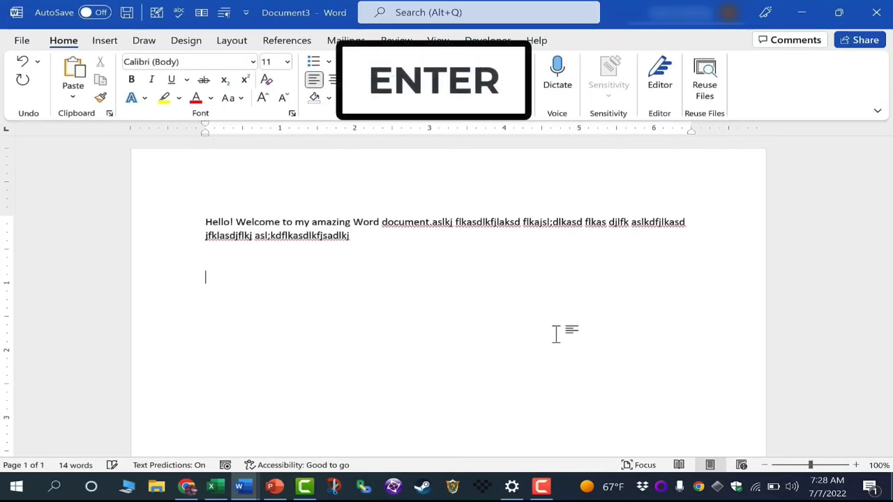
{"action": "type", "text": "jslkdjfkasdklfkalsdfllkasjdlfjasdfjkl"}
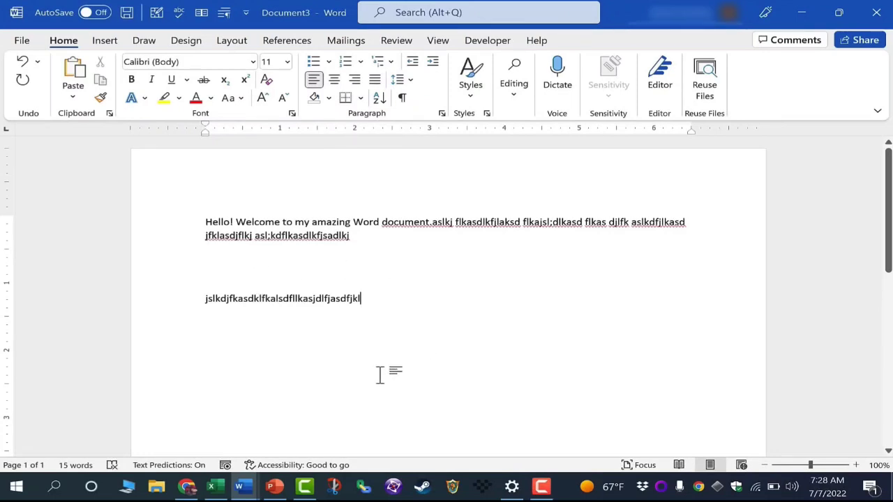
Step: Place the insertion point in the empty area below the text, near the page's middle, and write "Hello world!" there
{"action": "scroll", "coordinate": [359, 370], "scroll_direction": "down", "scroll_amount": 1}
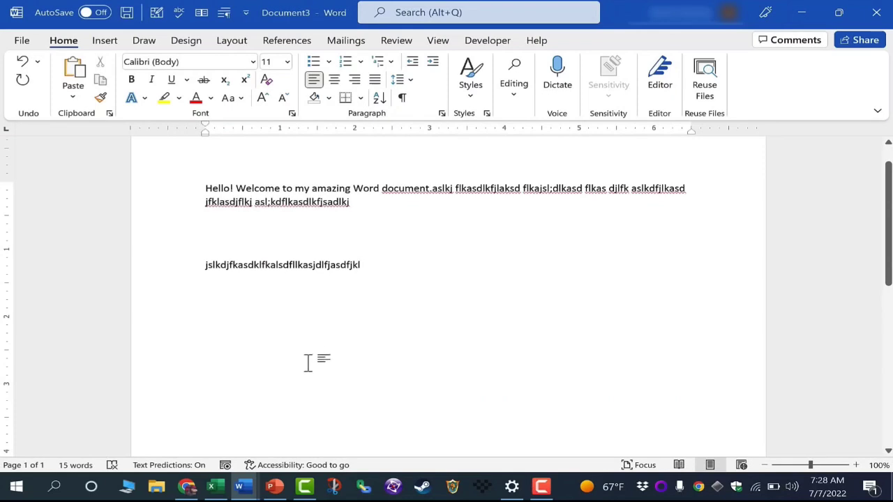
{"action": "double_click", "coordinate": [341, 349]}
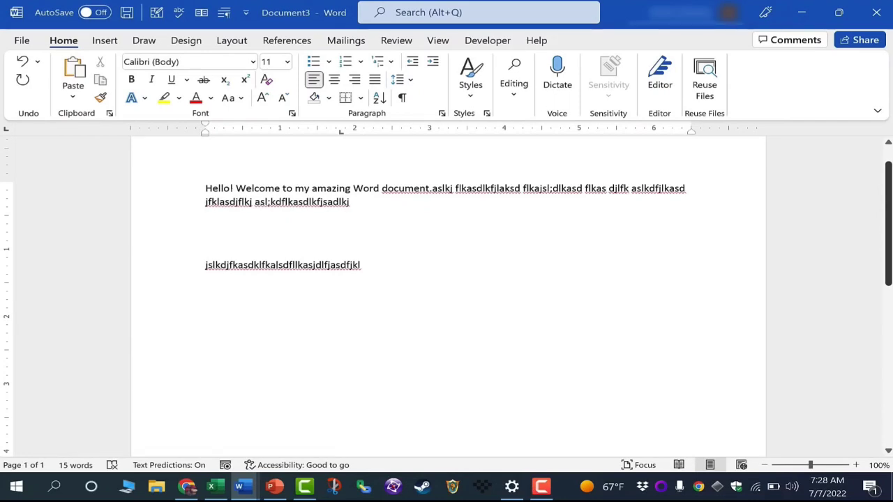
{"action": "type", "text": "Hello"}
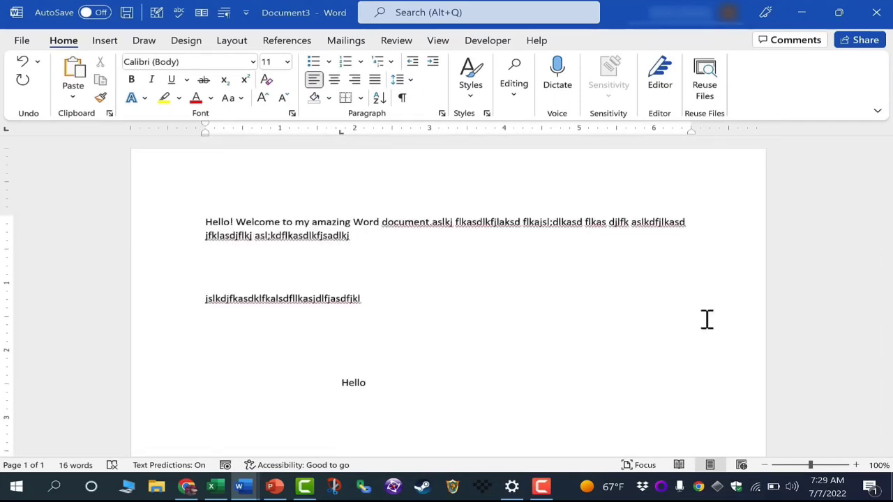
{"action": "type", "text": " world!"}
Step: Erase the "Hello world!" text along with its indentation, one character at a time
{"action": "key", "text": "BackSpace"}
{"action": "key", "text": "BackSpace"}
{"action": "key", "text": "BackSpace"}
{"action": "key", "text": "BackSpace"}
{"action": "key", "text": "BackSpace"}
{"action": "key", "text": "BackSpace"}
{"action": "key", "text": "BackSpace"}
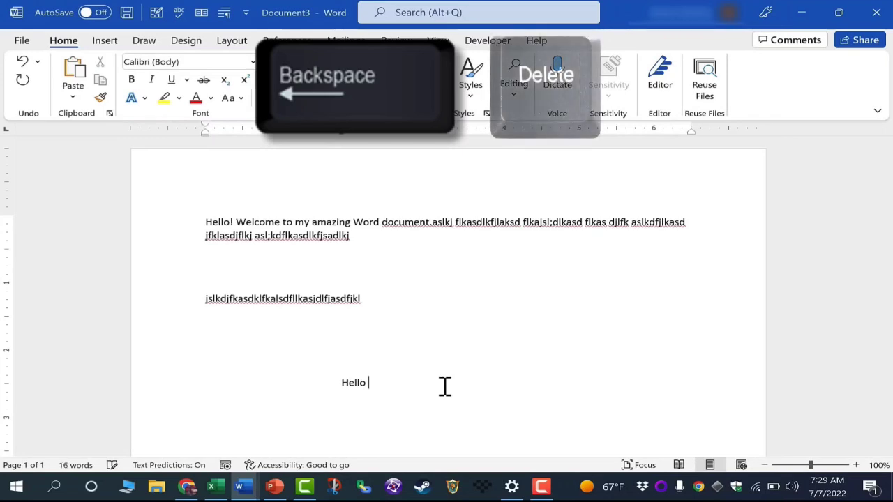
{"action": "key", "text": "BackSpace"}
{"action": "key", "text": "BackSpace"}
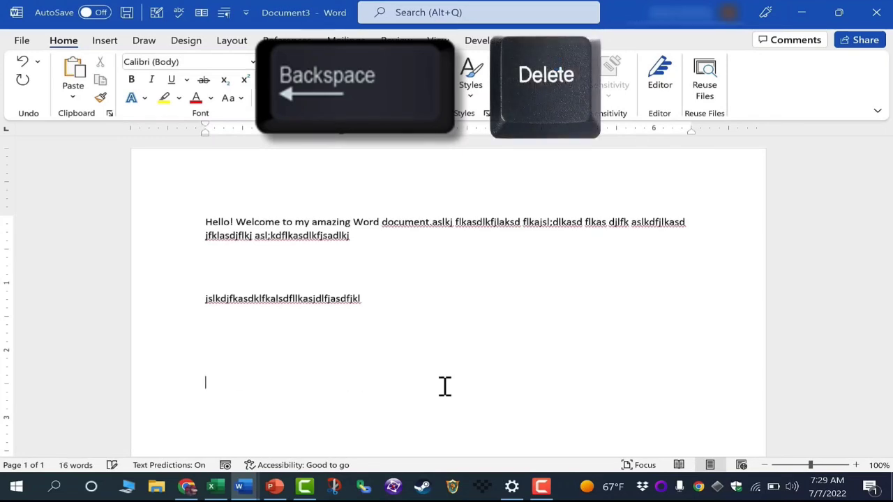
Step: Delete the separate line of random letters below the first paragraph
{"action": "left_click_drag", "start_coordinate": [364, 299], "coordinate": [207, 303]}
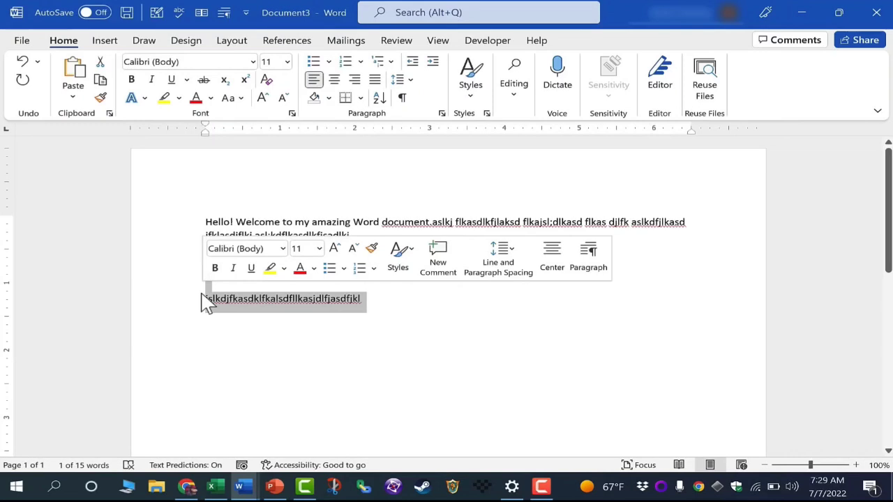
{"action": "key", "text": "BackSpace"}
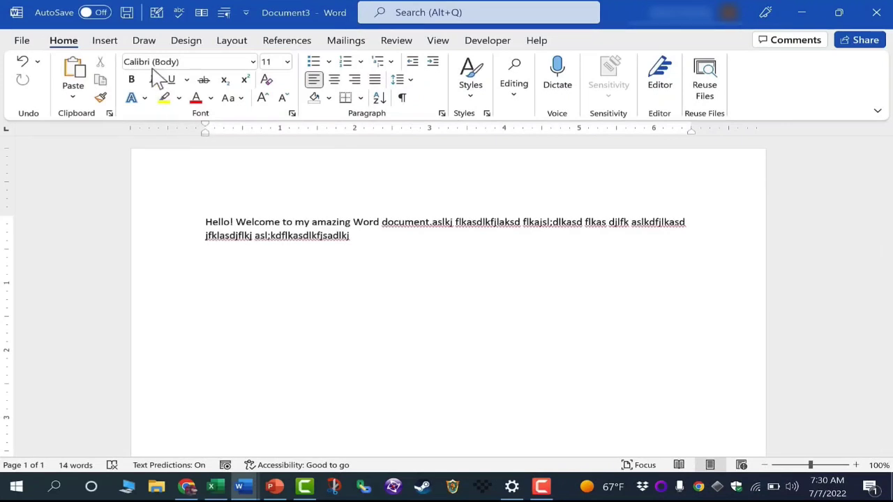
Step: Save the document in the Documents folder as a Word Document named "Hello There"
{"action": "left_click", "coordinate": [22, 43]}
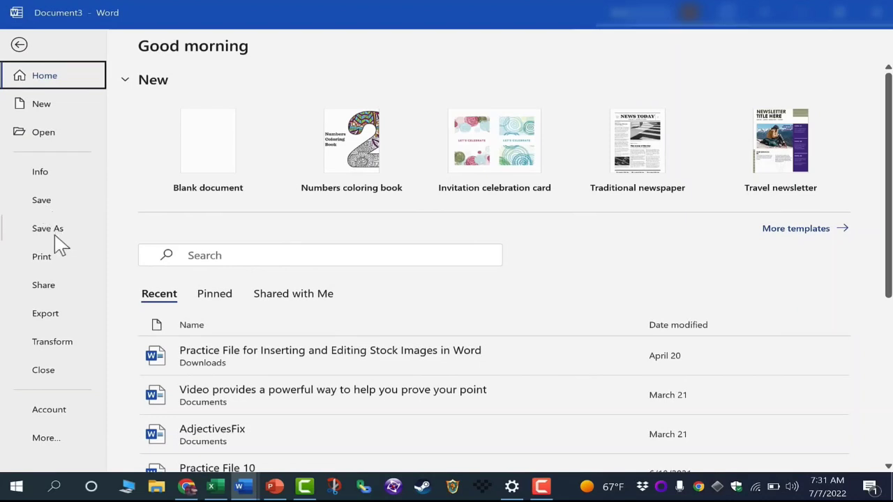
{"action": "left_click", "coordinate": [44, 200]}
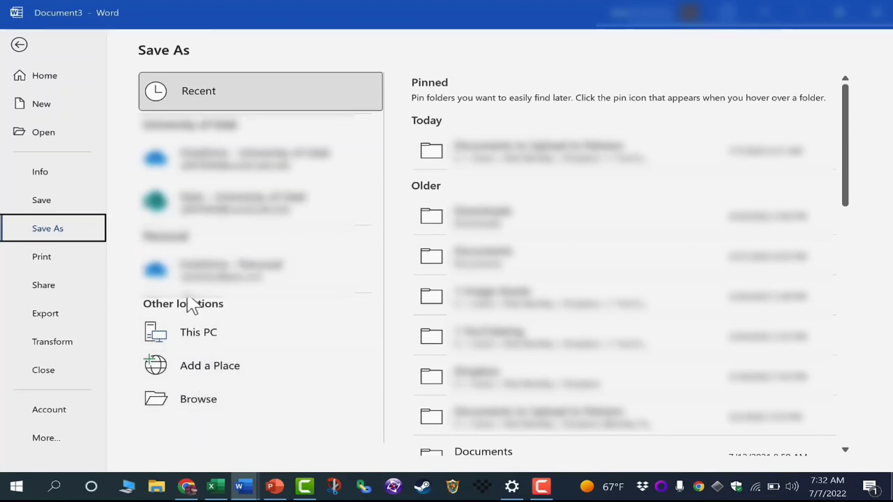
{"action": "left_click", "coordinate": [203, 397]}
{"action": "left_click", "coordinate": [201, 403]}
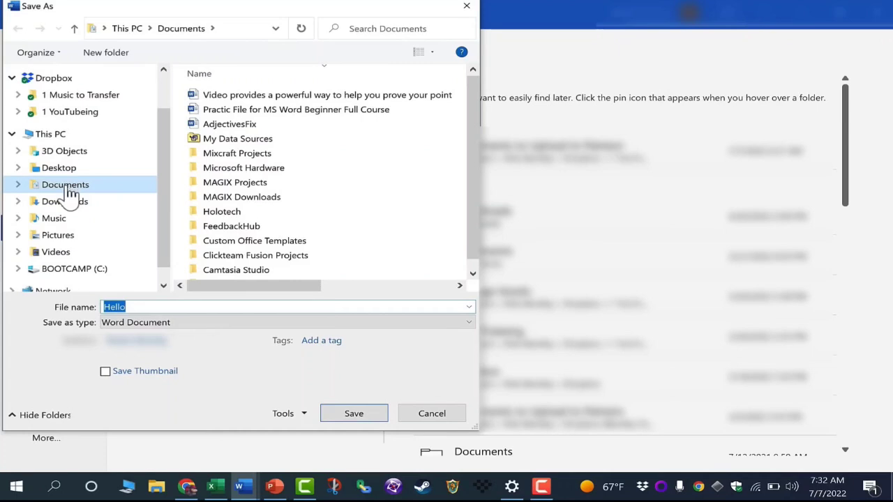
{"action": "left_click", "coordinate": [68, 186]}
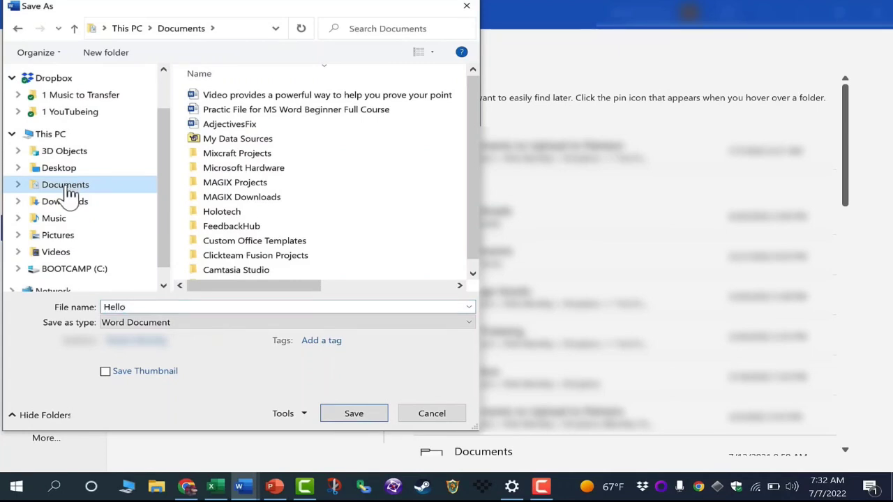
{"action": "left_click", "coordinate": [134, 307]}
{"action": "left_click", "coordinate": [137, 308]}
{"action": "type", "text": "There"}
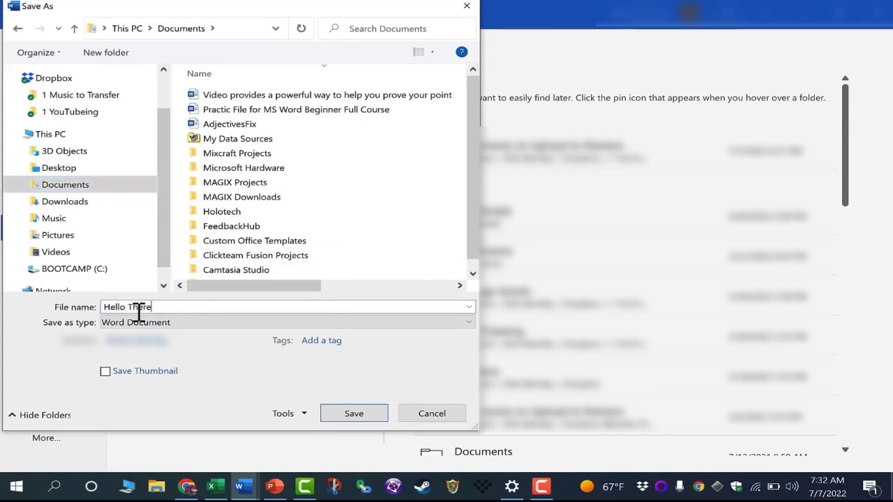
{"action": "left_click", "coordinate": [362, 421]}
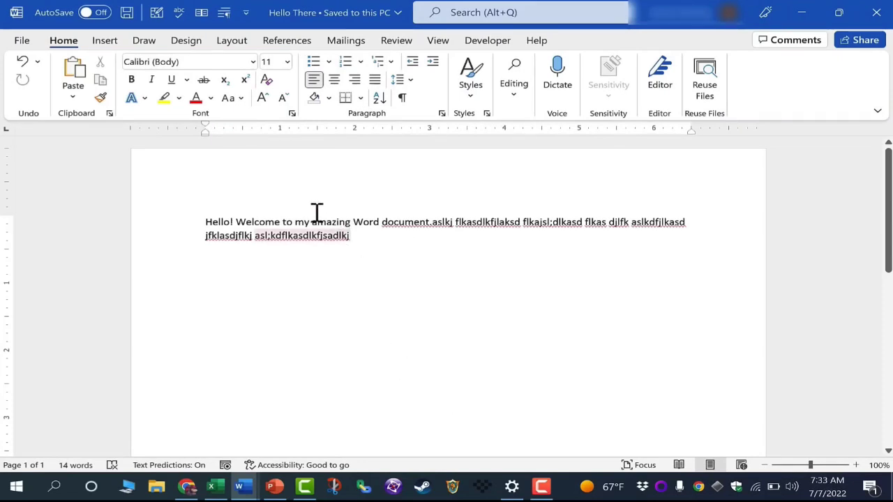
Step: Save the document again under its existing name, and look over the Save and Save As commands
{"action": "left_click", "coordinate": [23, 42]}
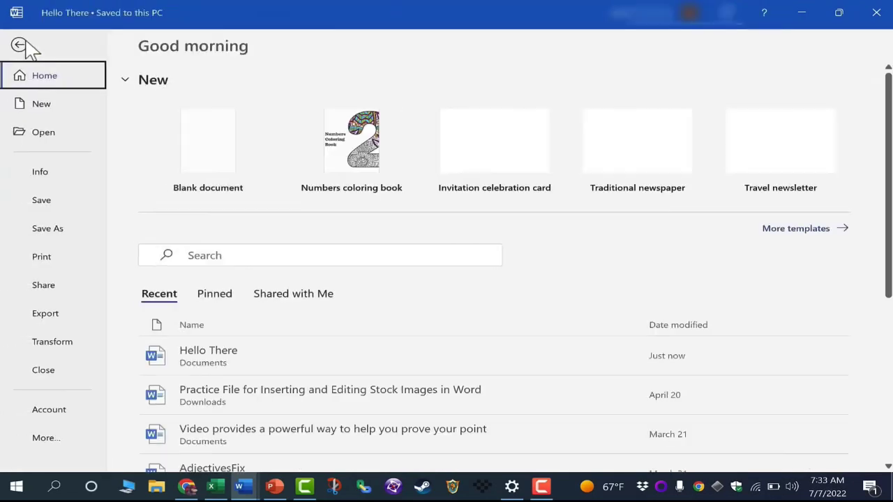
{"action": "left_click", "coordinate": [37, 211]}
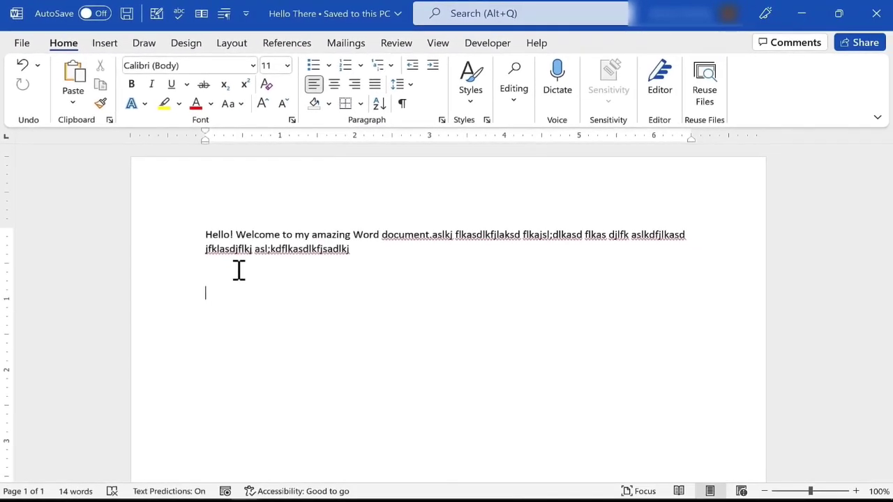
{"action": "left_click", "coordinate": [20, 46]}
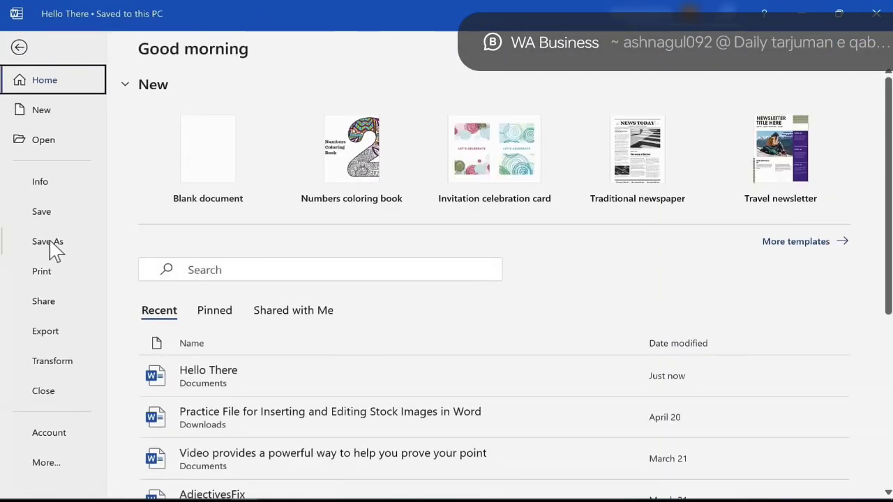
{"action": "left_click", "coordinate": [20, 47]}
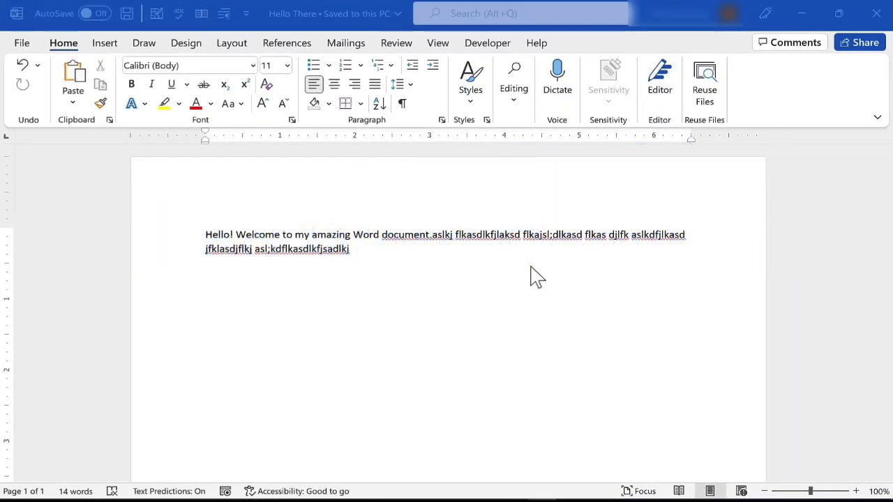
Step: Open "Practic File for MS Word Beginner Full Course" from the Documents folder
{"action": "left_click", "coordinate": [22, 44]}
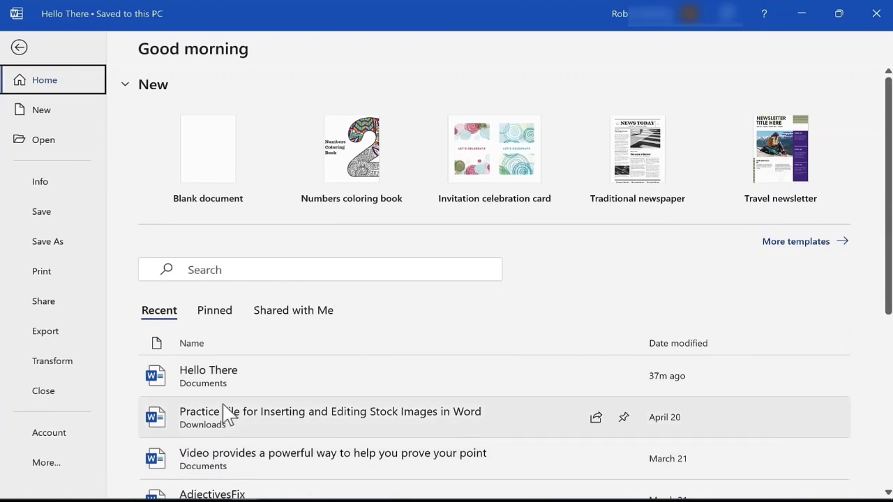
{"action": "left_click", "coordinate": [41, 143]}
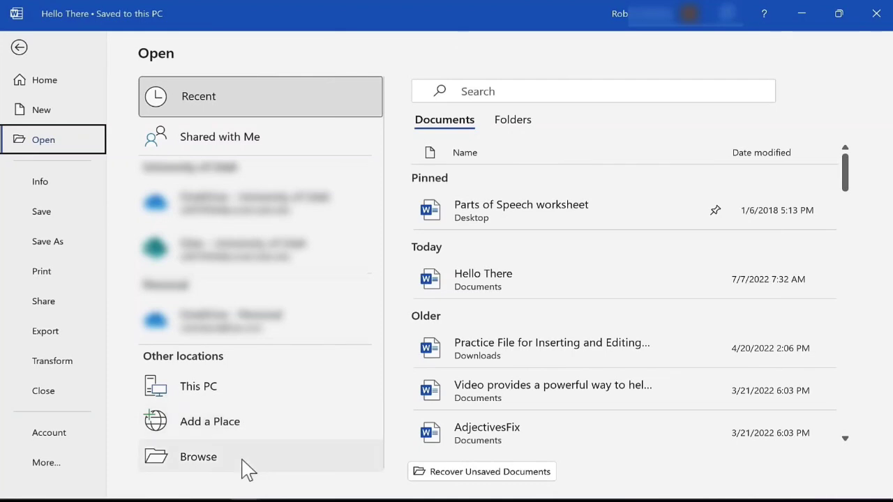
{"action": "left_click", "coordinate": [202, 462]}
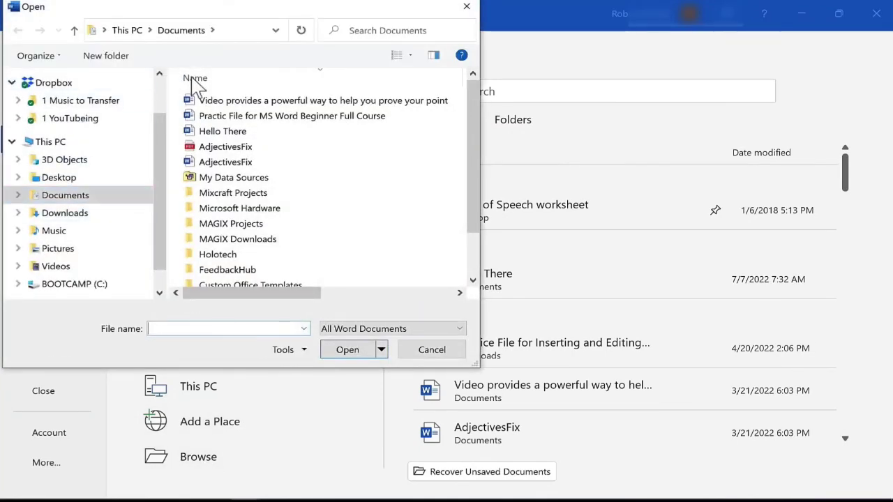
{"action": "left_click", "coordinate": [83, 203]}
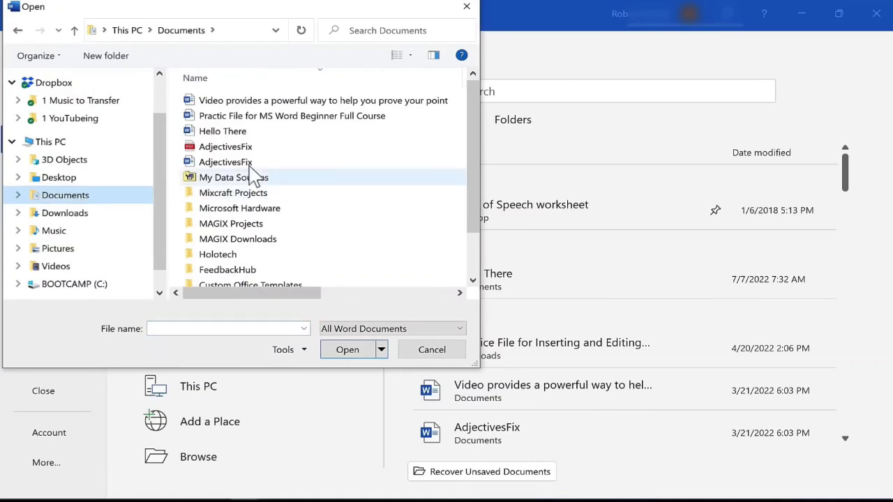
{"action": "double_click", "coordinate": [235, 117]}
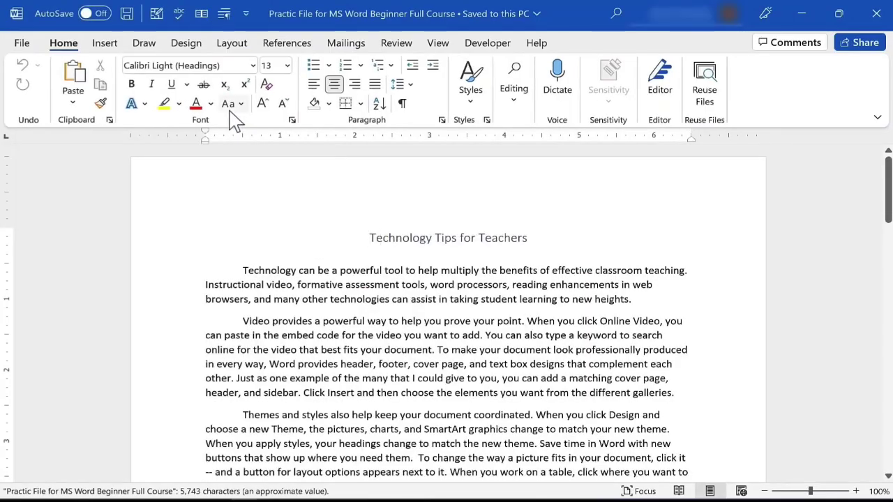
Step: Remove ", too," after "Reading is easier" in the paragraph about the new Reading view
{"action": "left_click_drag", "start_coordinate": [880, 157], "coordinate": [887, 195]}
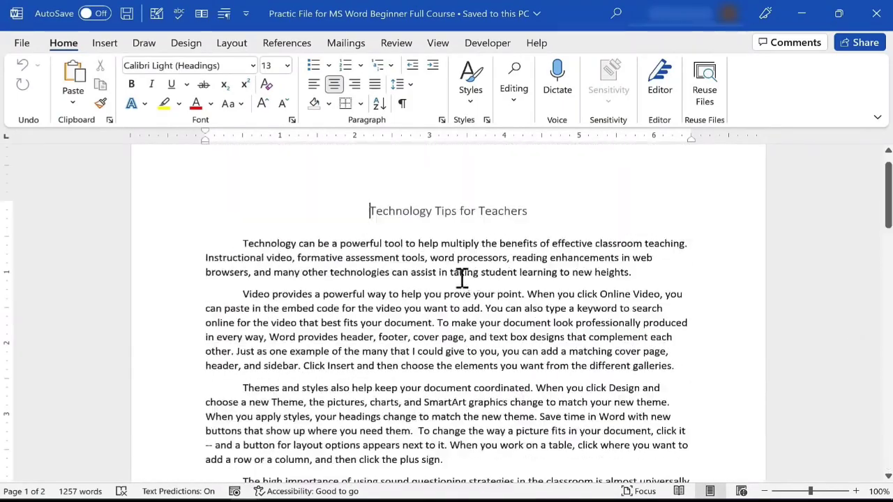
{"action": "scroll", "coordinate": [464, 272], "scroll_direction": "down", "scroll_amount": 10}
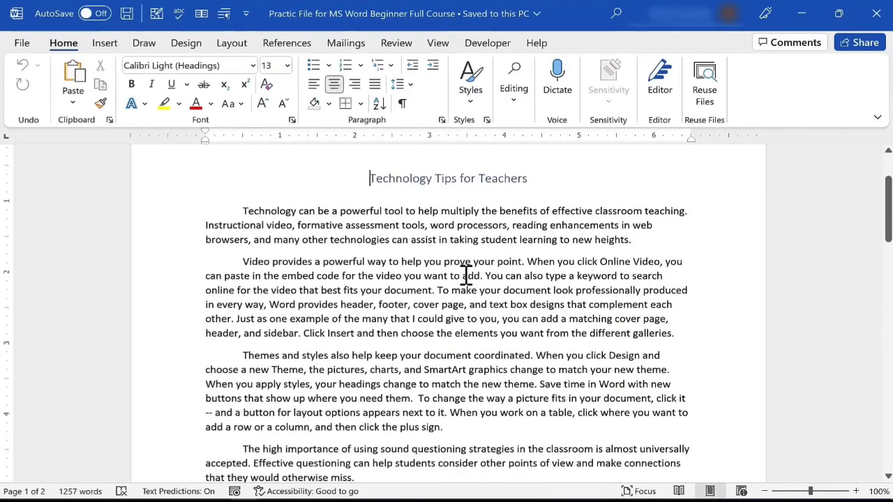
{"action": "scroll", "coordinate": [473, 293], "scroll_direction": "down", "scroll_amount": 4}
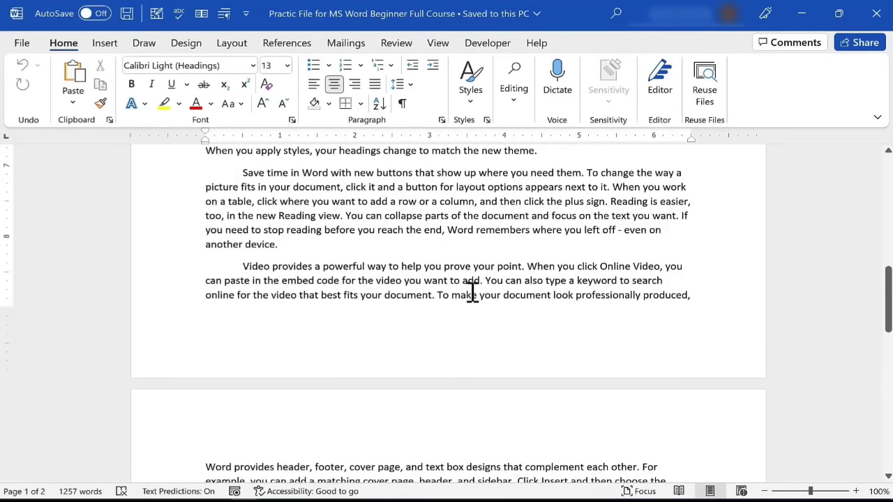
{"action": "scroll", "coordinate": [473, 292], "scroll_direction": "up", "scroll_amount": 6}
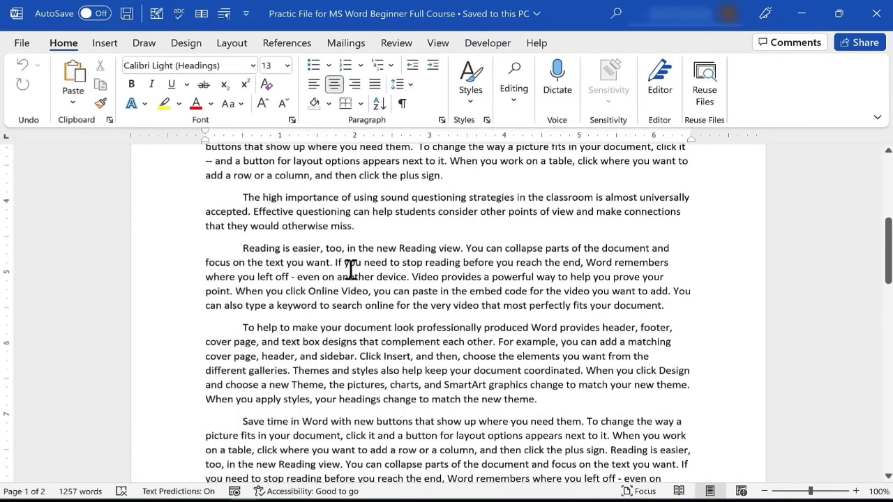
{"action": "left_click", "coordinate": [348, 249]}
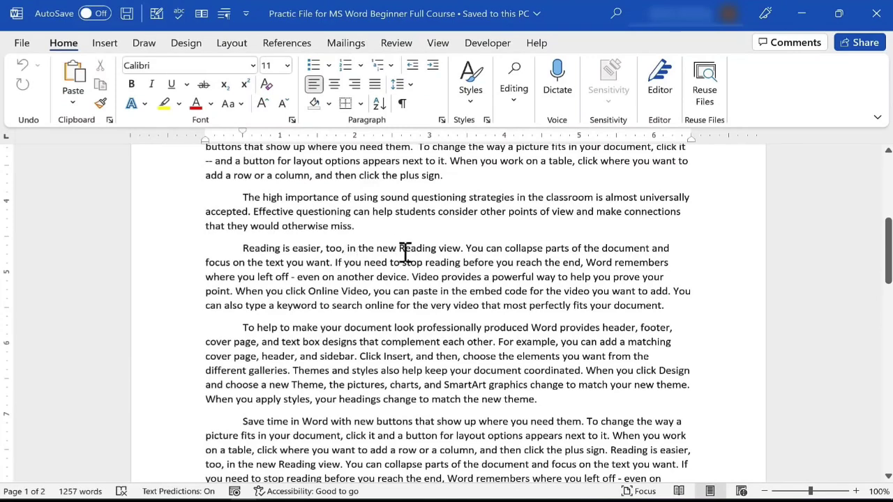
{"action": "key", "text": "BackSpace"}
{"action": "key", "text": "BackSpace"}
{"action": "key", "text": "BackSpace"}
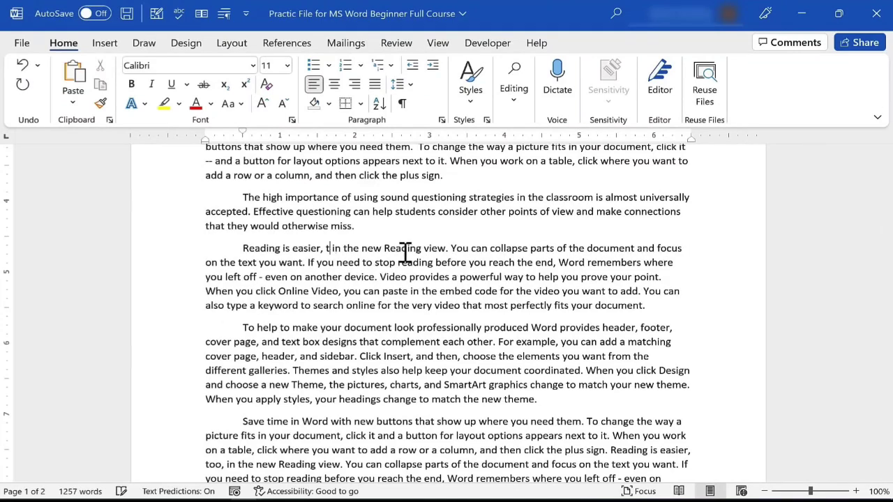
{"action": "key", "text": "BackSpace"}
{"action": "key", "text": "BackSpace"}
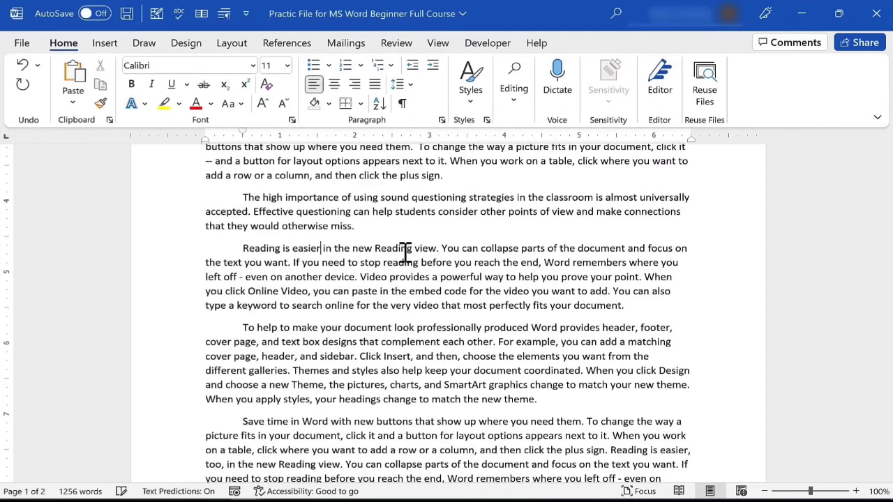
Step: Insert "much" before "easier" in the paragraph about the new Reading view
{"action": "left_click", "coordinate": [292, 248]}
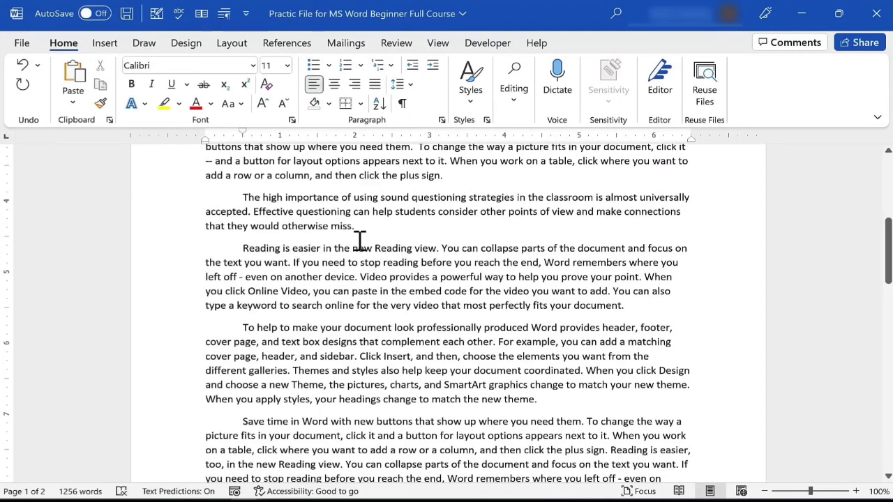
{"action": "type", "text": "much"}
{"action": "scroll", "coordinate": [369, 378], "scroll_direction": "up", "scroll_amount": 3}
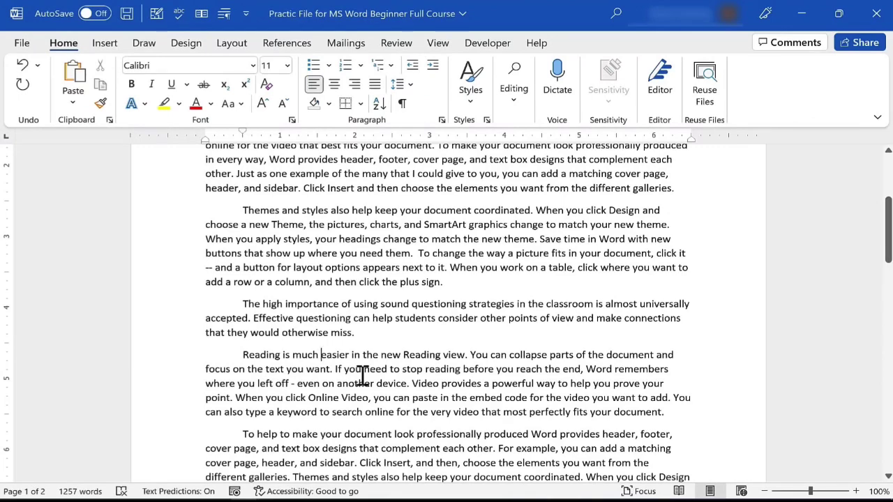
Step: Move the insertion point through the paragraph by line and character, and page up and down through the document
{"action": "key", "text": "Down"}
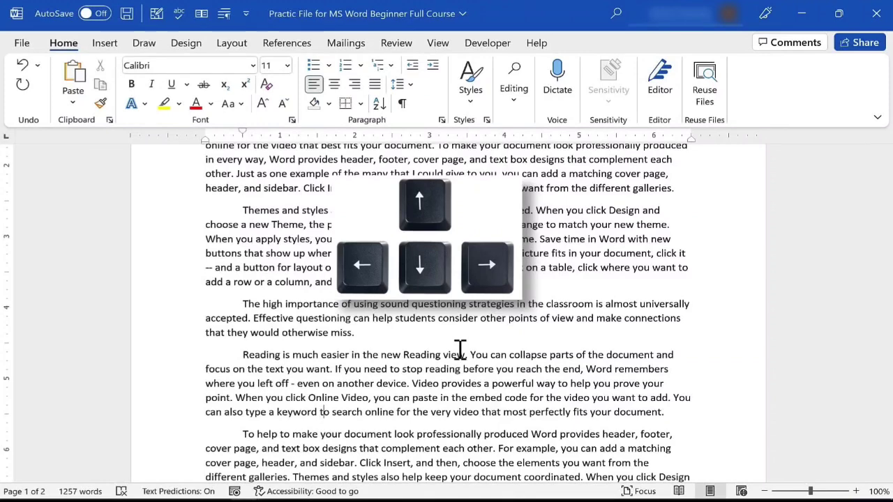
{"action": "key", "text": "Right"}
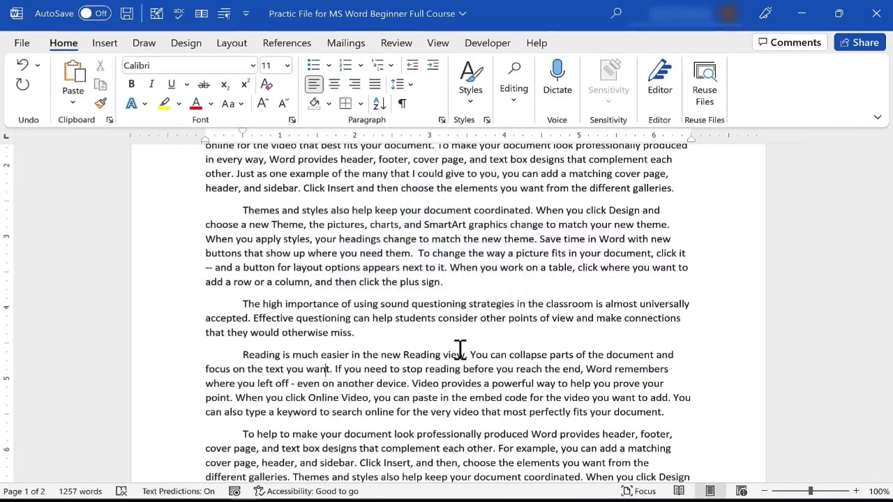
{"action": "key", "text": "Up"}
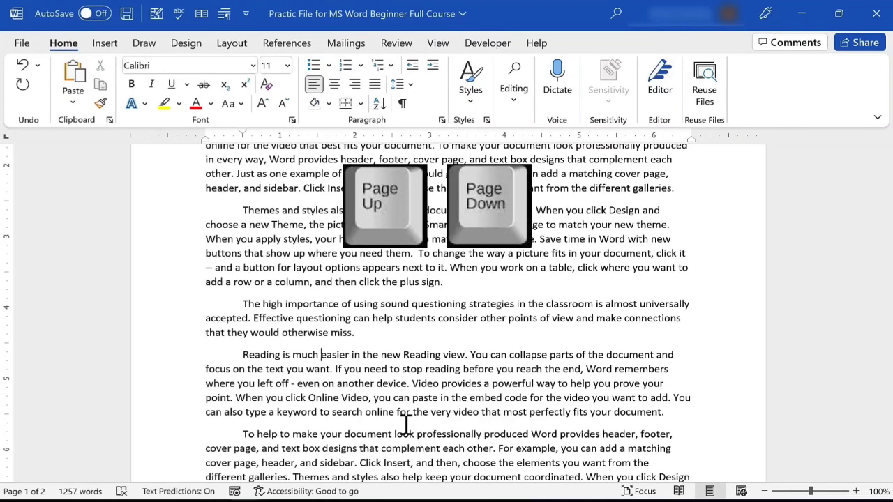
{"action": "key", "text": "Page_Down"}
{"action": "key", "text": "Page_Up"}
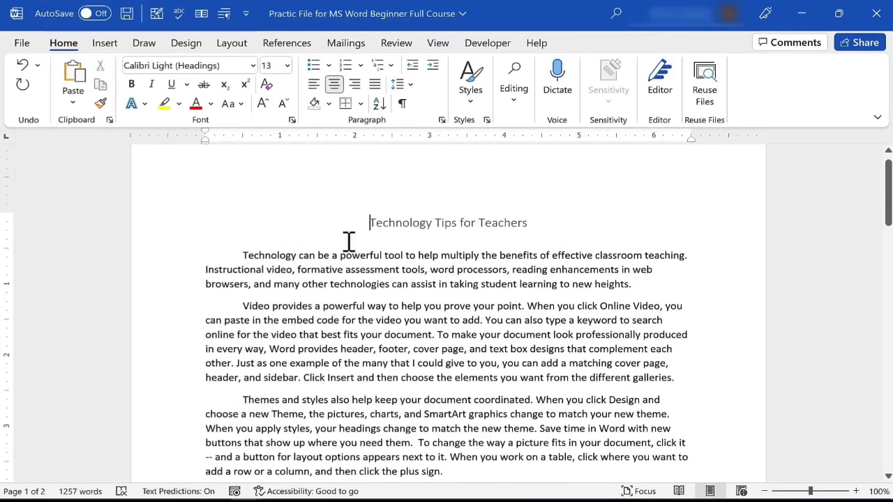
{"action": "key", "text": "Page_Down"}
{"action": "key", "text": "Page_Down"}
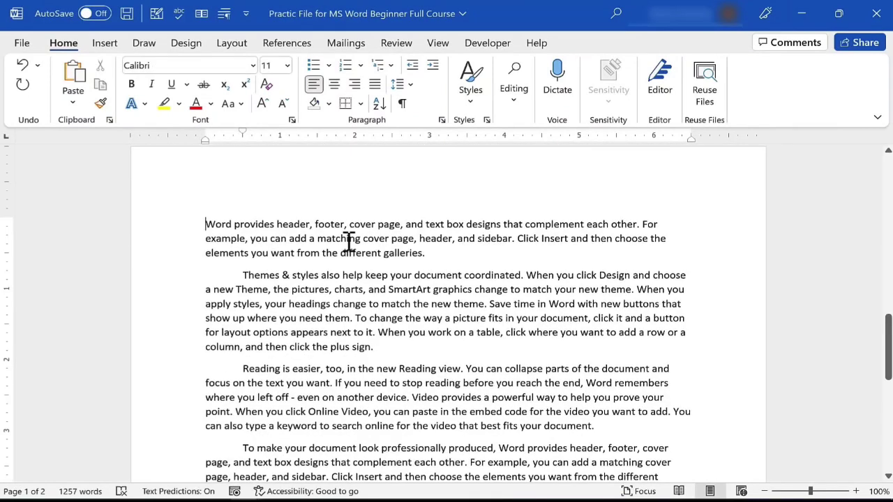
Step: Insert the stray letters "asfda" inside the word "reach" on page 2, and undo the insertion
{"action": "left_click", "coordinate": [536, 383]}
{"action": "type", "text": "asfda"}
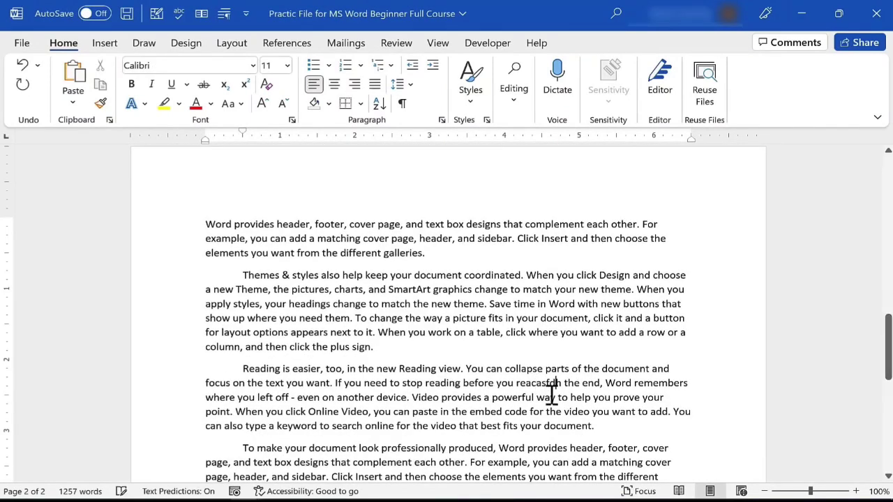
{"action": "left_click", "coordinate": [567, 399]}
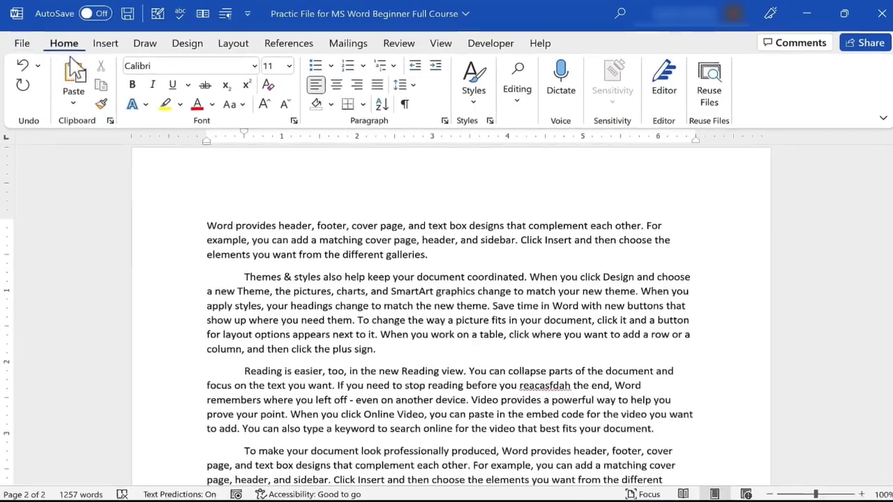
{"action": "left_click", "coordinate": [29, 89]}
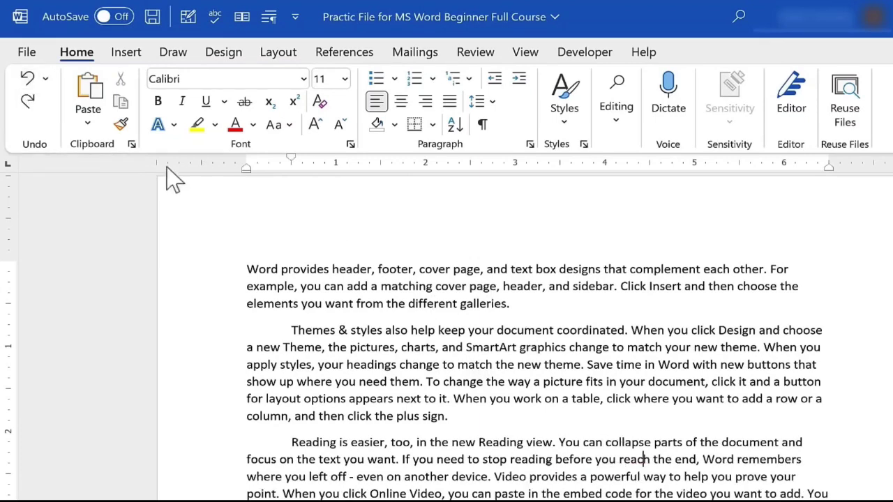
Step: Undo and redo the insertion of "much" before "easier" twice, finishing with it restored
{"action": "left_click", "coordinate": [29, 89]}
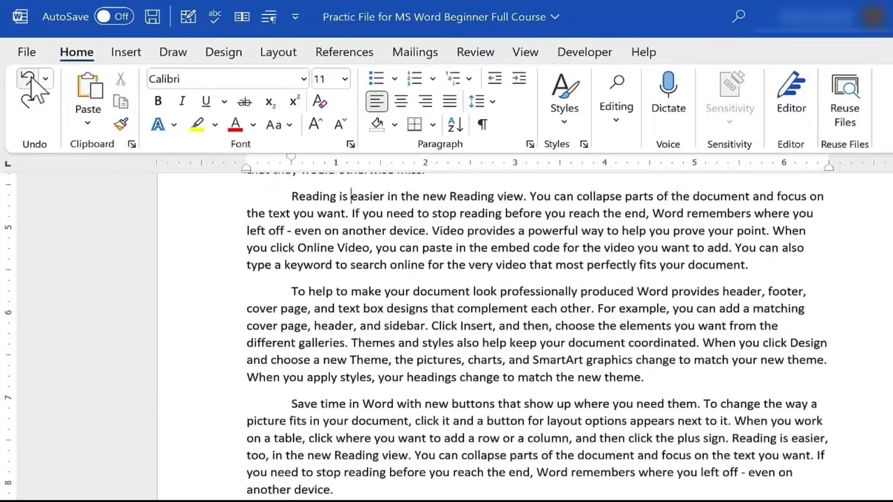
{"action": "left_click", "coordinate": [29, 89]}
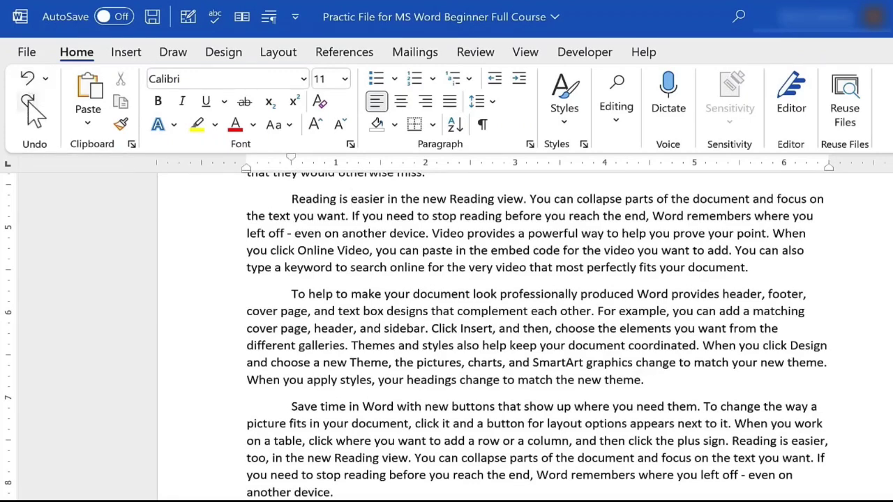
{"action": "left_click", "coordinate": [28, 101]}
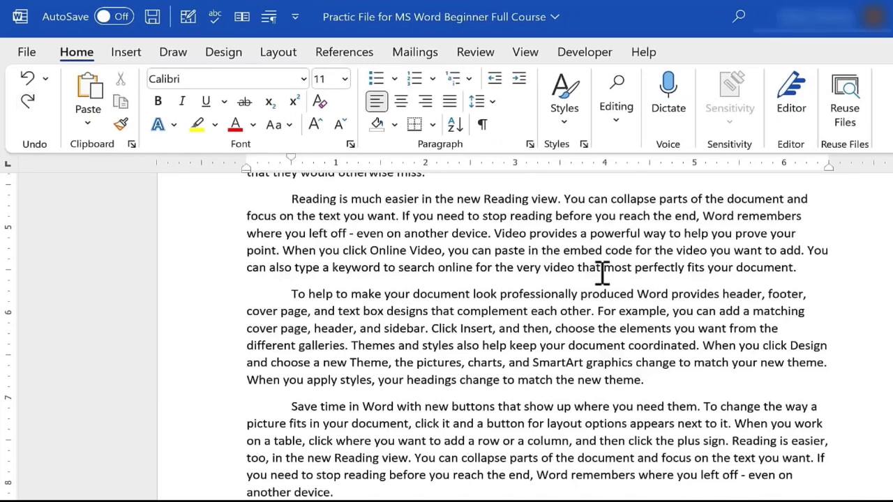
{"action": "key", "text": "ctrl+z"}
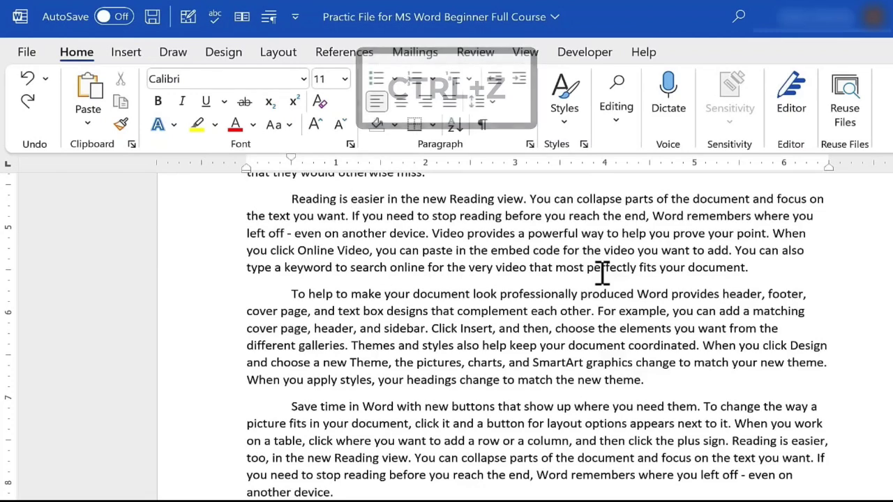
{"action": "key", "text": "ctrl+y"}
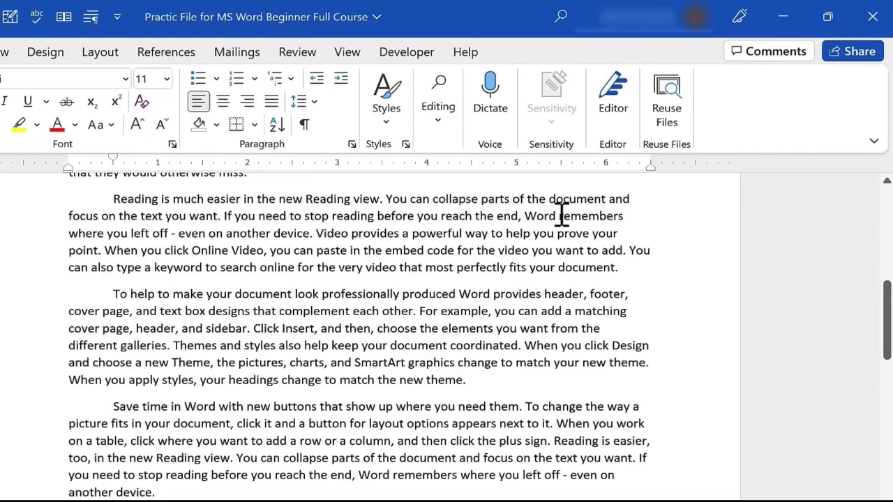
Step: Replace "remembers" with "knows" in the "Reading is much easier" paragraph, undo the replacement and clear the selection
{"action": "left_click_drag", "start_coordinate": [563, 215], "coordinate": [632, 221]}
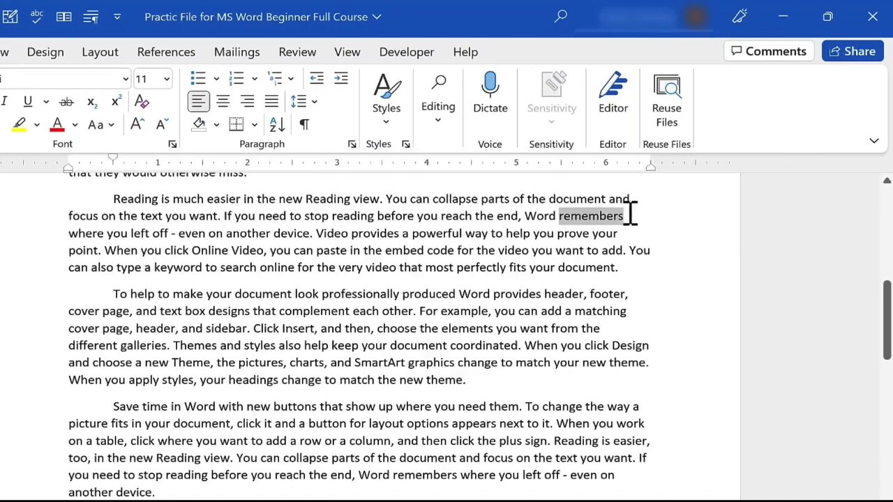
{"action": "type", "text": "kn"}
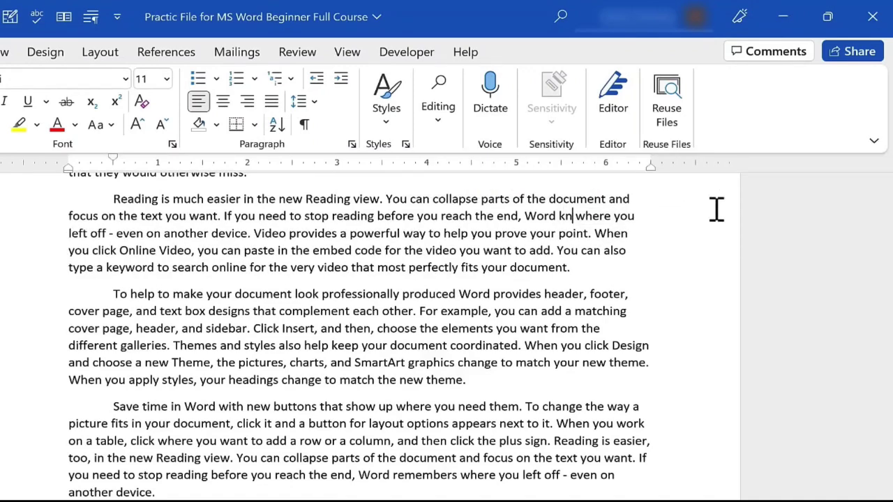
{"action": "type", "text": "ows"}
{"action": "key", "text": "ctrl+z"}
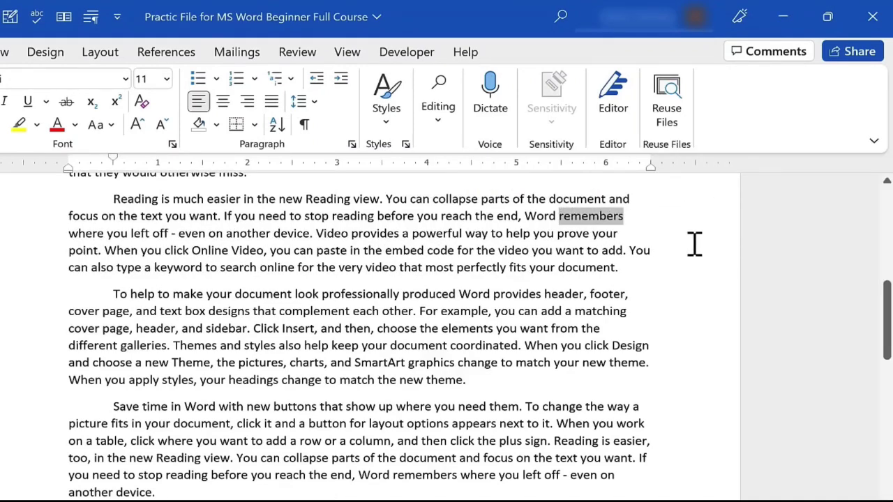
{"action": "left_click", "coordinate": [583, 249]}
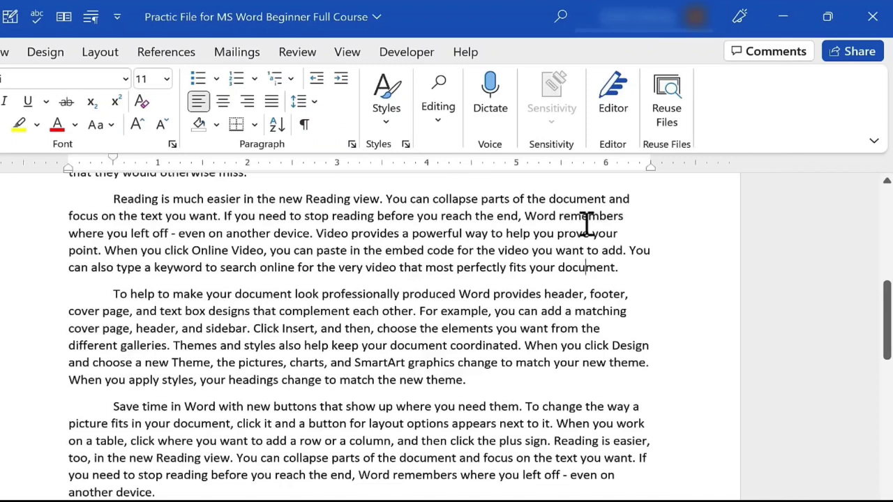
Step: Practise selecting single words, such as "remembers" and "document", in the neighbouring paragraphs
{"action": "left_click_drag", "start_coordinate": [559, 217], "coordinate": [629, 221]}
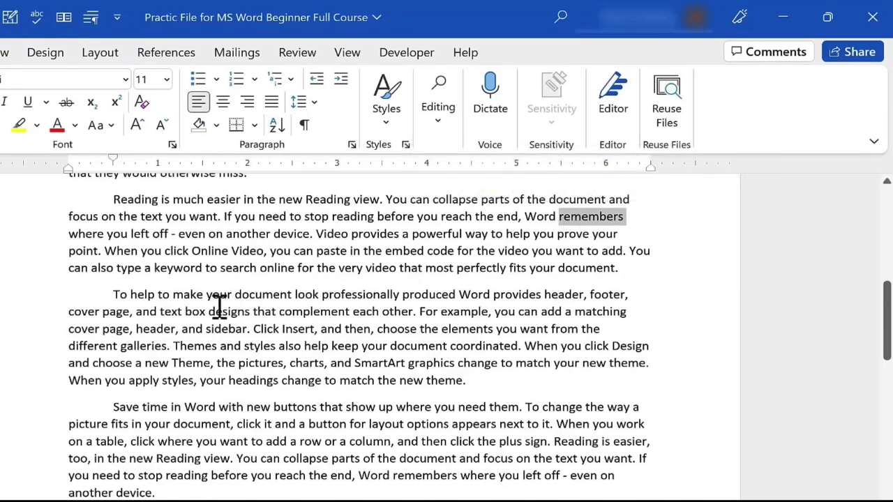
{"action": "double_click", "coordinate": [262, 295]}
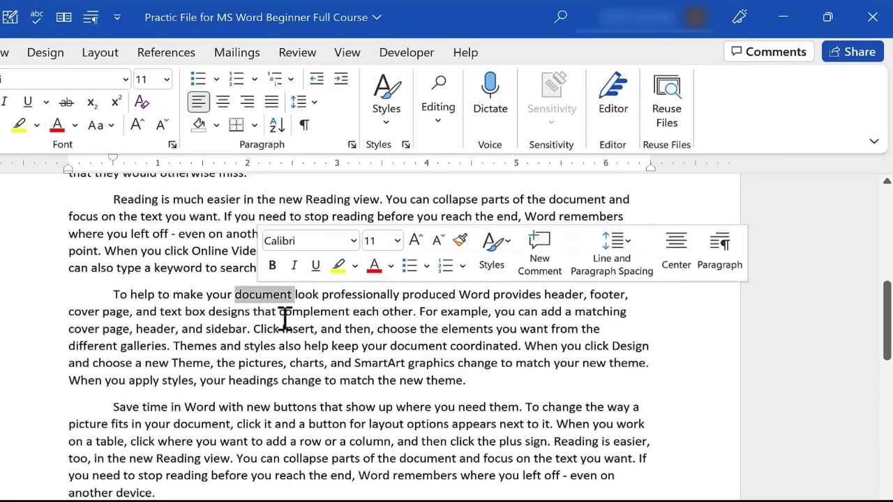
{"action": "double_click", "coordinate": [232, 408]}
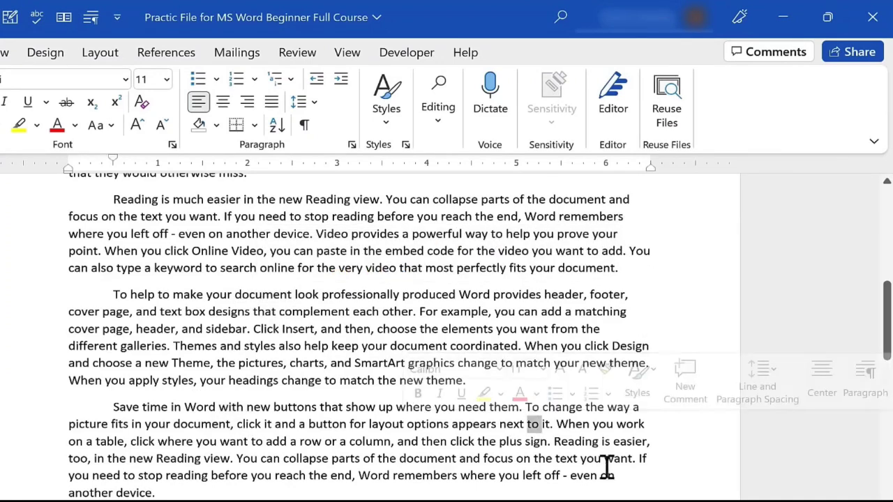
Step: Replace "Reading" before "view" with lowercase "reading" in the "Reading is much easier" paragraph, and undo the replacement
{"action": "double_click", "coordinate": [338, 199]}
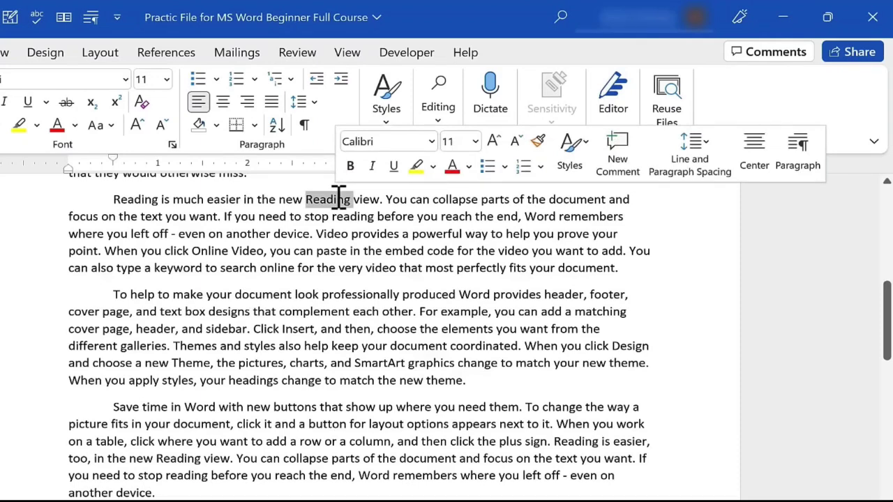
{"action": "type", "text": "reading"}
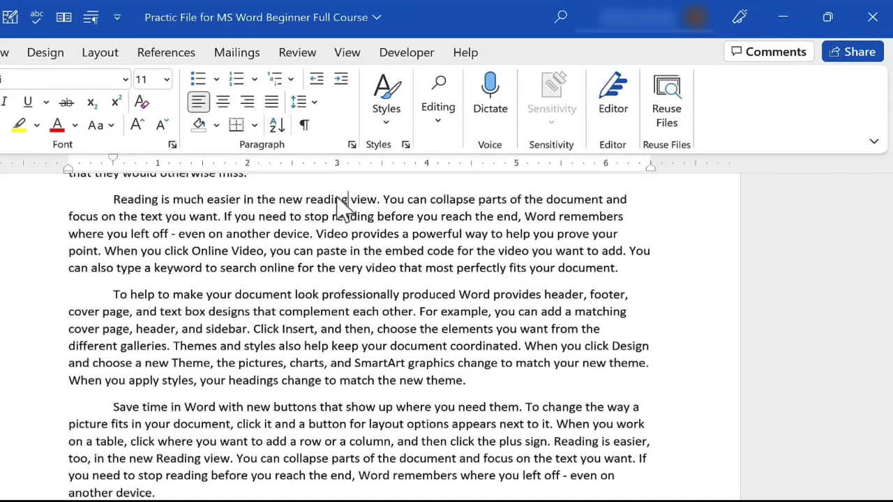
{"action": "key", "text": "ctrl+z"}
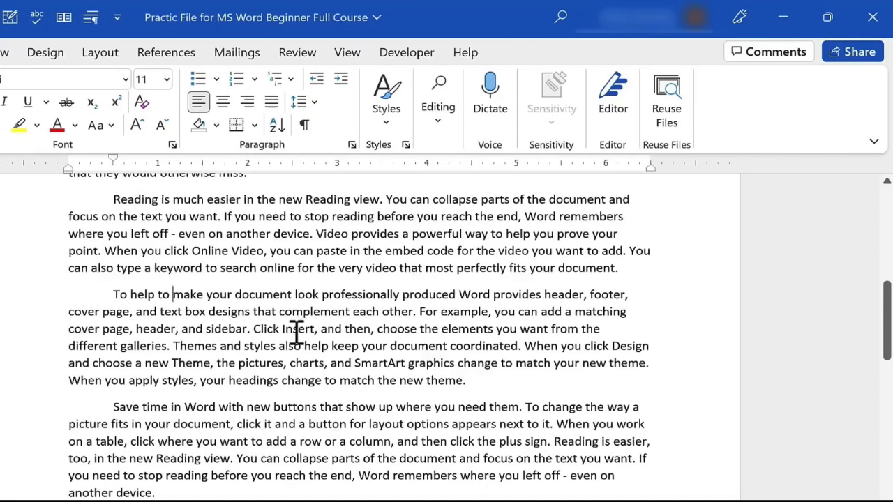
Step: Move the whole "Reading is much easier" paragraph to a new paragraph at the end of the document
{"action": "triple_click", "coordinate": [138, 200]}
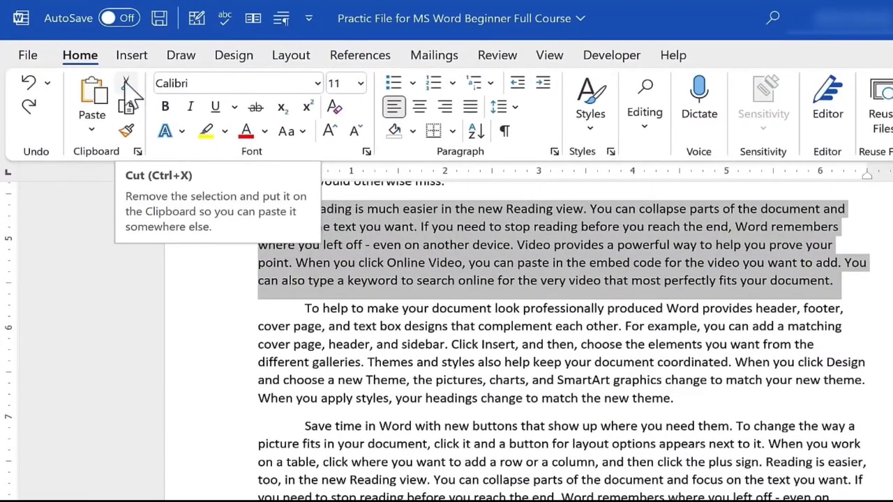
{"action": "left_click", "coordinate": [126, 83]}
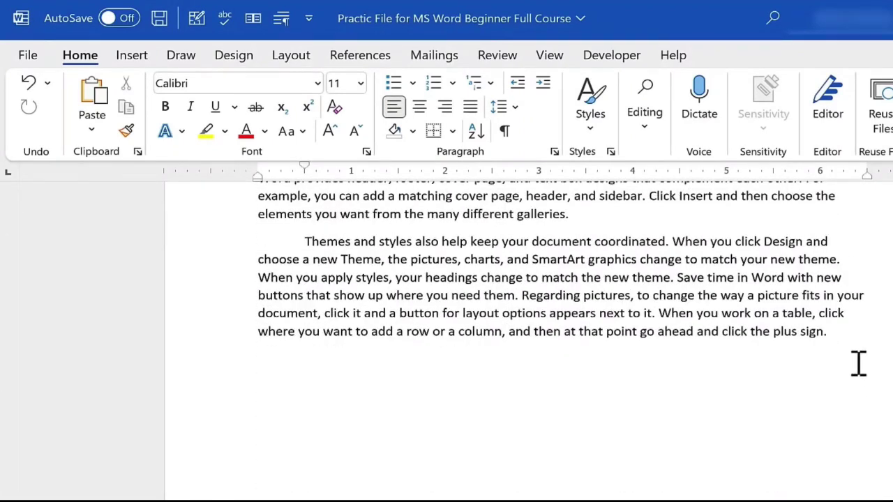
{"action": "left_click", "coordinate": [349, 389]}
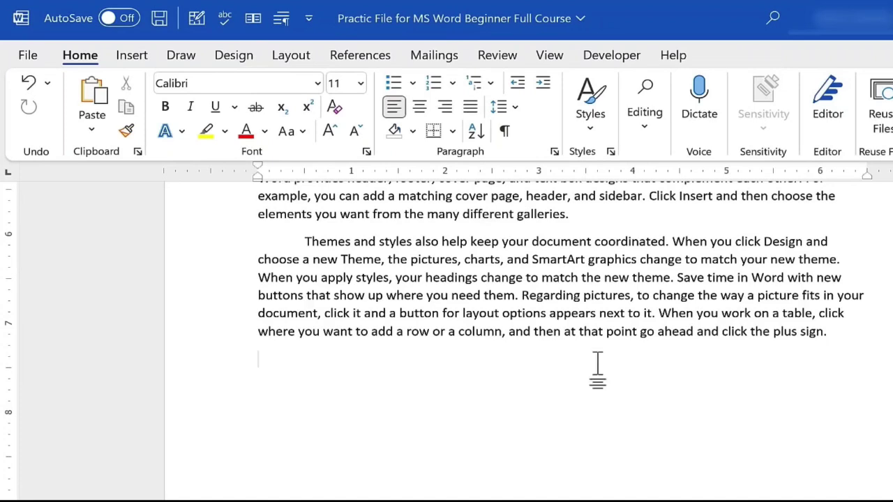
{"action": "left_click", "coordinate": [858, 332]}
{"action": "key", "text": "Return"}
{"action": "key", "text": "Return"}
{"action": "left_click", "coordinate": [98, 103]}
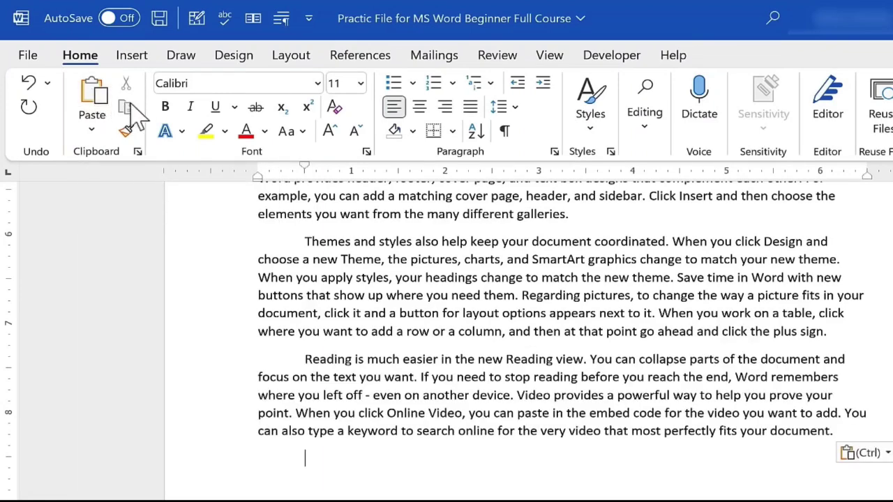
Step: Move the final "Themes and styles" paragraph below the "Reading is much easier" paragraph at the document's end
{"action": "triple_click", "coordinate": [338, 242]}
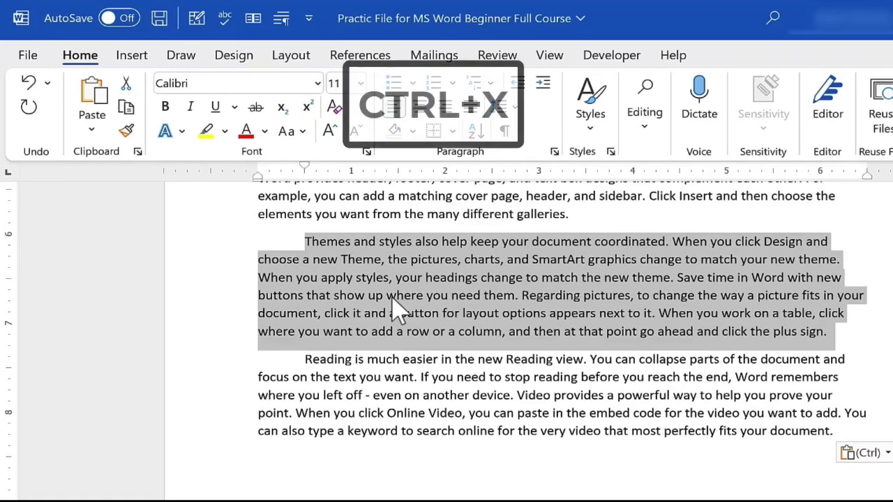
{"action": "key", "text": "ctrl+x"}
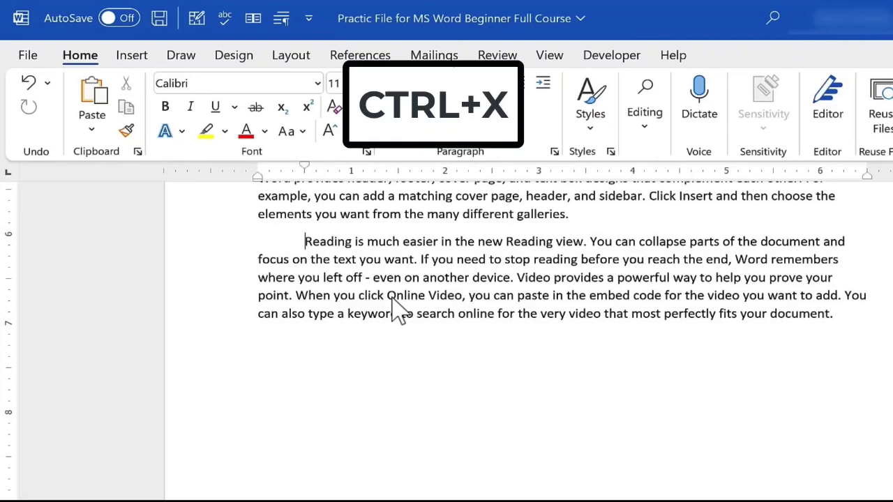
{"action": "left_click", "coordinate": [620, 357]}
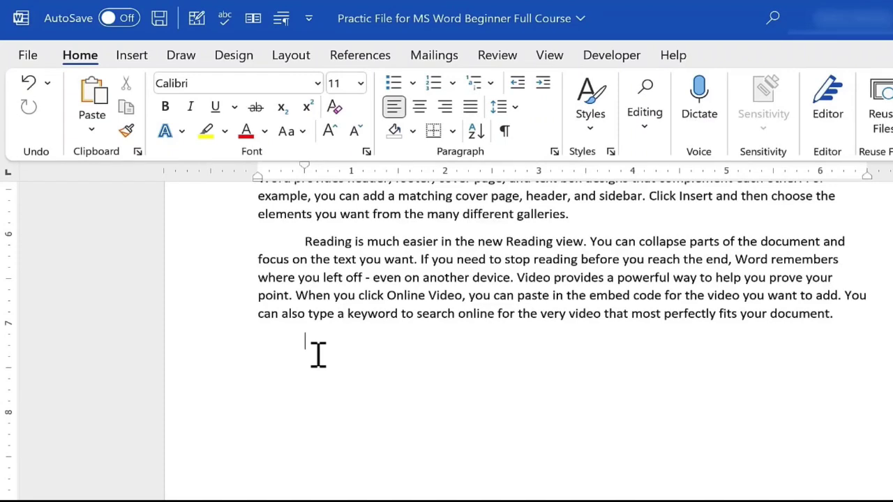
{"action": "key", "text": "ctrl+v"}
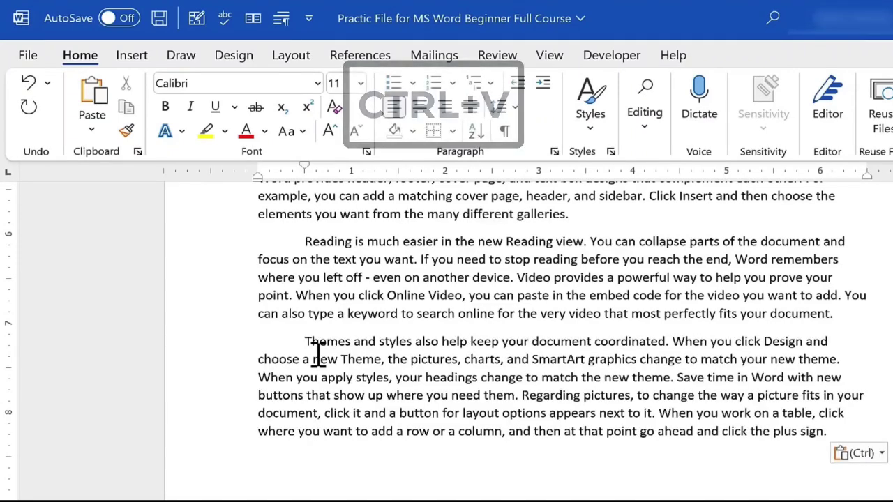
Step: Copy the final "Themes and styles" paragraph and paste the copy on a new line at the end of the document
{"action": "triple_click", "coordinate": [337, 340]}
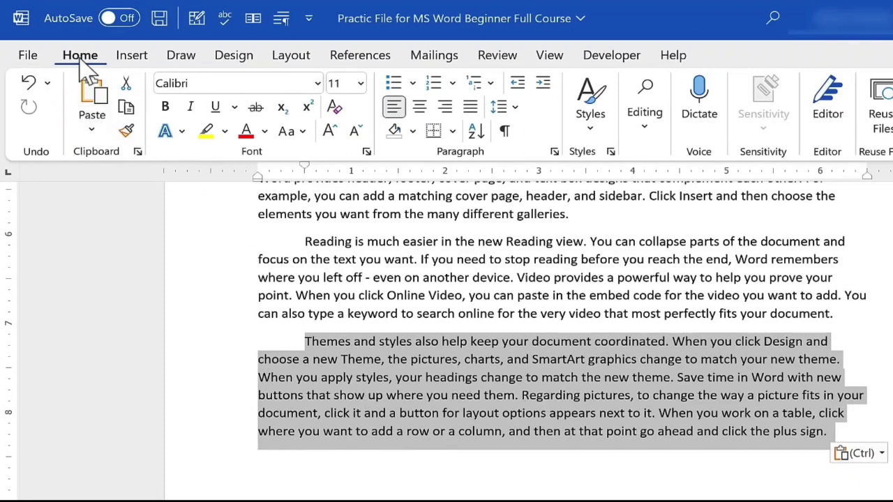
{"action": "left_click", "coordinate": [127, 131]}
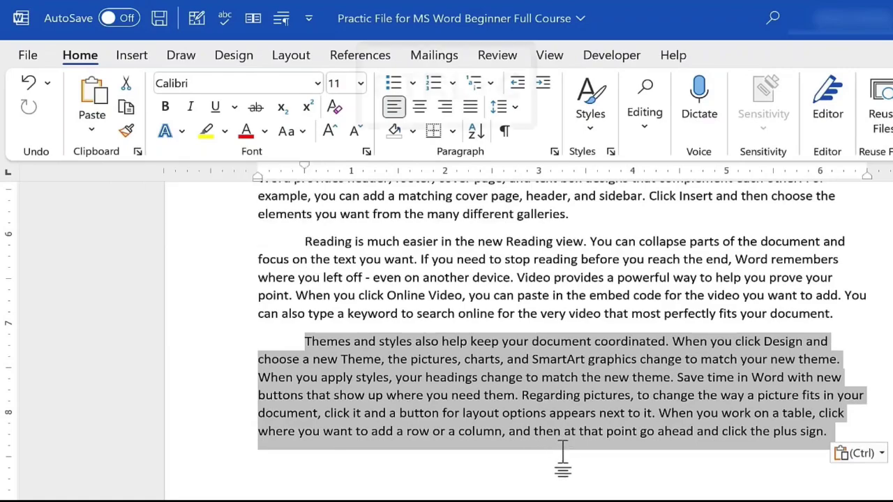
{"action": "key", "text": "ctrl+c"}
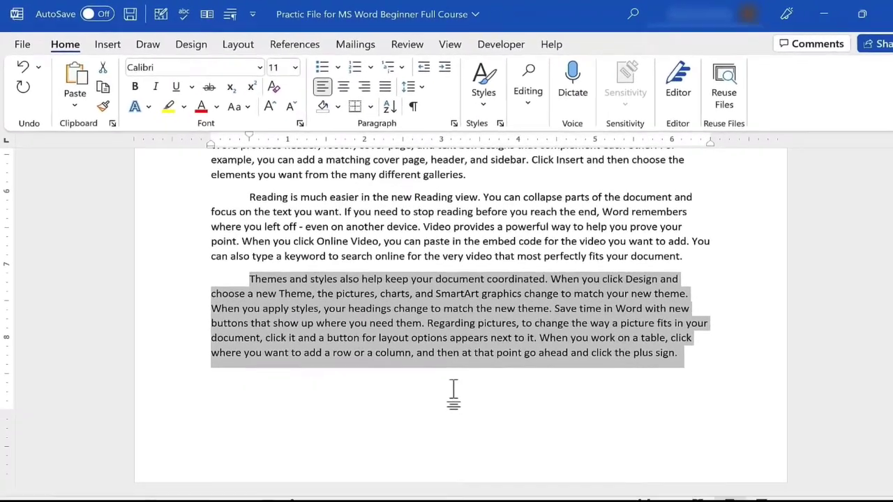
{"action": "left_click", "coordinate": [370, 477]}
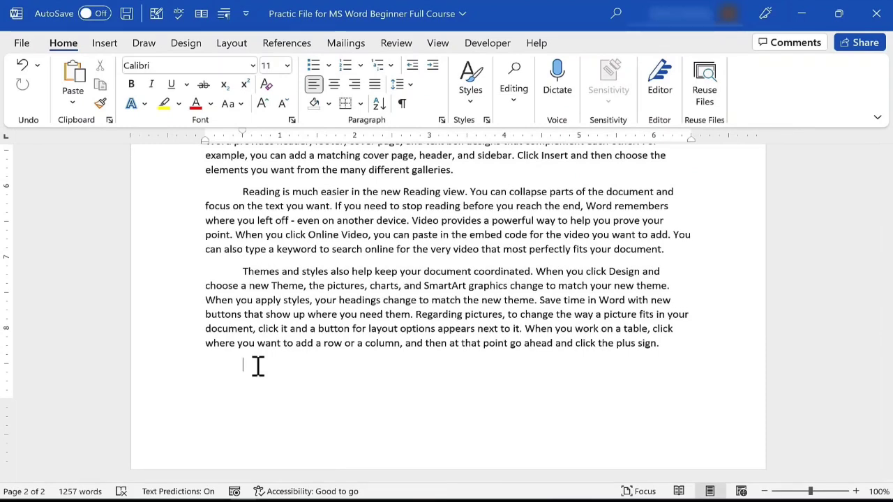
{"action": "key", "text": "ctrl+v"}
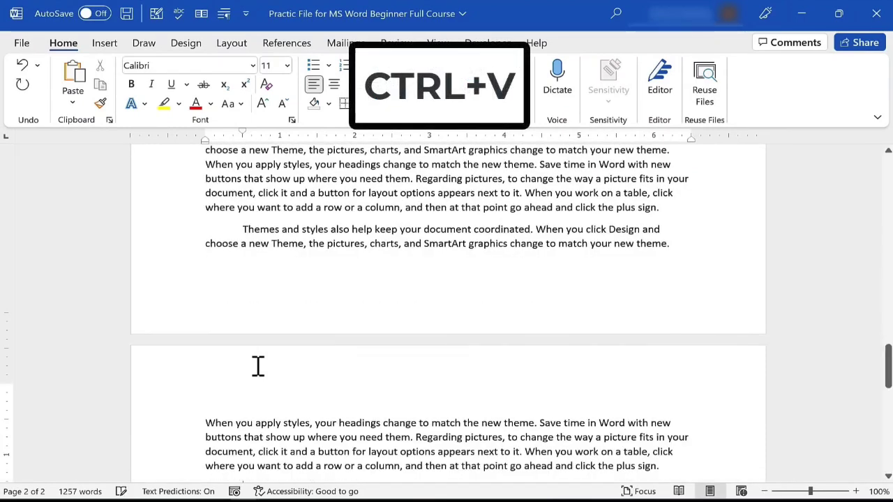
Step: Set up a find-and-replace that searches for "Word" and replaces it with "Wordy"
{"action": "scroll", "coordinate": [467, 291], "scroll_direction": "up", "scroll_amount": 2}
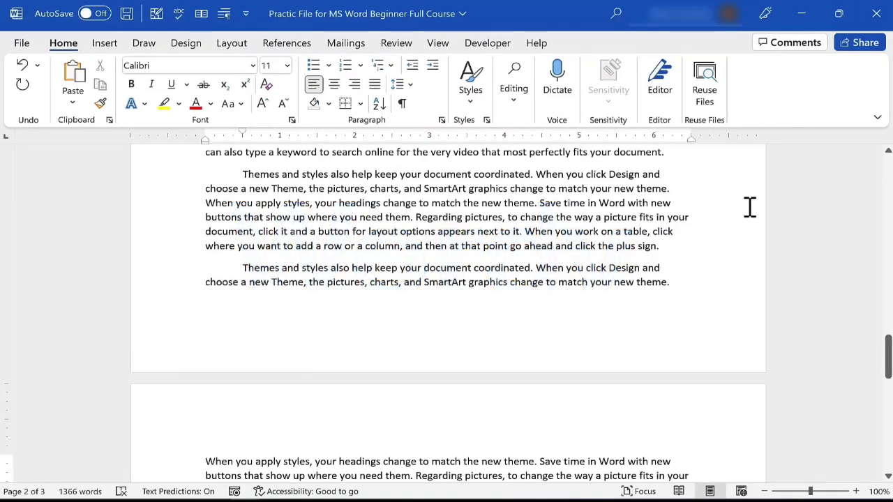
{"action": "left_click", "coordinate": [624, 204]}
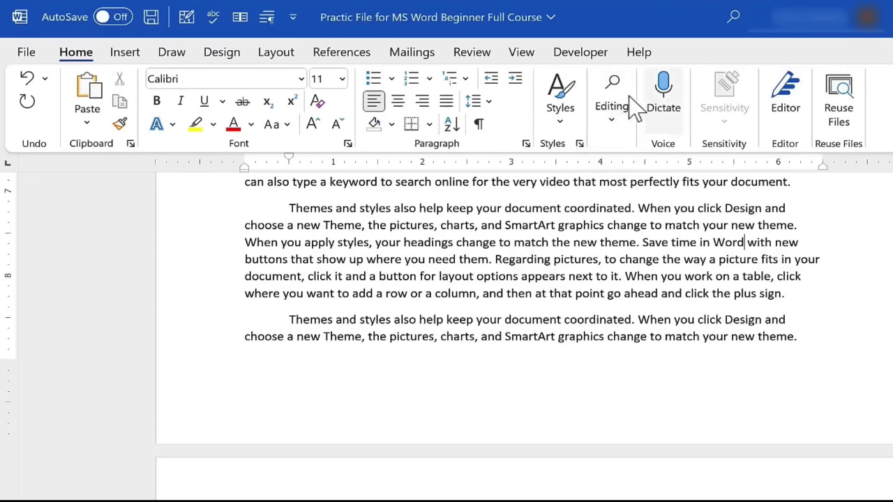
{"action": "left_click", "coordinate": [618, 136]}
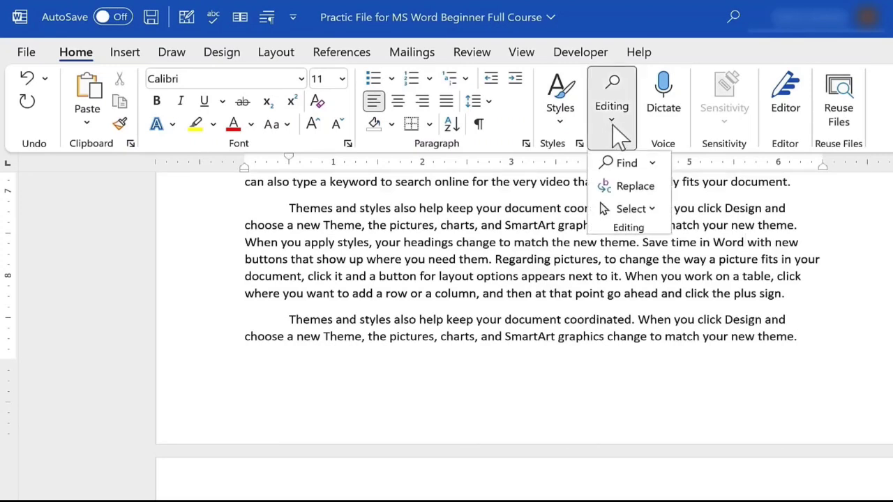
{"action": "left_click", "coordinate": [650, 187]}
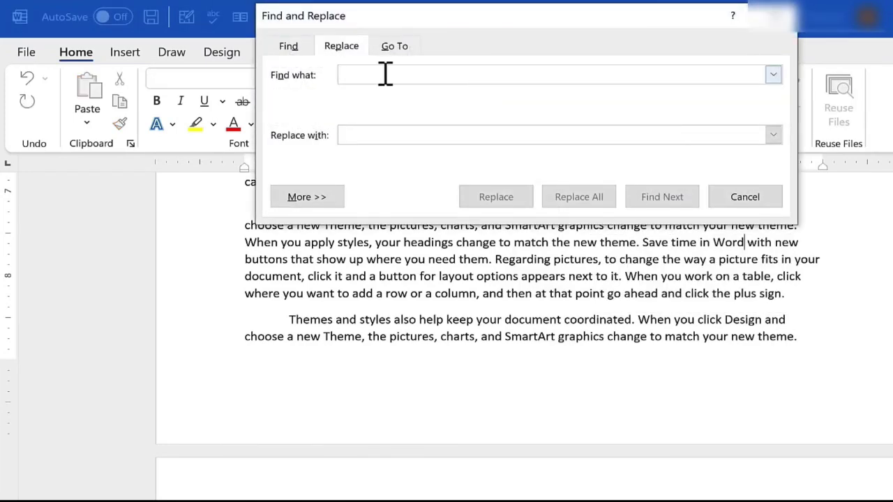
{"action": "type", "text": "Word"}
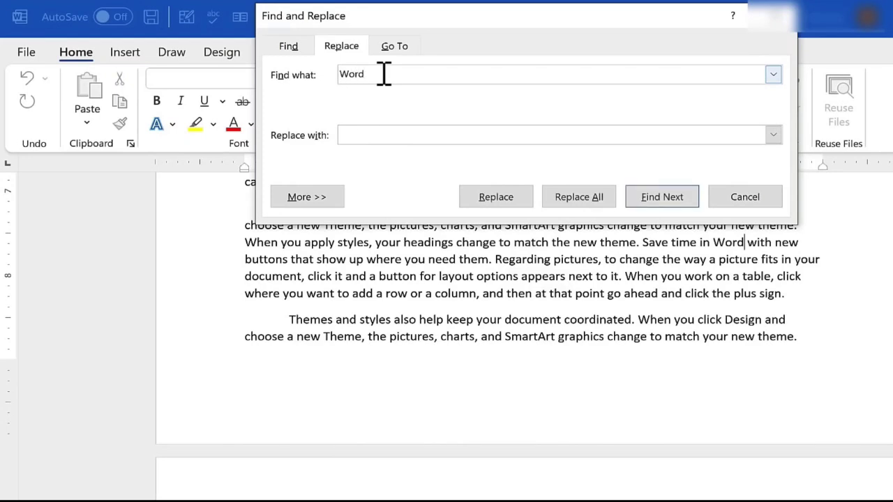
{"action": "left_click", "coordinate": [366, 137]}
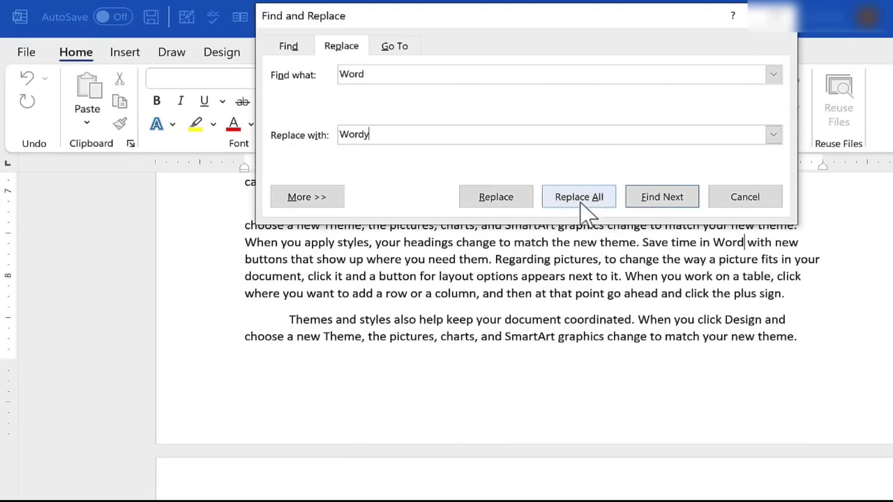
Step: Restrict the search for "Word" to matching case and whole words only in the expanded search options
{"action": "left_click", "coordinate": [324, 202]}
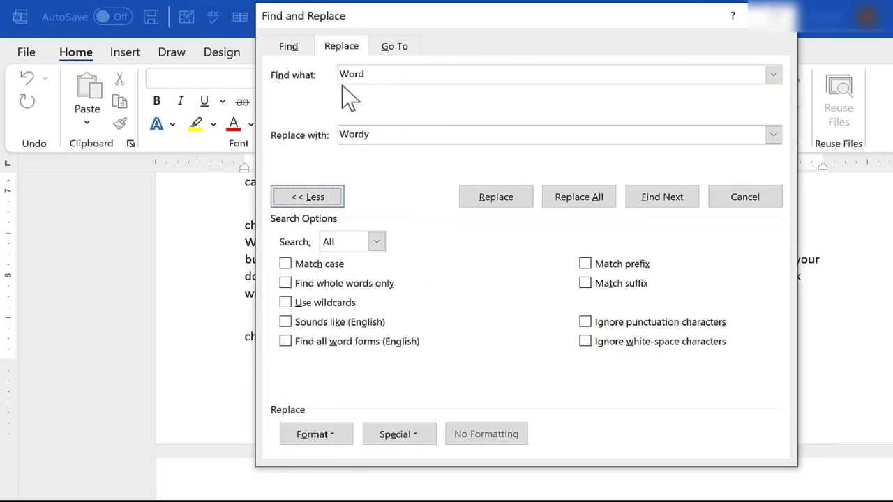
{"action": "left_click", "coordinate": [368, 74]}
{"action": "left_click_drag", "start_coordinate": [368, 74], "coordinate": [334, 74]}
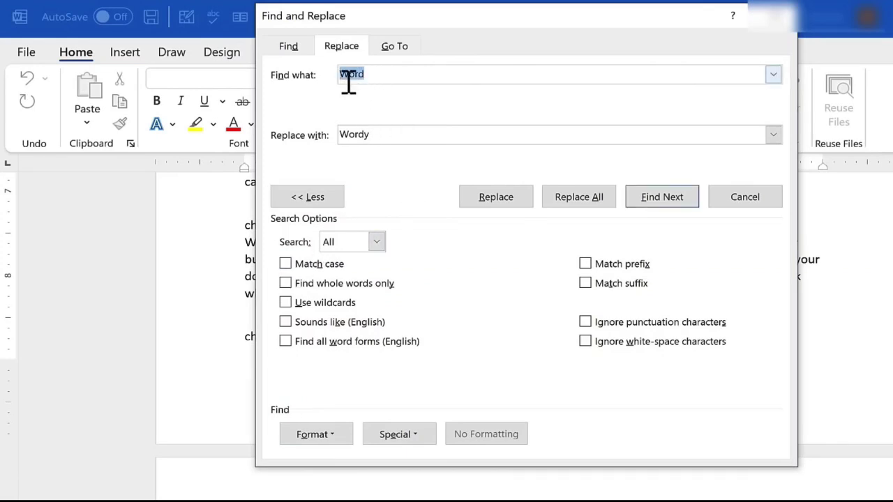
{"action": "left_click", "coordinate": [285, 265]}
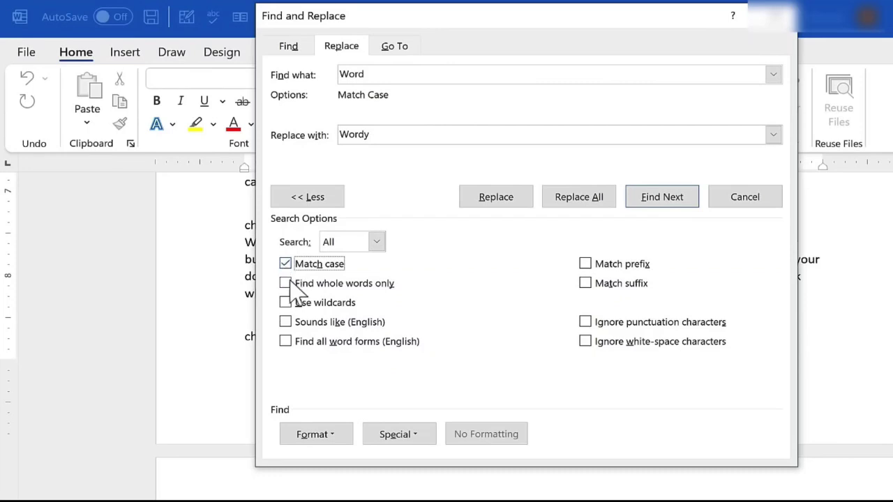
{"action": "left_click", "coordinate": [291, 286]}
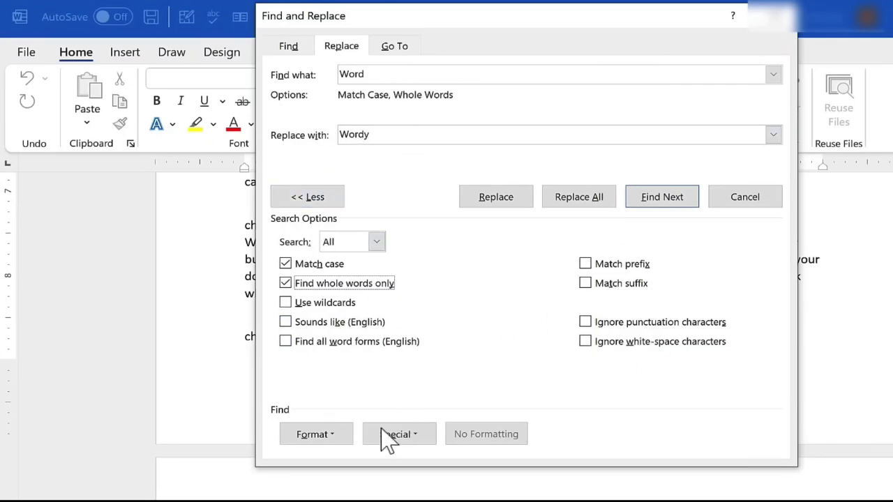
Step: Replace all matches of "Word" with "Wordy" in the document, close the dialog and check the replaced words
{"action": "left_click", "coordinate": [595, 204]}
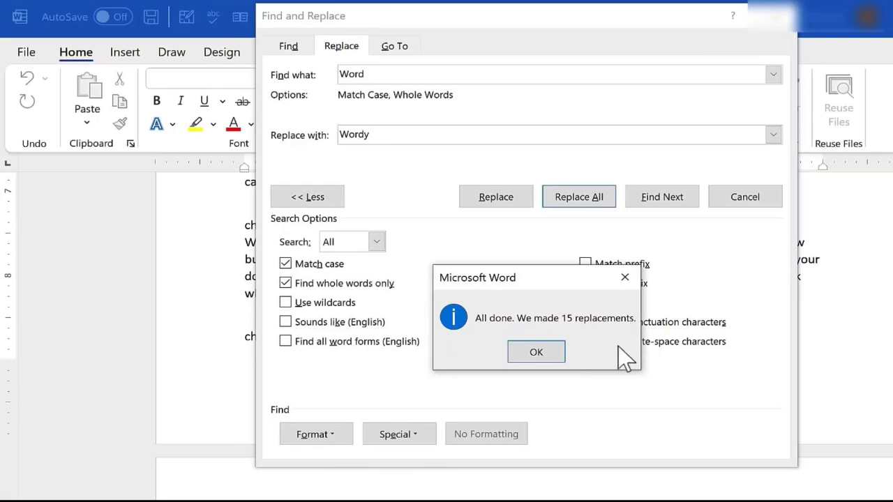
{"action": "left_click", "coordinate": [539, 352]}
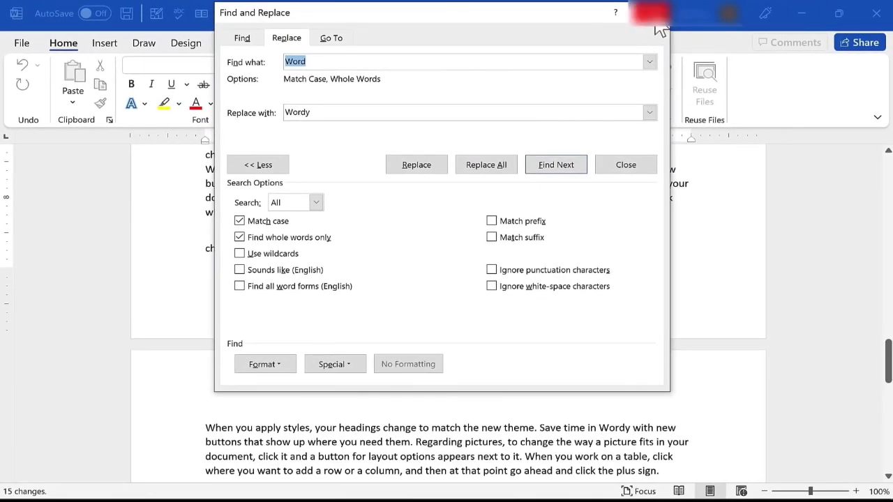
{"action": "left_click", "coordinate": [656, 15]}
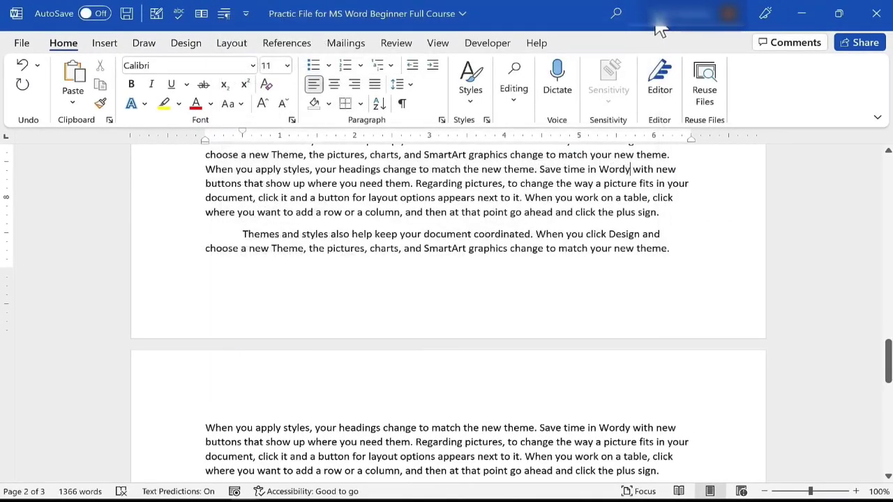
{"action": "scroll", "coordinate": [634, 291], "scroll_direction": "down", "scroll_amount": 1}
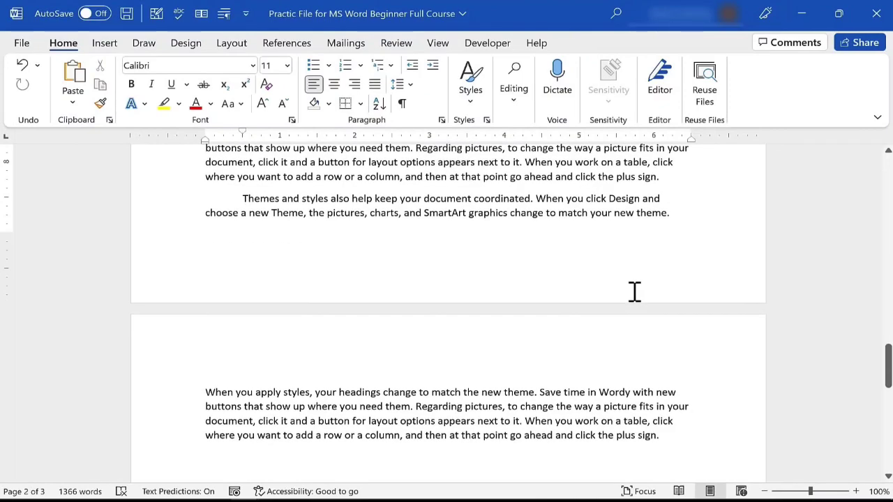
{"action": "left_click", "coordinate": [612, 399]}
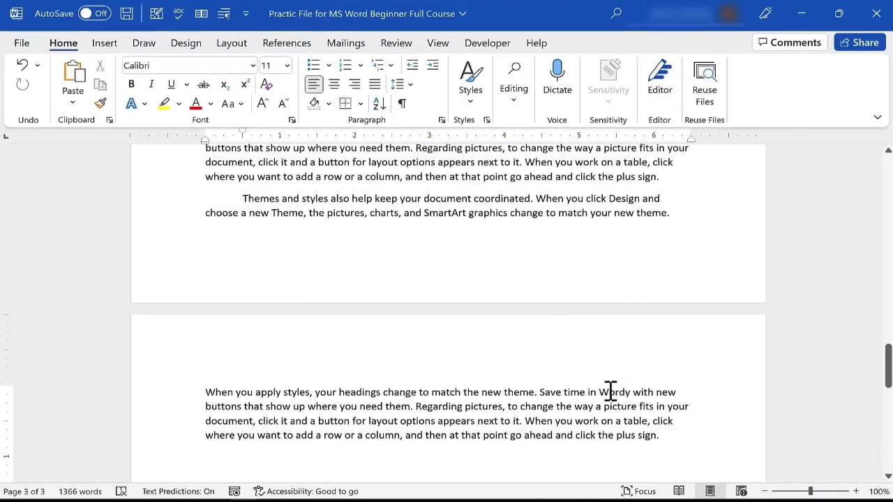
{"action": "scroll", "coordinate": [623, 393], "scroll_direction": "up", "scroll_amount": 8}
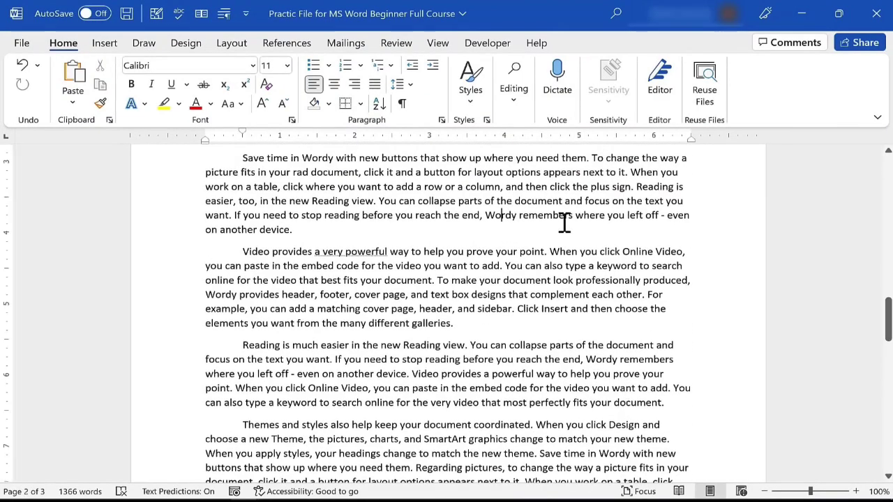
{"action": "scroll", "coordinate": [572, 179], "scroll_direction": "up", "scroll_amount": 4}
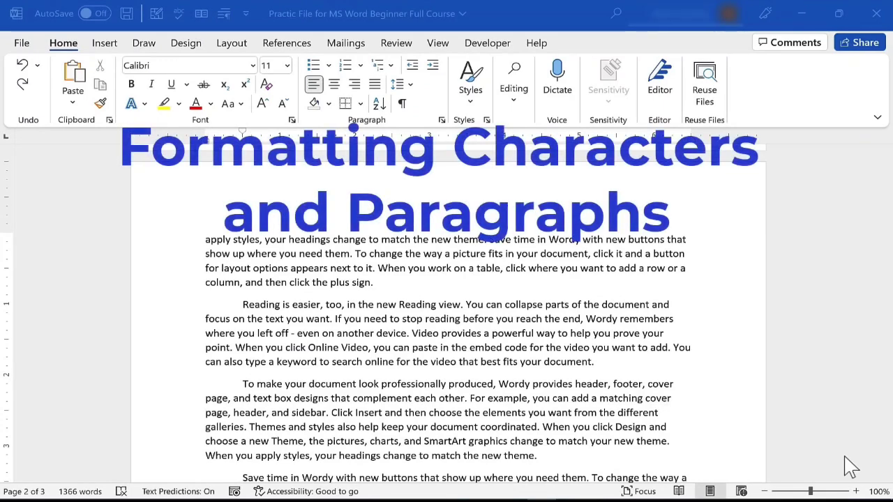
Step: Try font sizes 14 and 77 on the "Reading is easier, too" paragraph and undo both size changes
{"action": "scroll", "coordinate": [291, 291], "scroll_direction": "down", "scroll_amount": 1}
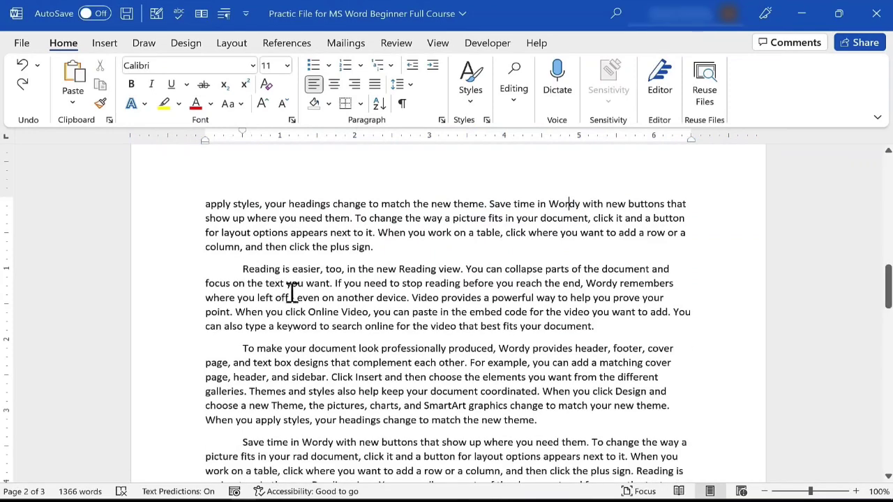
{"action": "triple_click", "coordinate": [257, 268]}
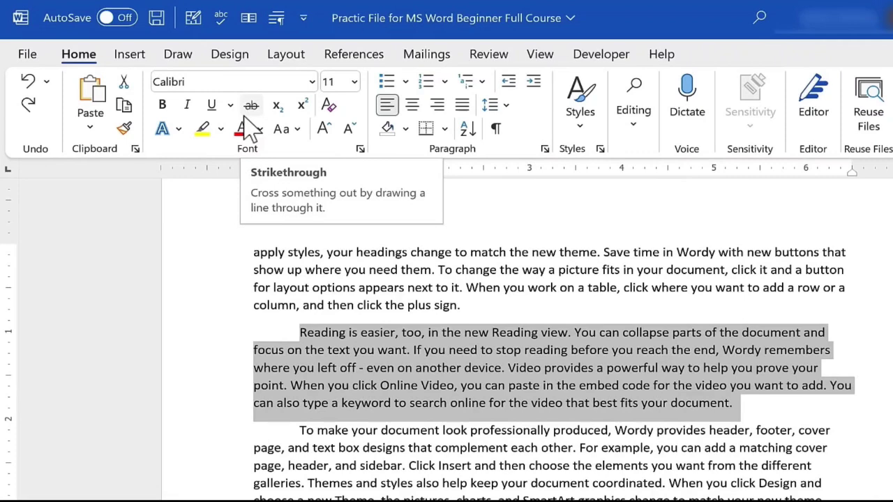
{"action": "left_click", "coordinate": [354, 82]}
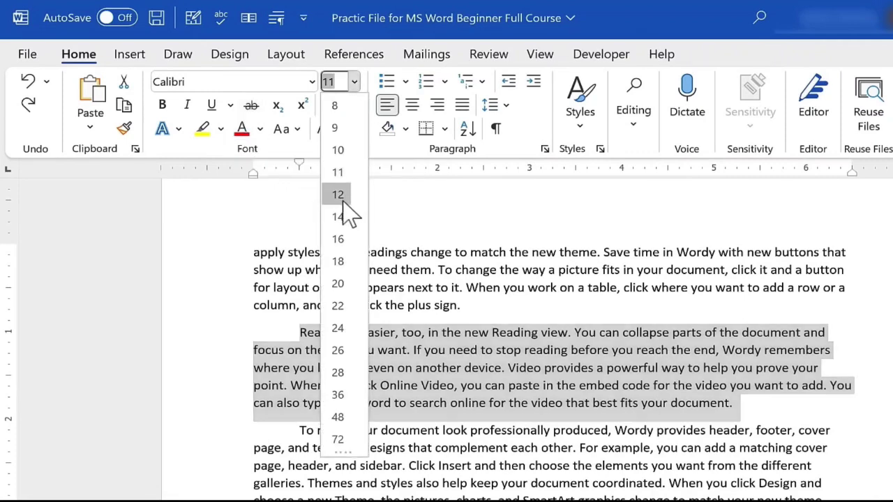
{"action": "left_click", "coordinate": [340, 217]}
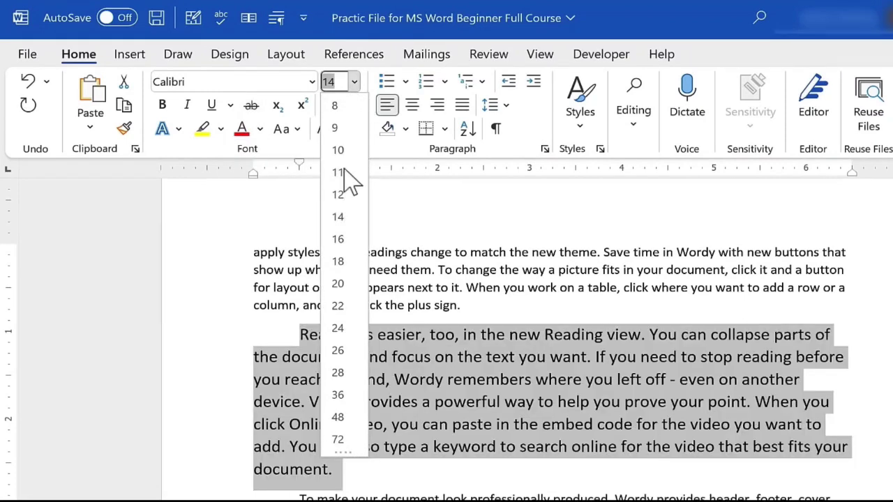
{"action": "left_click", "coordinate": [342, 82]}
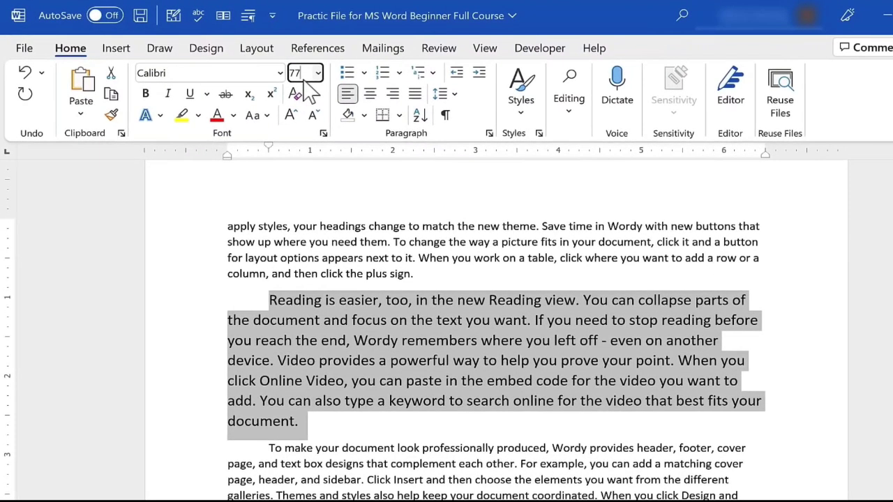
{"action": "key", "text": "Return"}
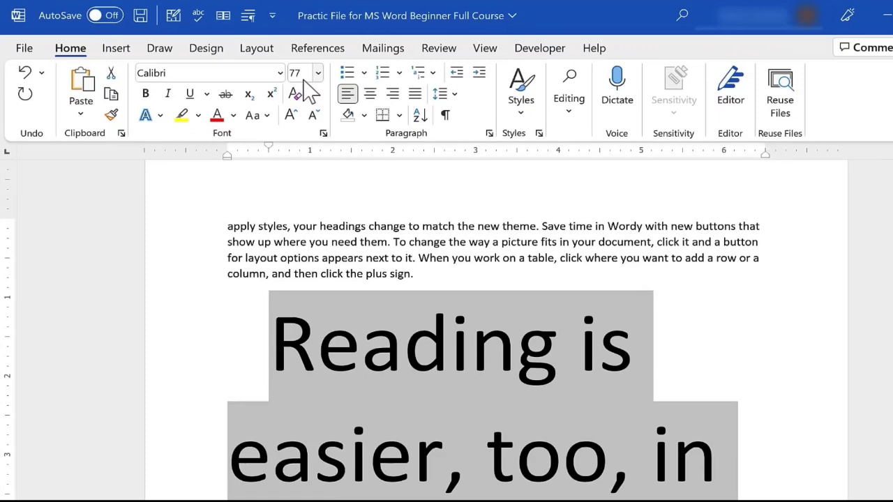
{"action": "key", "text": "ctrl+z"}
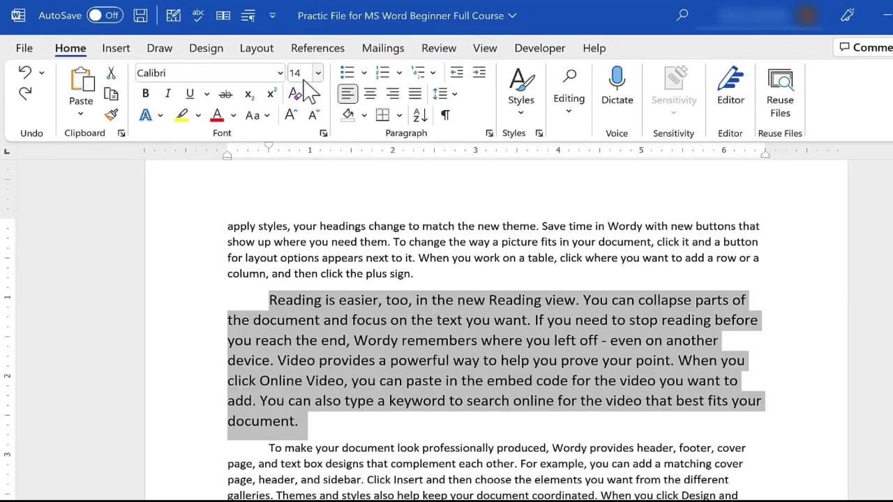
{"action": "key", "text": "ctrl+z"}
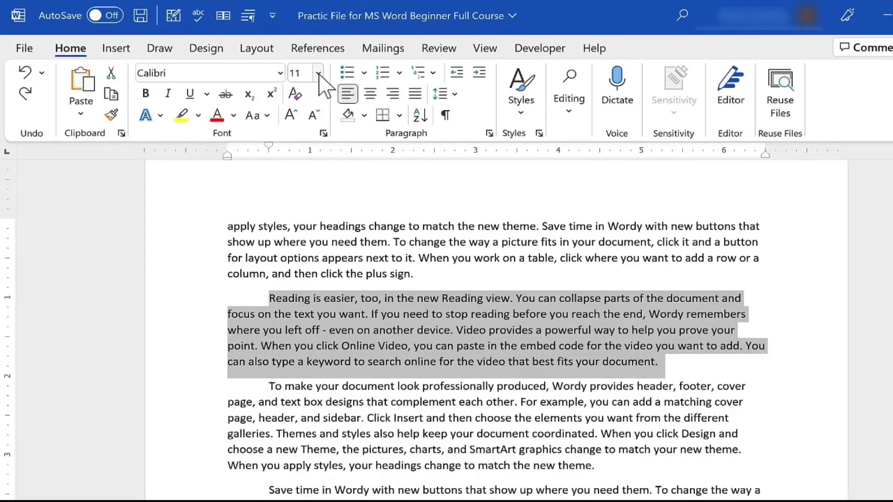
{"action": "left_click", "coordinate": [280, 74]}
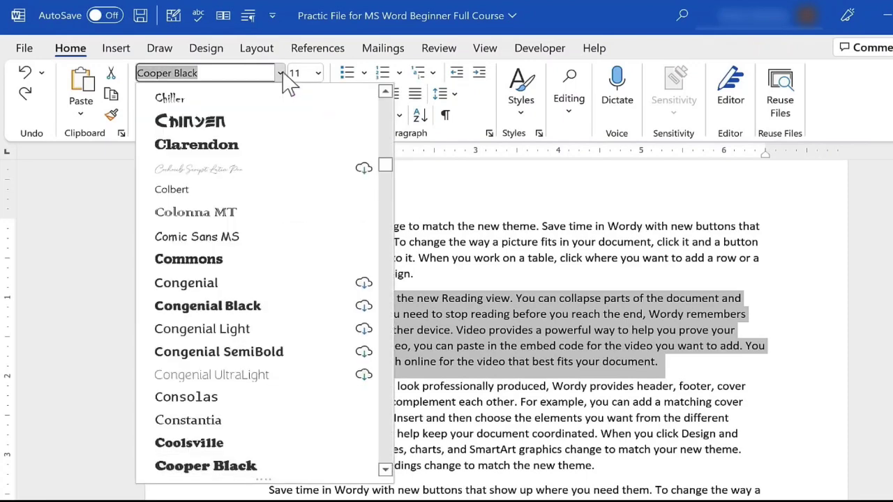
{"action": "left_click_drag", "start_coordinate": [388, 169], "coordinate": [396, 131]}
{"action": "key", "text": "Escape"}
Step: Try theme blue on the "Reading is easier, too" paragraph, change its font color to theme orange, and make it bold and italic
{"action": "left_click", "coordinate": [234, 116]}
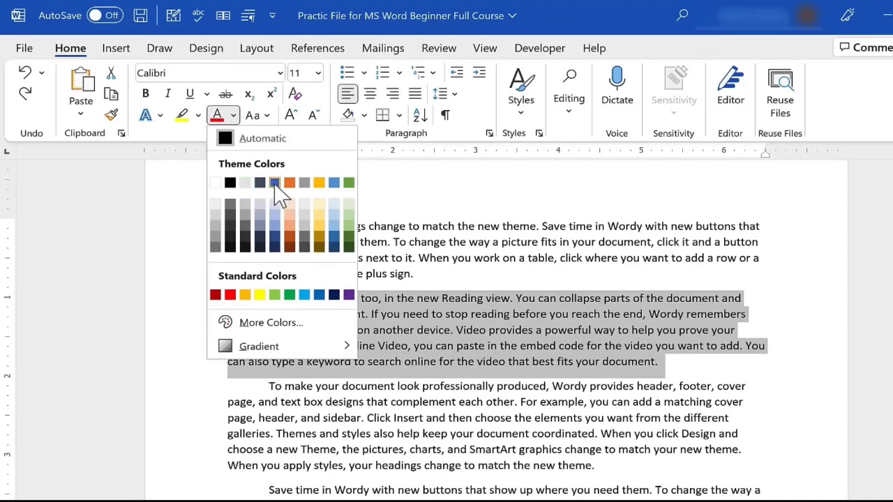
{"action": "left_click", "coordinate": [273, 183]}
{"action": "left_click", "coordinate": [234, 115]}
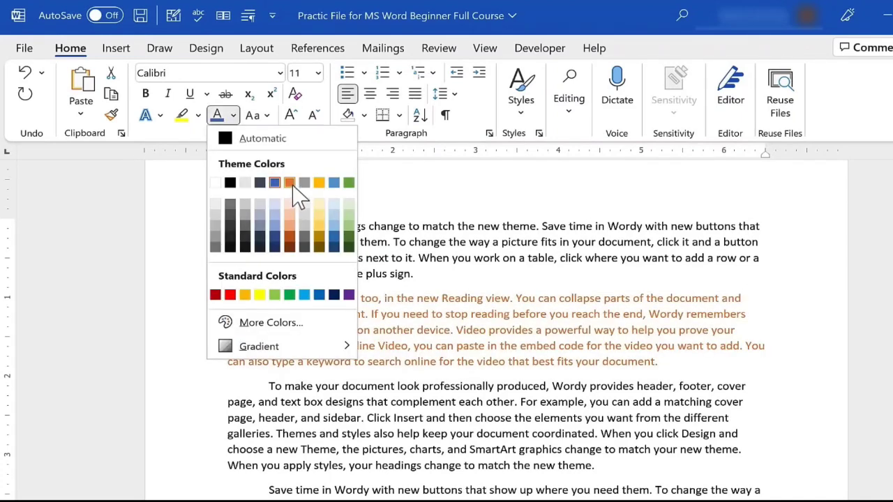
{"action": "left_click", "coordinate": [296, 180]}
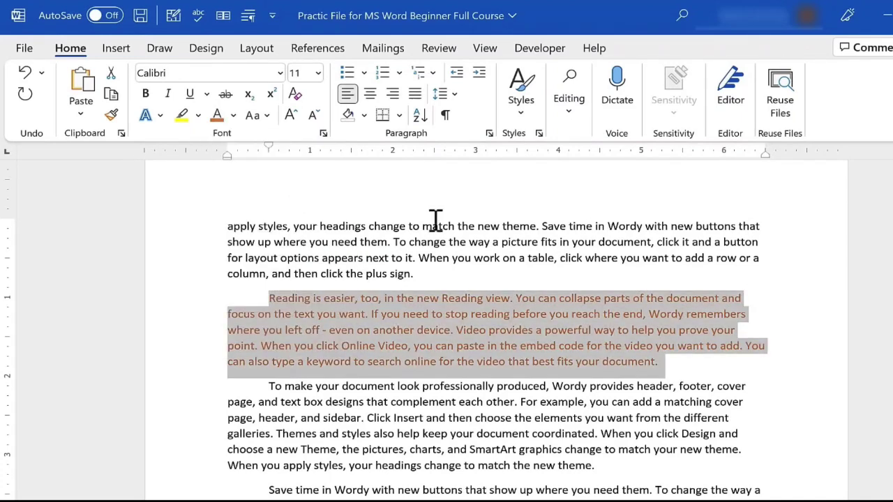
{"action": "left_click", "coordinate": [145, 93]}
{"action": "left_click", "coordinate": [167, 95]}
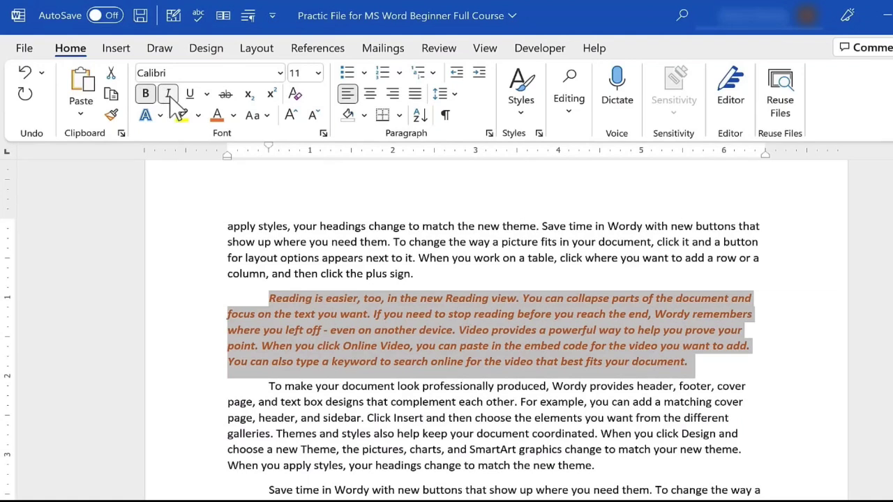
Step: Try underline and strikethrough on the "Reading is easier, too" paragraph and remove both effects
{"action": "left_click", "coordinate": [189, 95]}
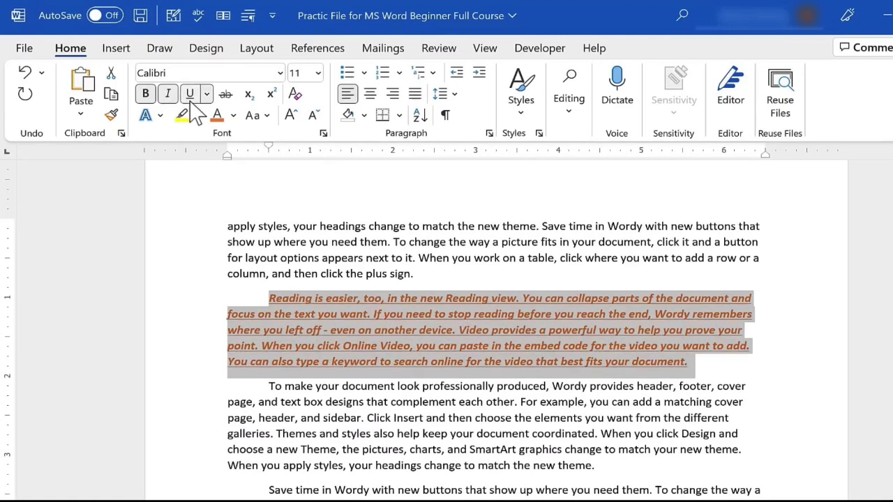
{"action": "left_click", "coordinate": [190, 98]}
{"action": "left_click", "coordinate": [225, 95]}
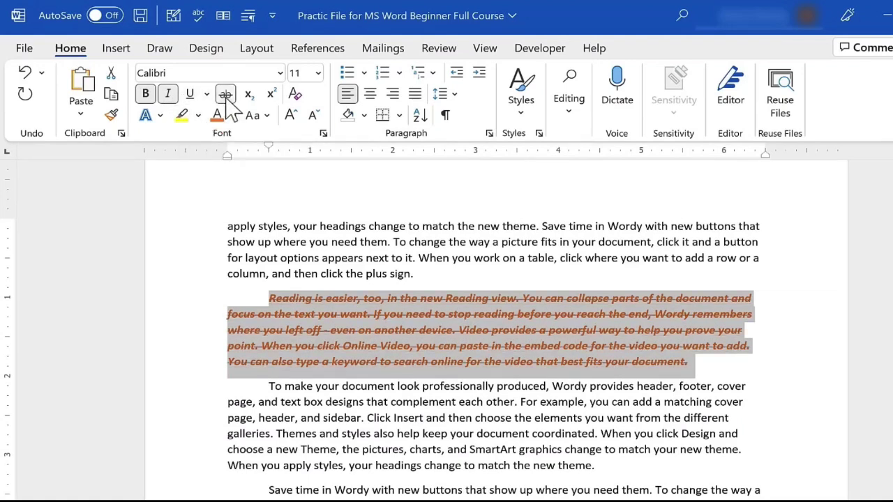
{"action": "left_click", "coordinate": [225, 95]}
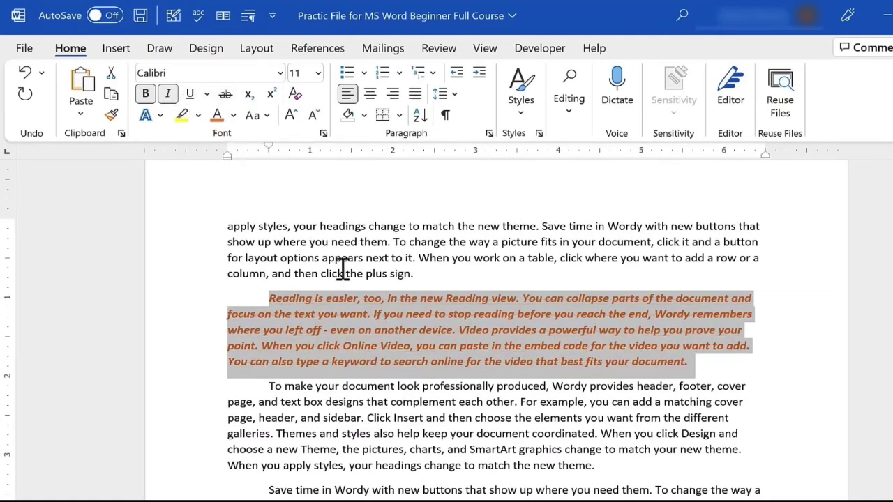
Step: Try uppercase and capitalize-each-word on the "Reading is easier, too" paragraph, ending with sentence case
{"action": "left_click", "coordinate": [271, 116]}
{"action": "left_click", "coordinate": [300, 181]}
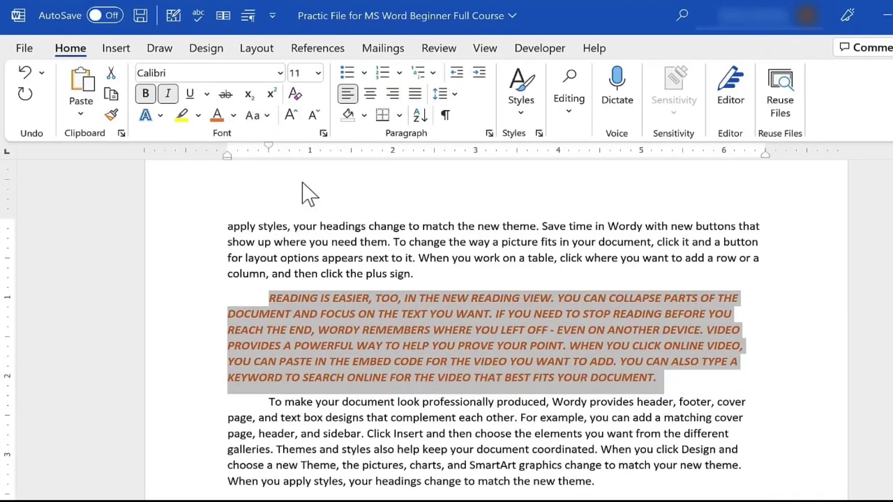
{"action": "left_click", "coordinate": [258, 115]}
{"action": "left_click", "coordinate": [332, 208]}
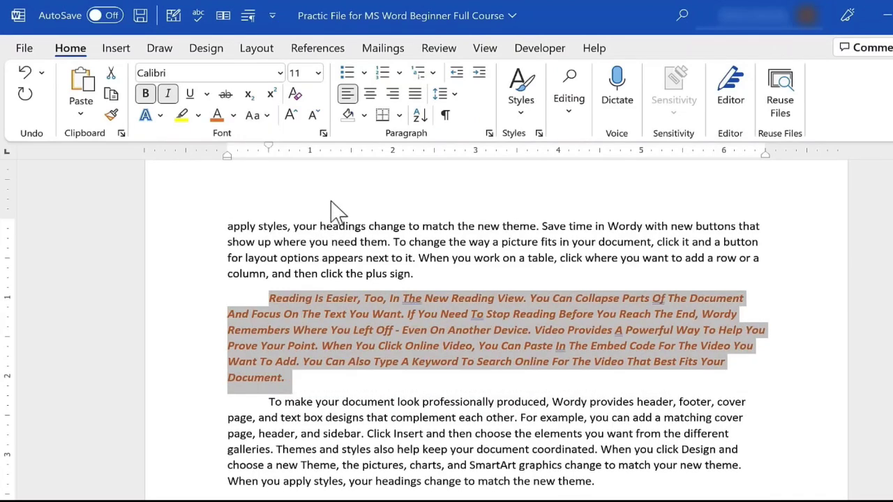
{"action": "left_click", "coordinate": [262, 116]}
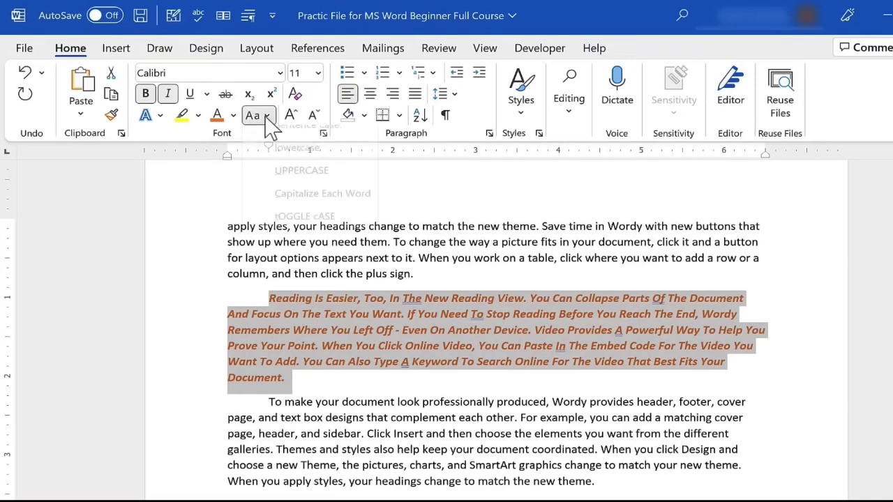
{"action": "left_click", "coordinate": [289, 142]}
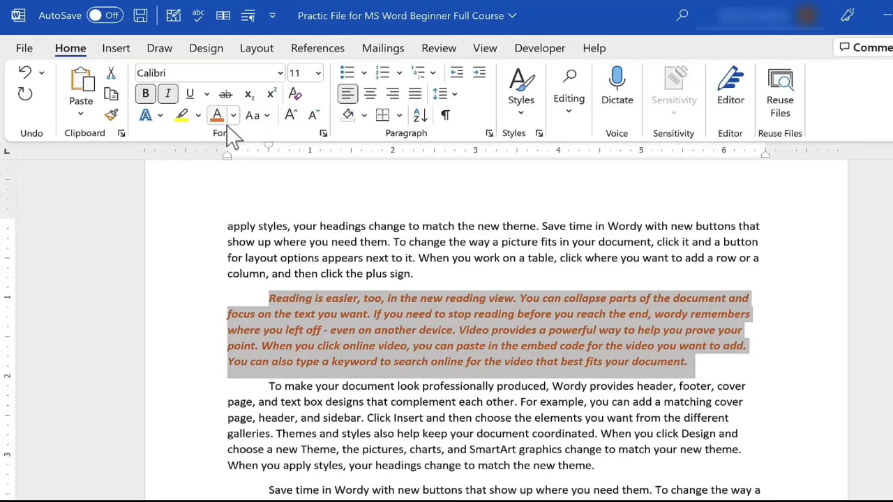
Step: Try growing the "Reading is easier, too" paragraph's font by three increments and shrink it back to size 11
{"action": "left_click", "coordinate": [292, 117]}
{"action": "left_click", "coordinate": [293, 117]}
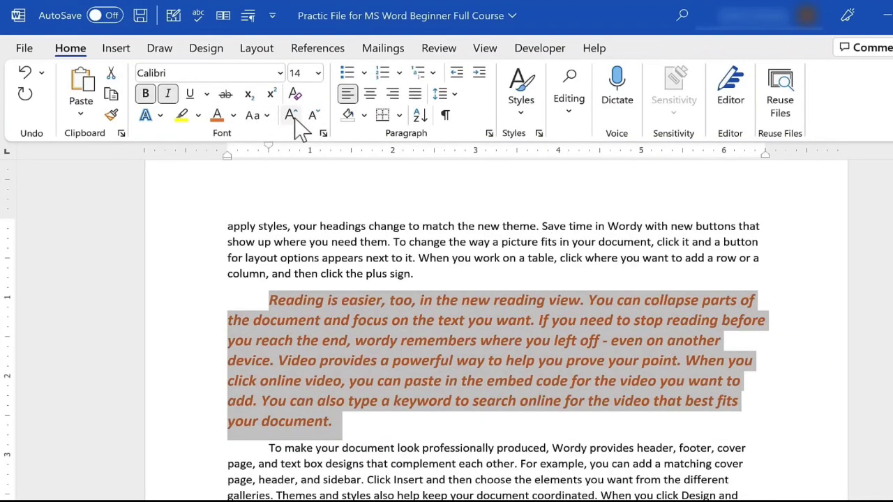
{"action": "left_click", "coordinate": [293, 117]}
{"action": "left_click", "coordinate": [318, 125]}
{"action": "left_click", "coordinate": [318, 124]}
{"action": "left_click", "coordinate": [318, 125]}
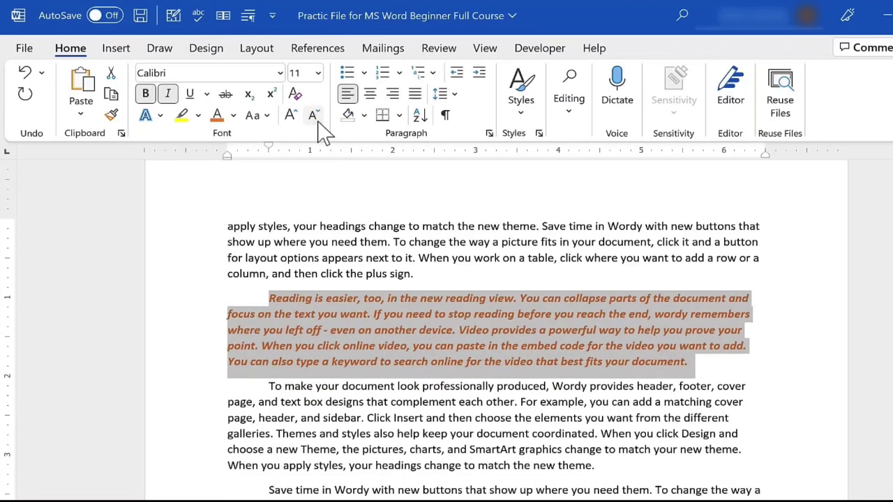
Step: Open the full font settings for the "To make your document look professionally produced" paragraph and examine the available fonts
{"action": "left_click", "coordinate": [305, 401]}
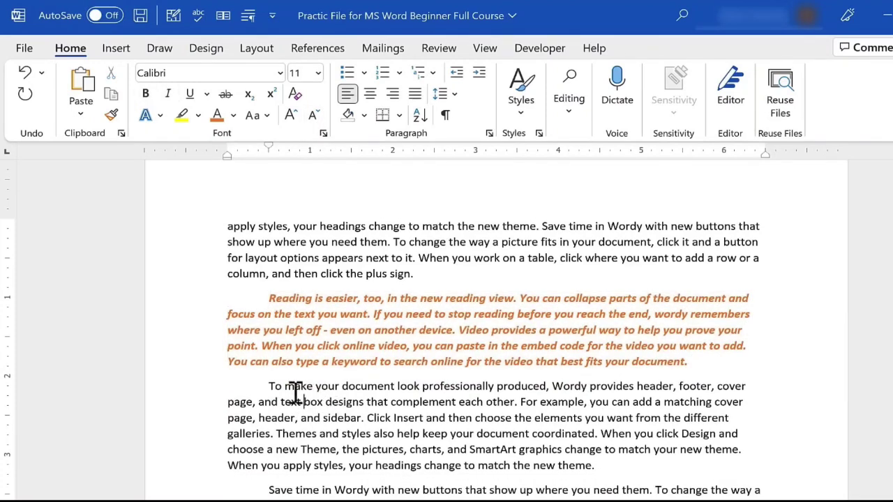
{"action": "triple_click", "coordinate": [299, 385]}
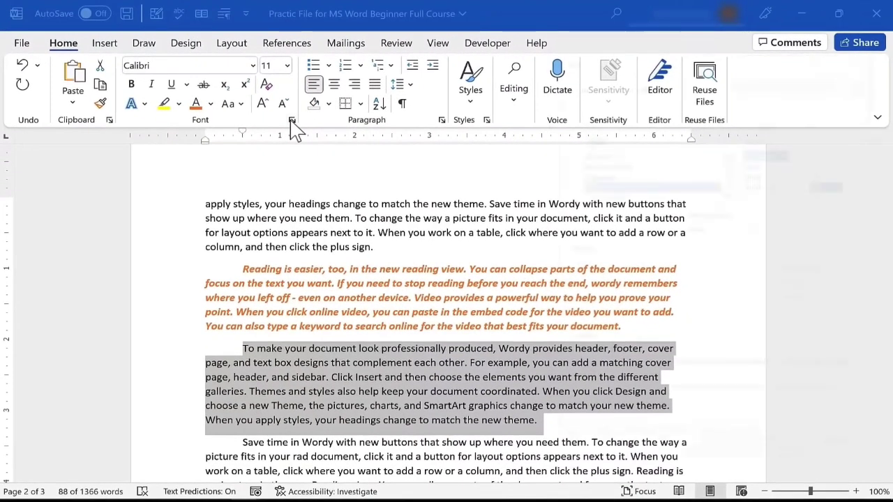
{"action": "left_click", "coordinate": [291, 120]}
{"action": "left_click_drag", "start_coordinate": [672, 56], "coordinate": [618, 60]}
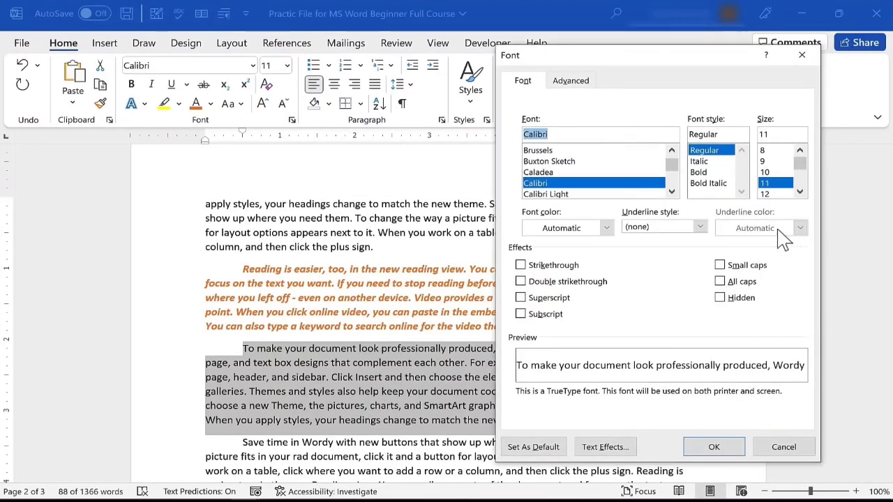
{"action": "left_click_drag", "start_coordinate": [672, 166], "coordinate": [674, 184]}
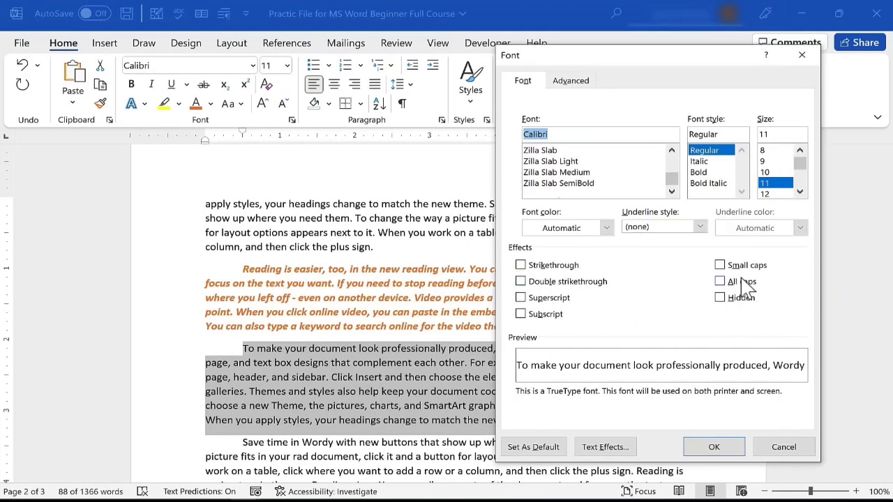
Step: Look at the text fill and text outline options in the text effects settings and leave them without changes
{"action": "left_click", "coordinate": [605, 448]}
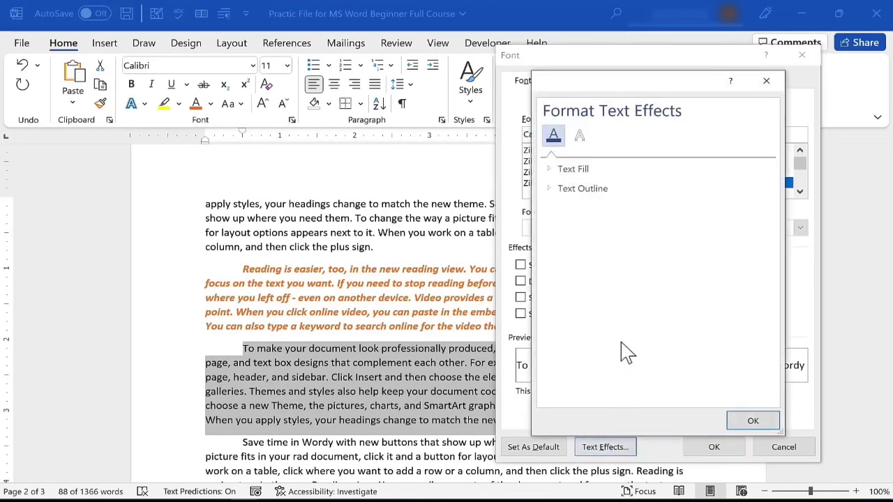
{"action": "left_click", "coordinate": [551, 173]}
{"action": "left_click", "coordinate": [551, 170]}
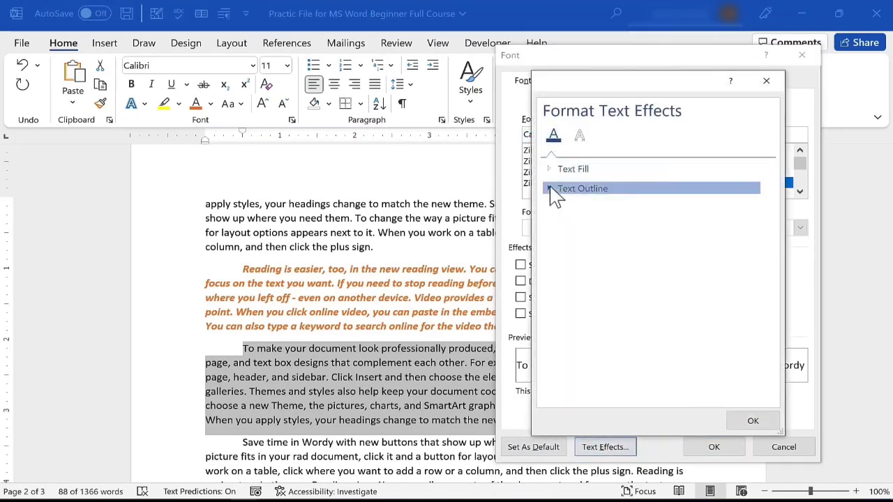
{"action": "left_click", "coordinate": [550, 188]}
{"action": "left_click", "coordinate": [550, 189]}
{"action": "key", "text": "Escape"}
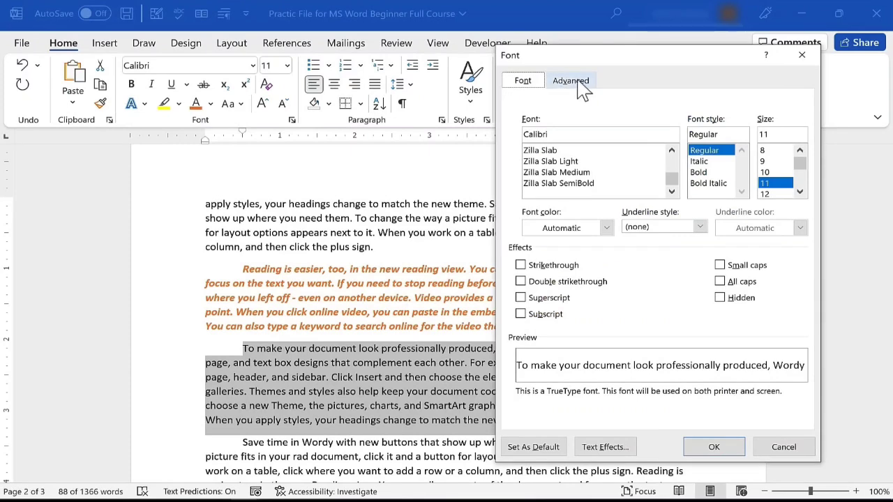
Step: Format the "To make your document" paragraph as Bold Italic, size 9, with wider character spacing and double strikethrough
{"action": "left_click", "coordinate": [579, 86]}
{"action": "key", "text": "ctrl+Tab"}
{"action": "left_click", "coordinate": [708, 183]}
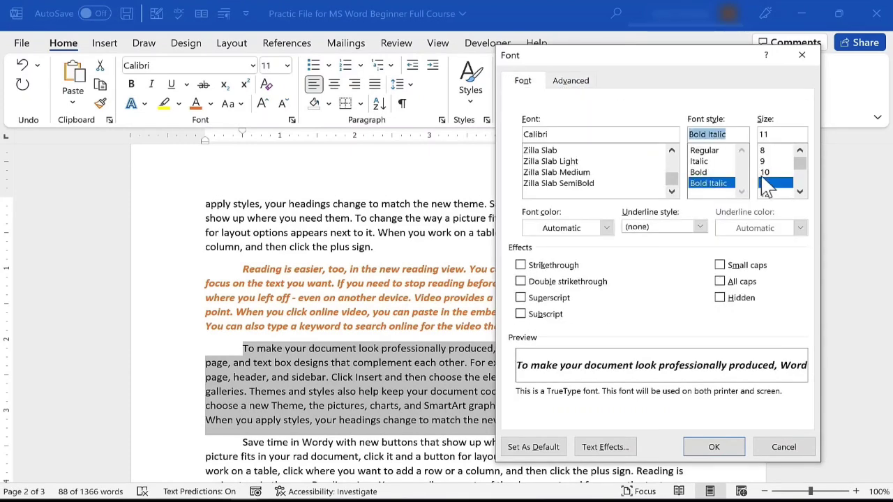
{"action": "left_click", "coordinate": [761, 161]}
{"action": "left_click", "coordinate": [570, 81]}
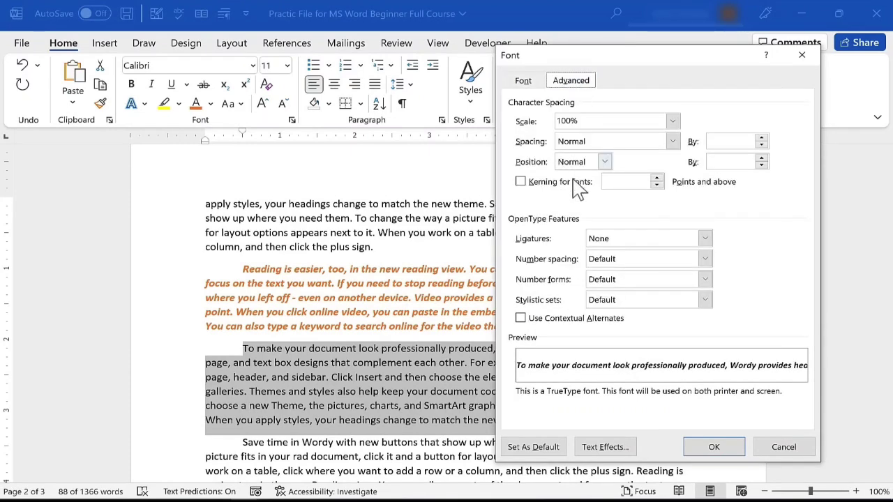
{"action": "left_click", "coordinate": [531, 82]}
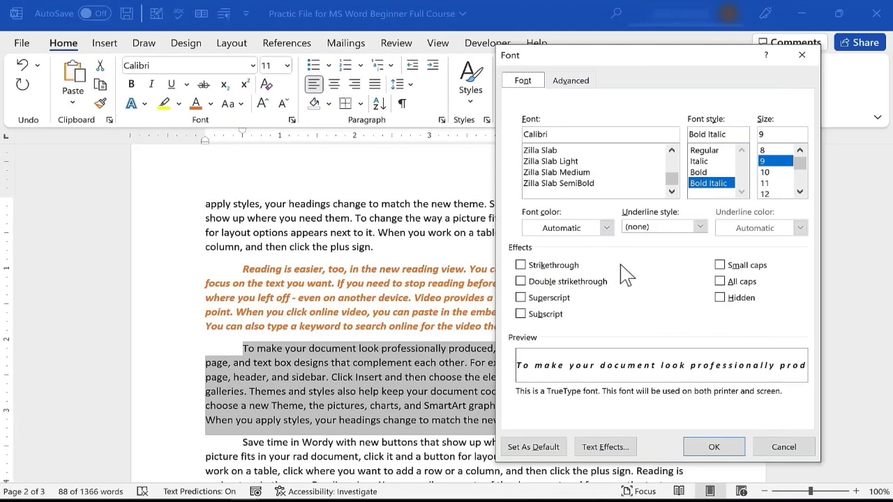
{"action": "left_click", "coordinate": [603, 281]}
{"action": "left_click", "coordinate": [713, 447]}
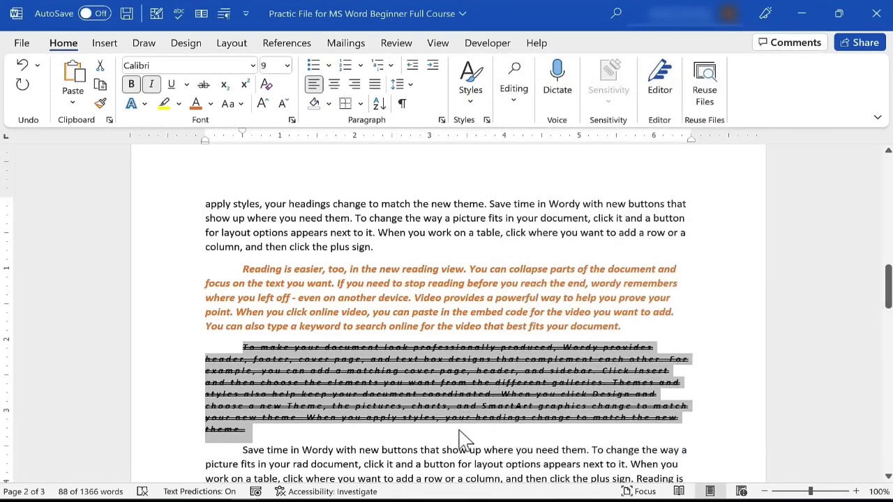
{"action": "left_click", "coordinate": [467, 434]}
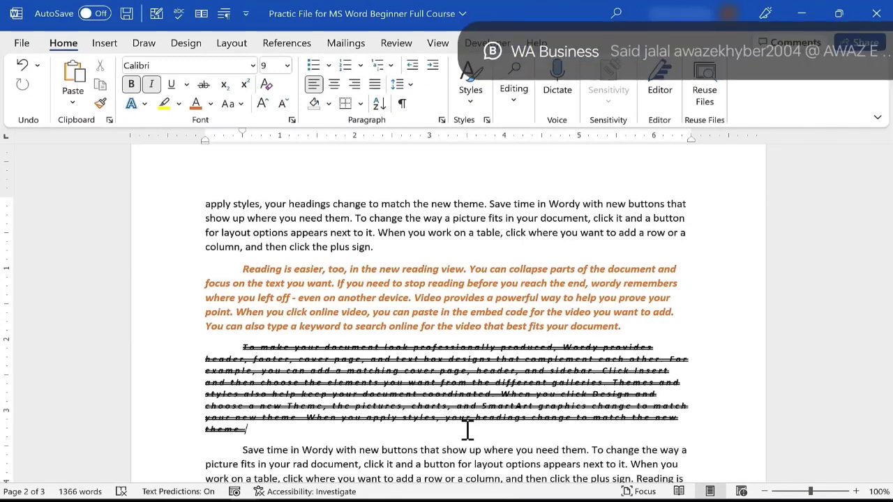
Step: Place the cursor in the "Technology Tips for Teachers" title, hide the ruler and show it again
{"action": "scroll", "coordinate": [596, 303], "scroll_direction": "up", "scroll_amount": 10}
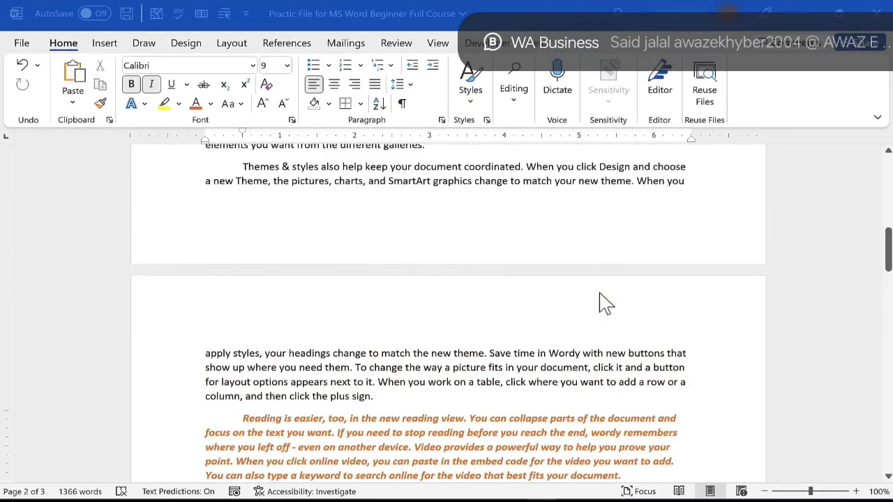
{"action": "scroll", "coordinate": [596, 303], "scroll_direction": "up", "scroll_amount": 5}
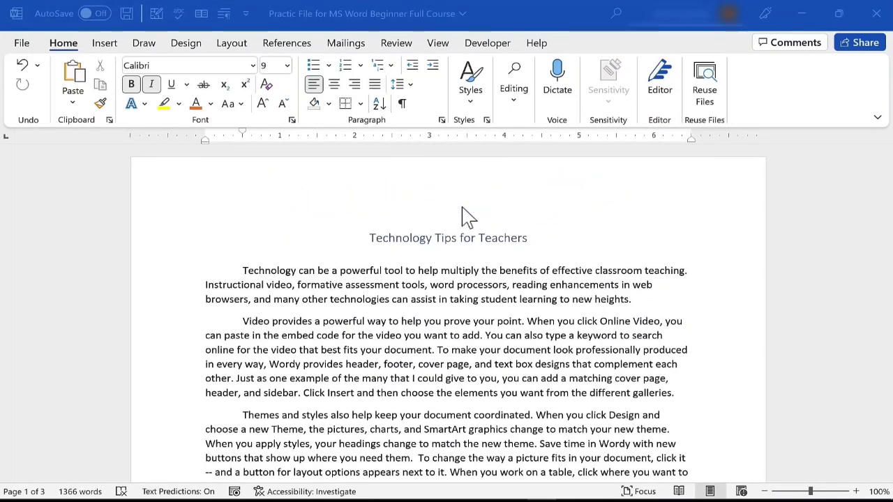
{"action": "left_click", "coordinate": [224, 145]}
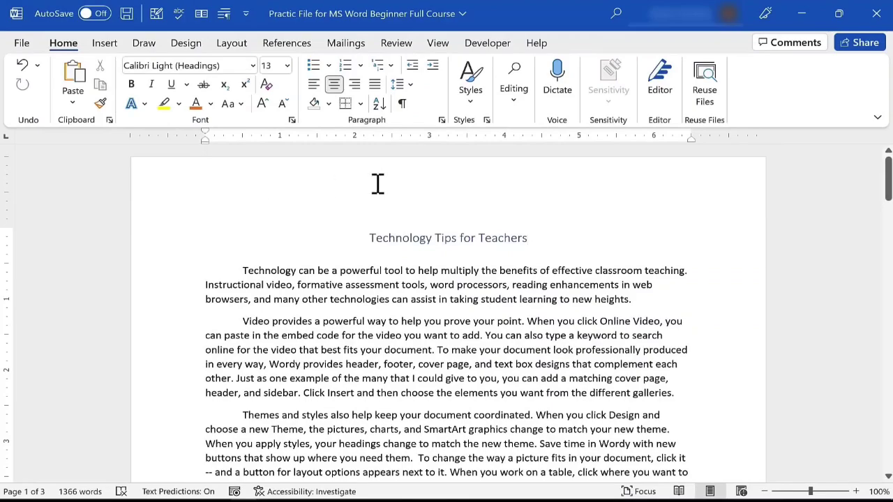
{"action": "left_click", "coordinate": [442, 46]}
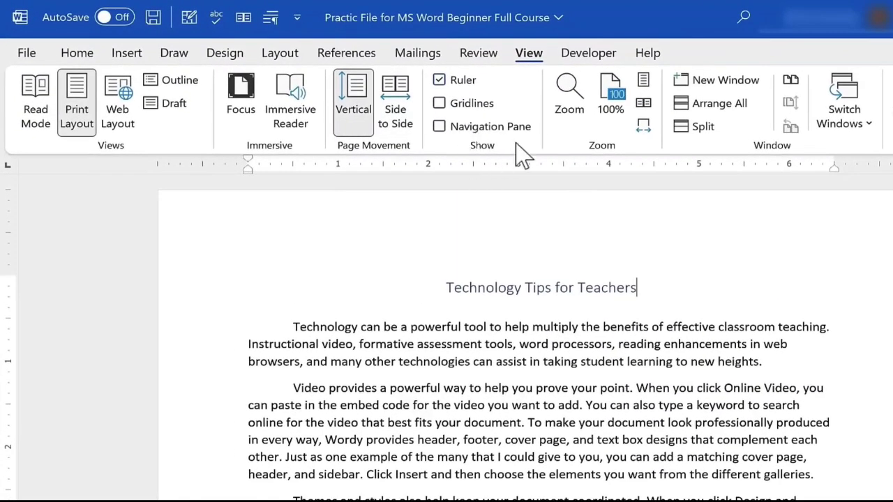
{"action": "left_click", "coordinate": [438, 81]}
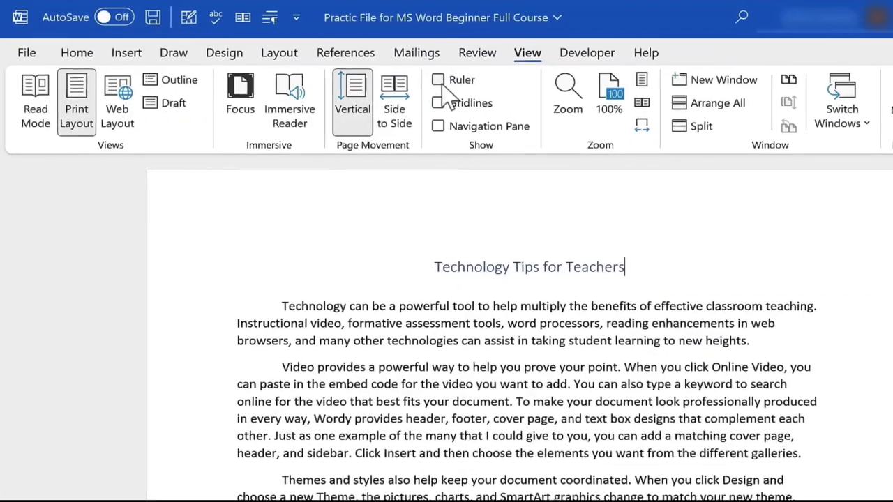
{"action": "left_click", "coordinate": [438, 81]}
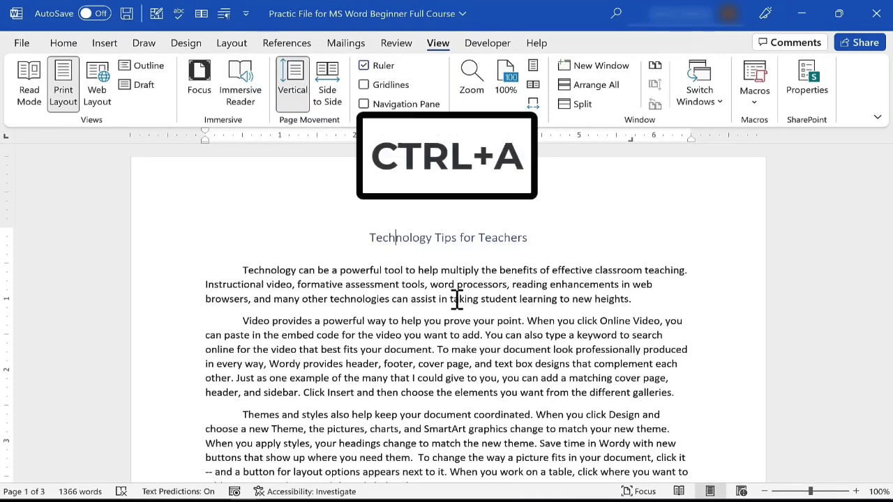
Step: Select the whole document, cycle through the tab stop types and set left tab stops at about 1.5 and 2.1 inches
{"action": "key", "text": "ctrl+a"}
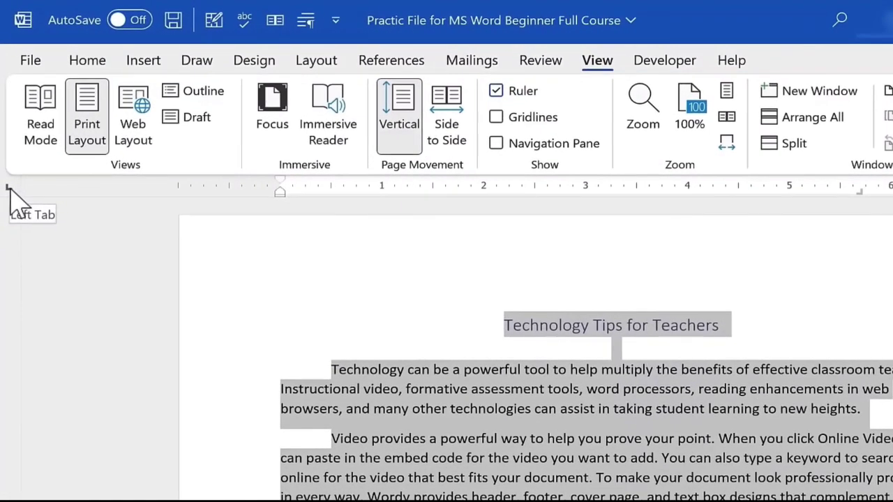
{"action": "left_click", "coordinate": [9, 189]}
{"action": "left_click", "coordinate": [9, 192]}
{"action": "left_click", "coordinate": [9, 189]}
{"action": "left_click", "coordinate": [10, 188]}
{"action": "left_click", "coordinate": [10, 189]}
{"action": "left_click", "coordinate": [10, 189]}
{"action": "left_click", "coordinate": [495, 189]}
{"action": "left_click", "coordinate": [523, 189]}
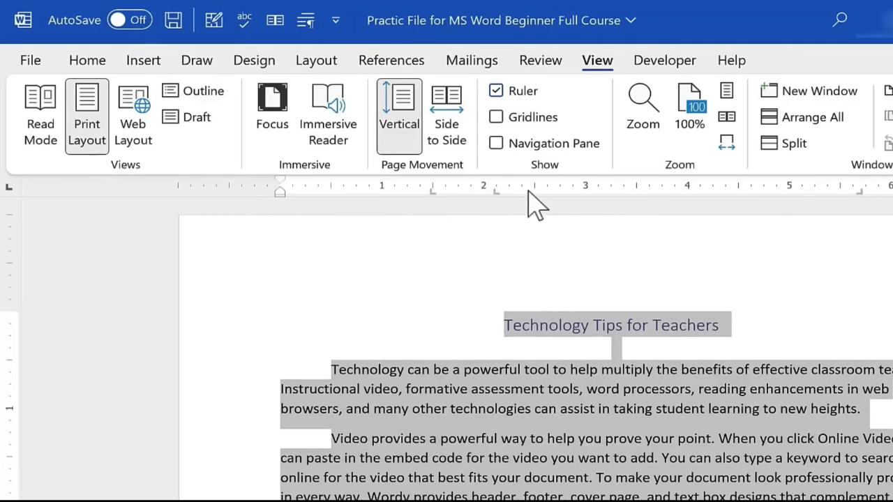
{"action": "left_click_drag", "start_coordinate": [521, 193], "coordinate": [528, 194]}
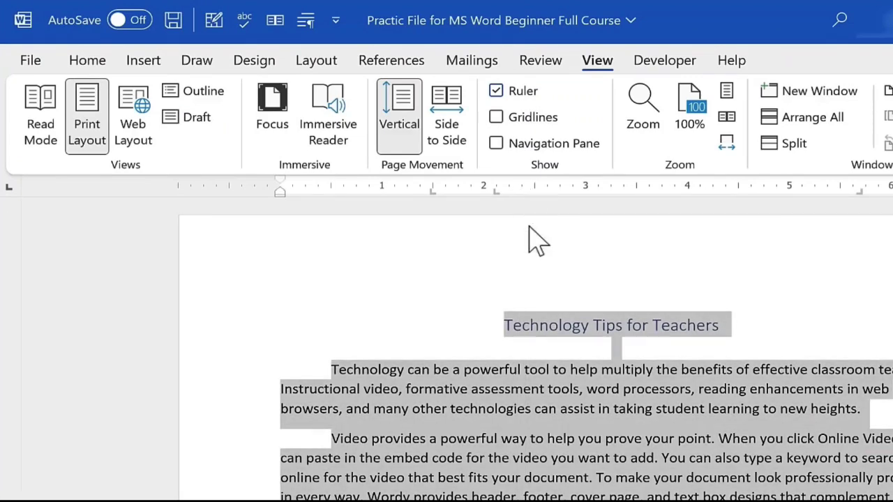
Step: Add a center tab stop at about 3.25 inches and right tab stops at about 5.1 and 5.3 inches, and deselect the text
{"action": "left_click", "coordinate": [8, 187]}
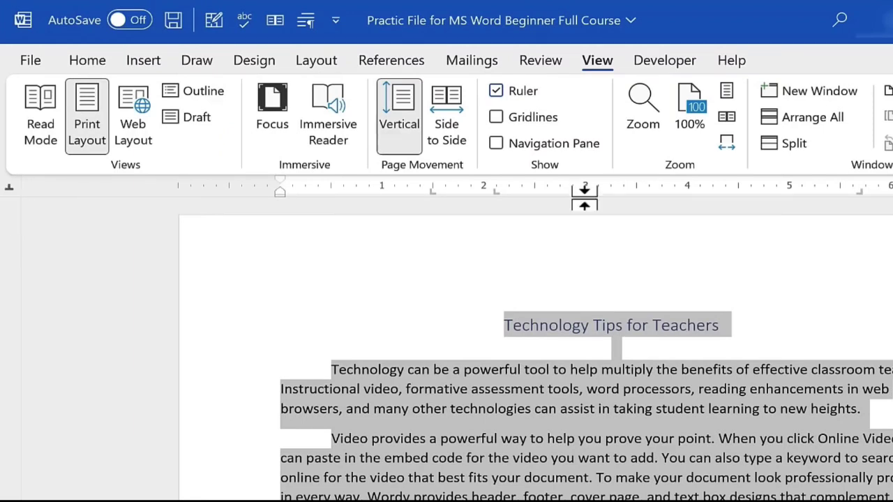
{"action": "left_click", "coordinate": [610, 188]}
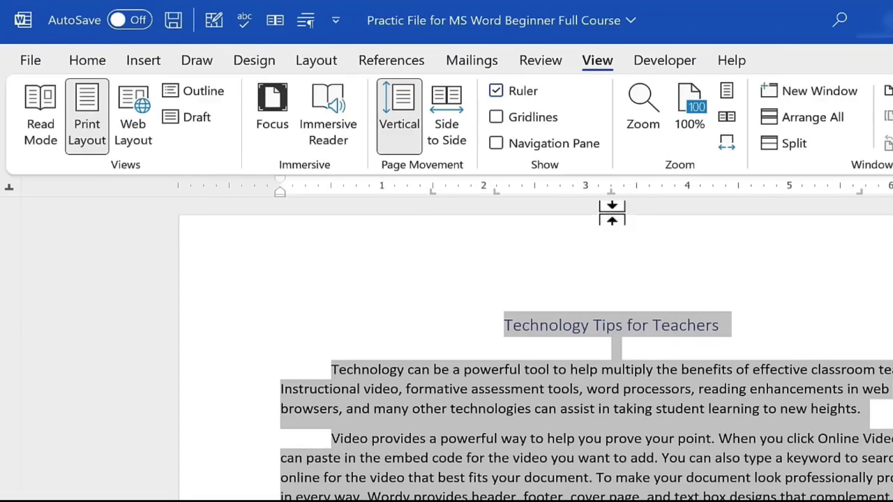
{"action": "left_click", "coordinate": [10, 189]}
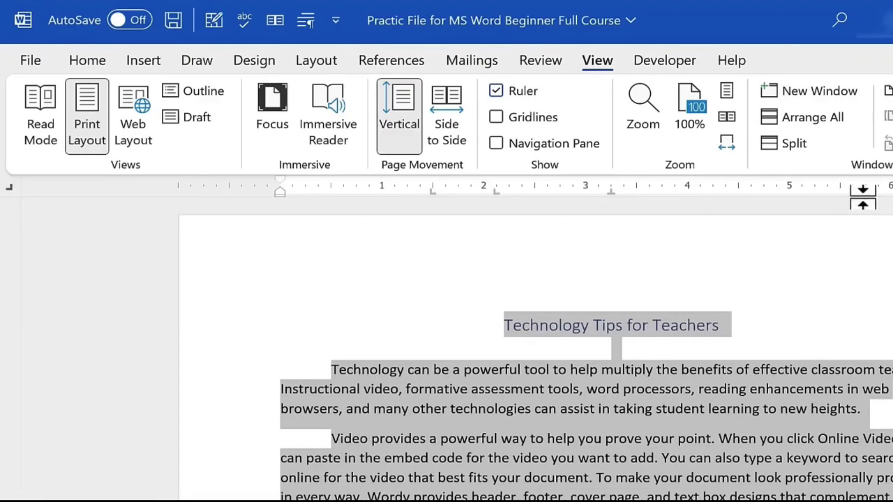
{"action": "left_click", "coordinate": [821, 190]}
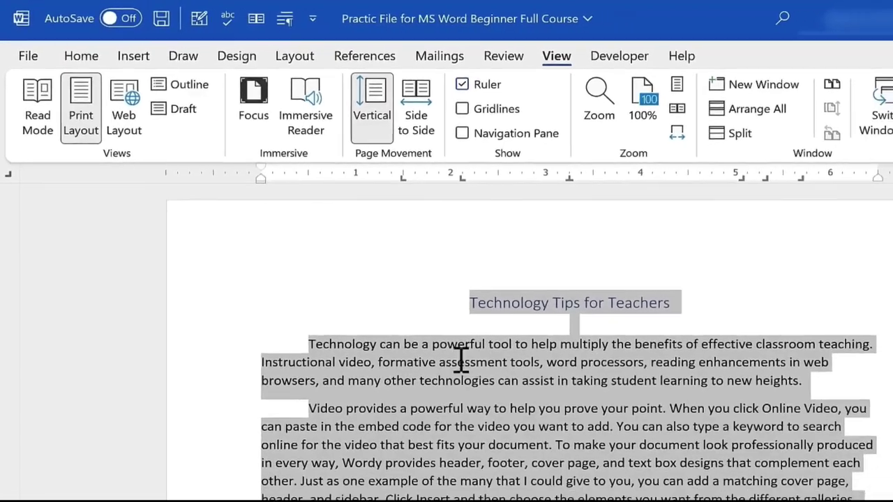
{"action": "left_click", "coordinate": [448, 375]}
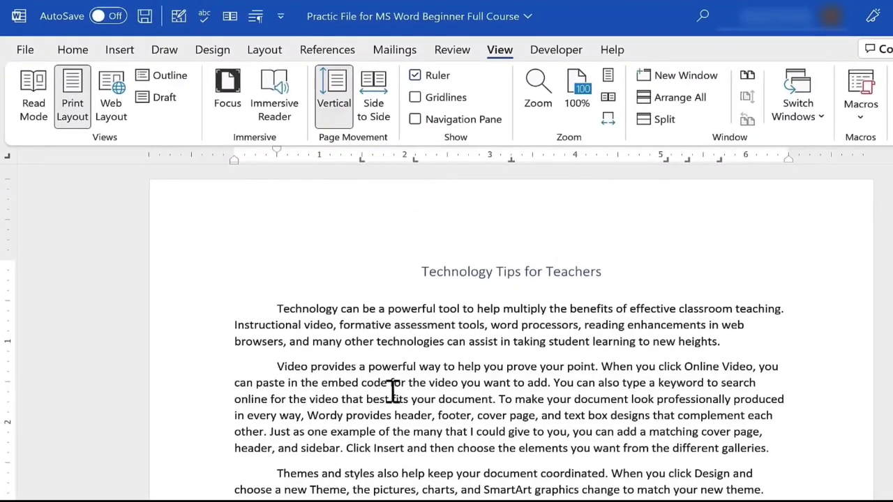
Step: Try out the tab stops by inserting tabs before "Video provides" in the second paragraph, and delete the added tabs
{"action": "left_click", "coordinate": [286, 341]}
{"action": "key", "text": "Tab"}
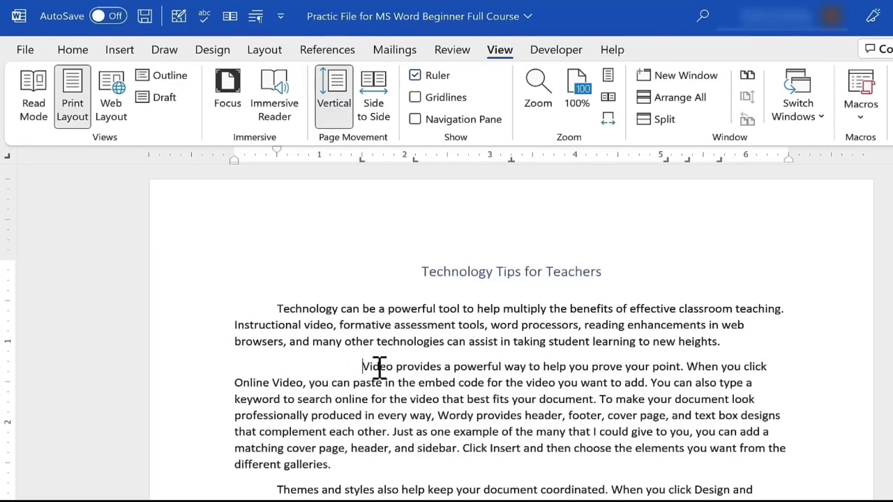
{"action": "key", "text": "Tab"}
{"action": "key", "text": "Tab"}
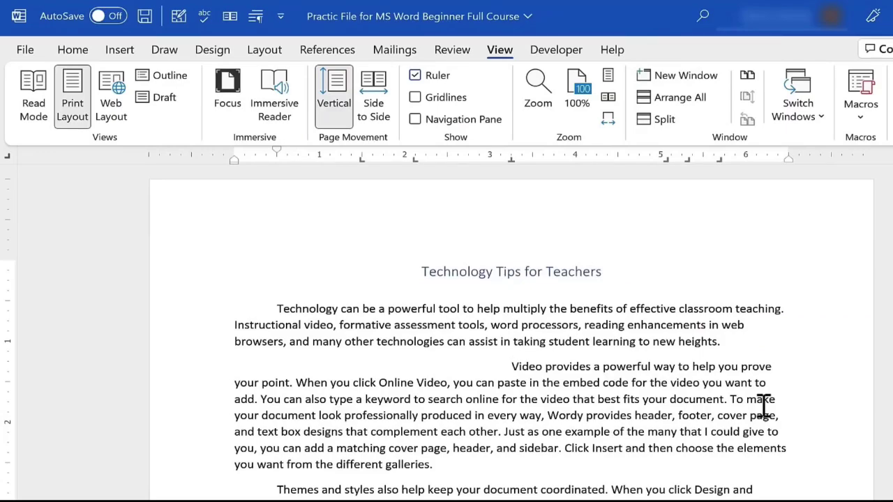
{"action": "key", "text": "BackSpace"}
{"action": "key", "text": "BackSpace"}
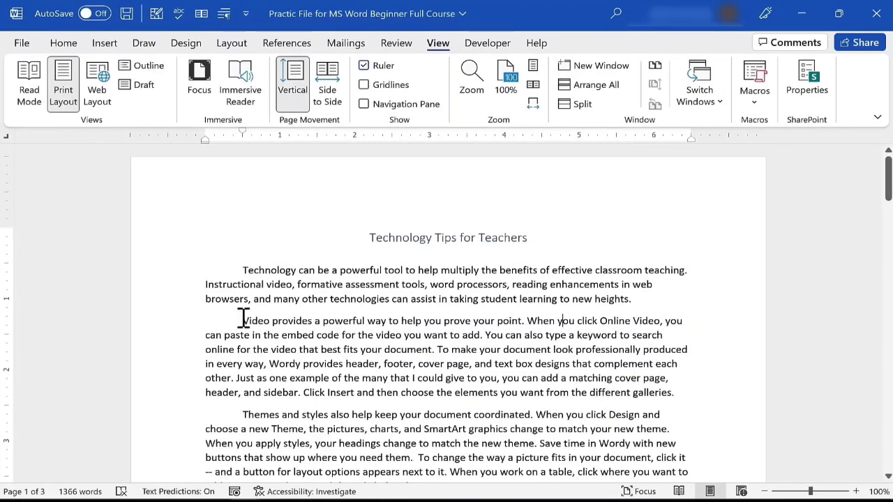
Step: Select the "Video provides" paragraph, try center and right alignment before restoring left, and increase and decrease its indent once
{"action": "left_click_drag", "start_coordinate": [244, 321], "coordinate": [732, 401]}
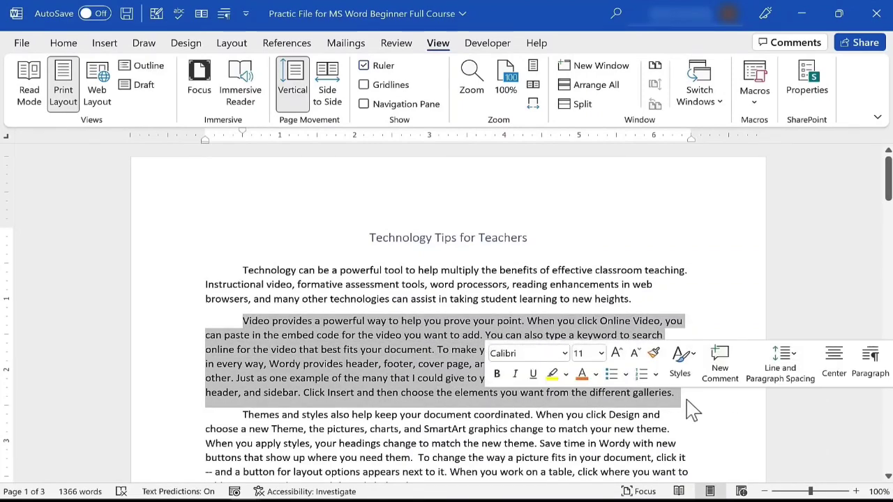
{"action": "left_click", "coordinate": [64, 43]}
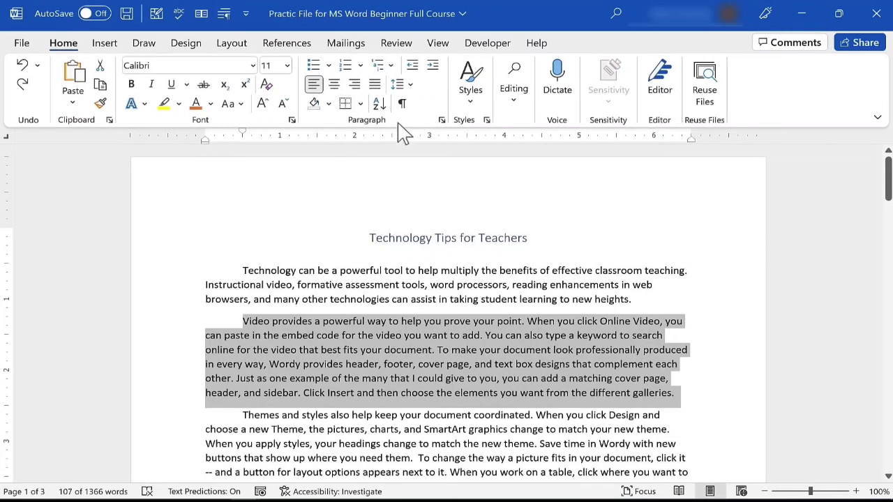
{"action": "left_click", "coordinate": [335, 85]}
{"action": "left_click", "coordinate": [354, 84]}
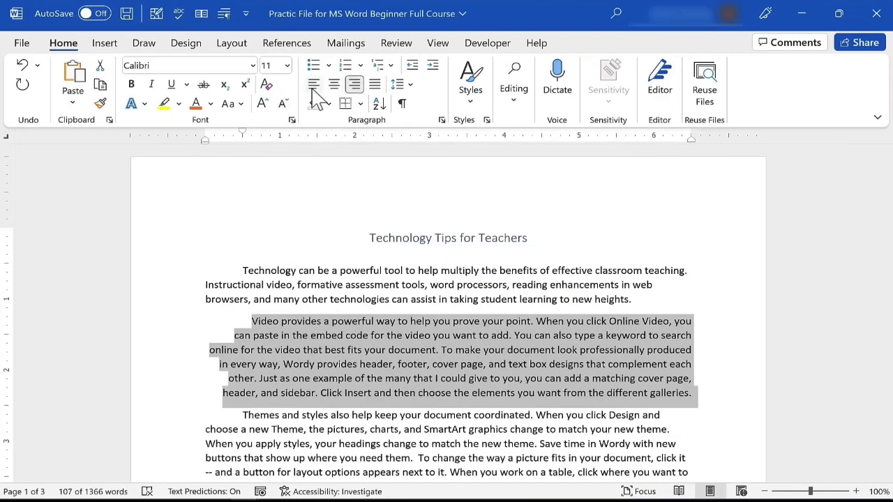
{"action": "left_click", "coordinate": [314, 85]}
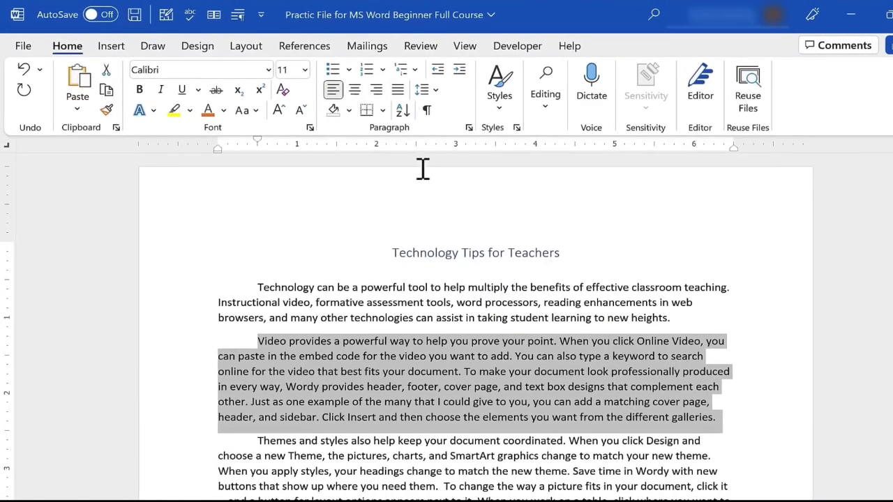
{"action": "left_click", "coordinate": [460, 69]}
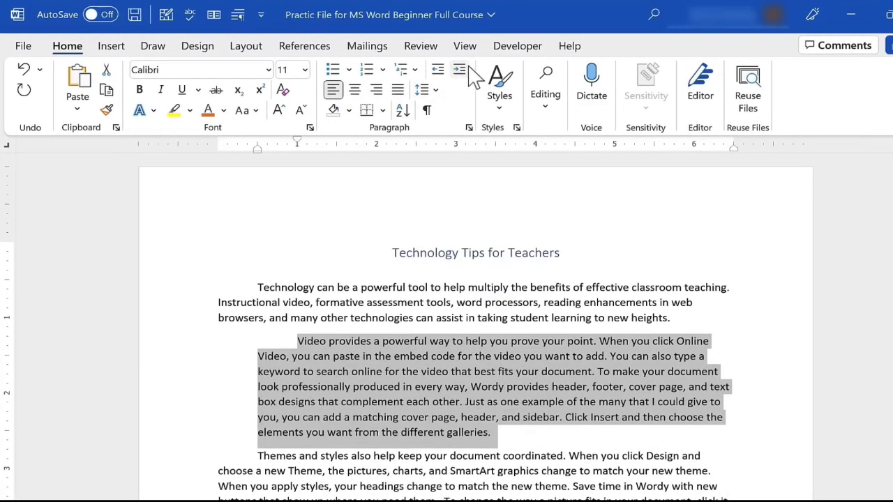
{"action": "left_click", "coordinate": [438, 69]}
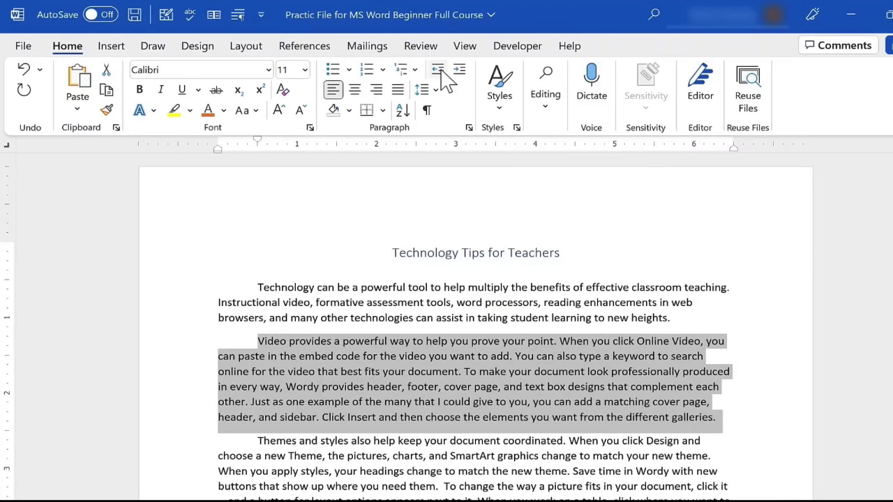
Step: Put outside borders around the "Video provides" paragraph and undo them
{"action": "left_click", "coordinate": [384, 113]}
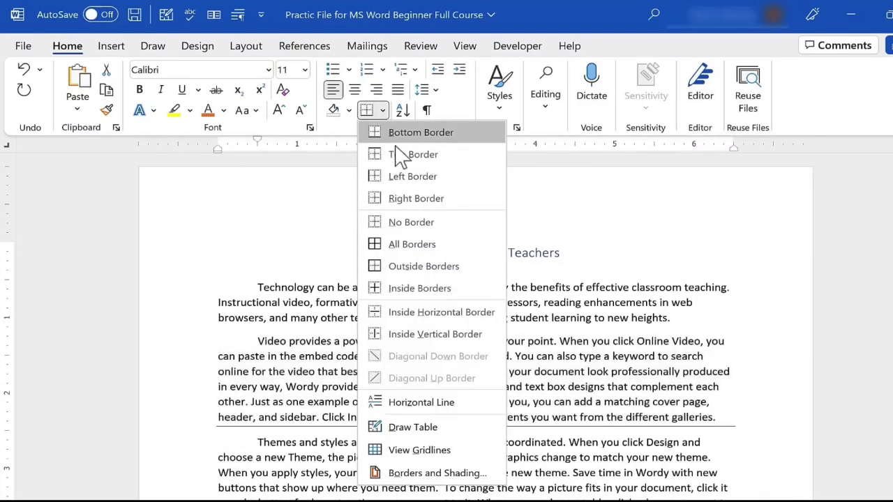
{"action": "left_click", "coordinate": [418, 271]}
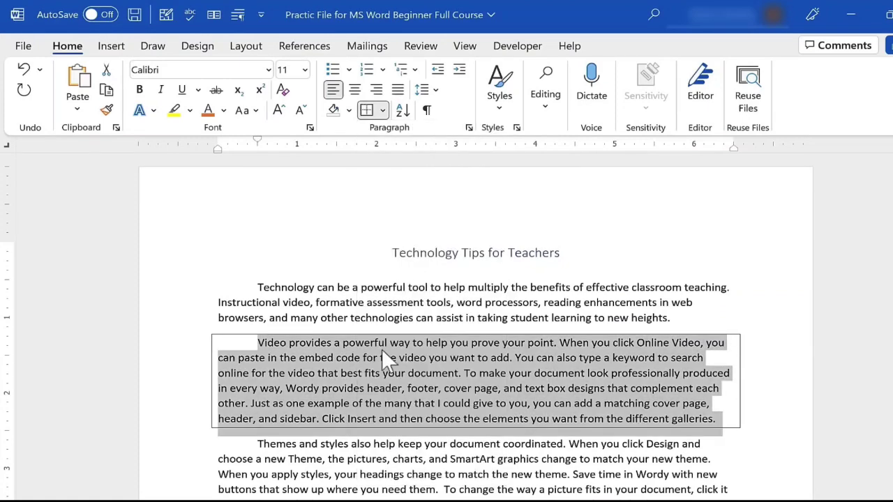
{"action": "left_click", "coordinate": [735, 421]}
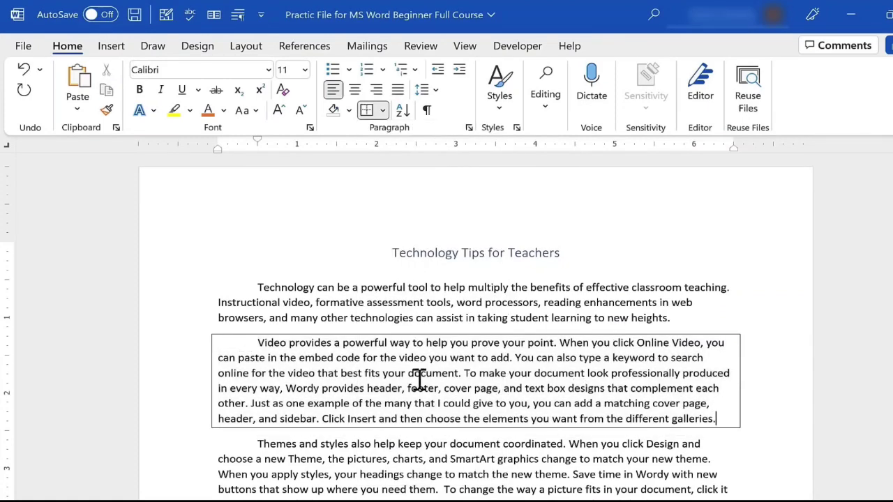
{"action": "key", "text": "ctrl+z"}
Step: Shade the "Video provides" paragraph with the lightest blue theme color and undo the shading
{"action": "left_click", "coordinate": [349, 109]}
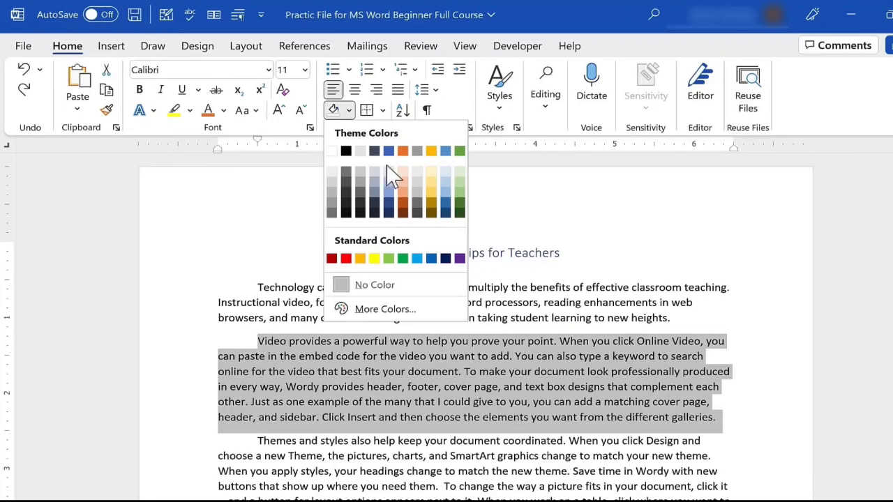
{"action": "left_click", "coordinate": [389, 172]}
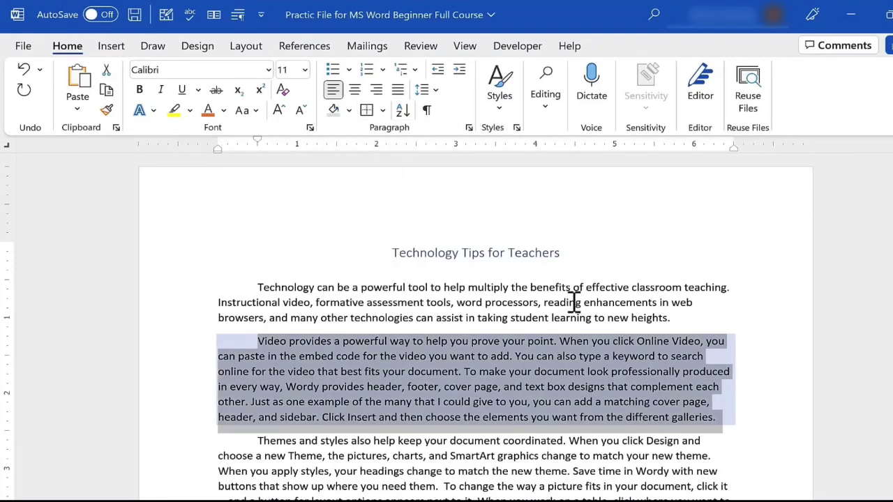
{"action": "left_click", "coordinate": [736, 300]}
{"action": "key", "text": "ctrl+z"}
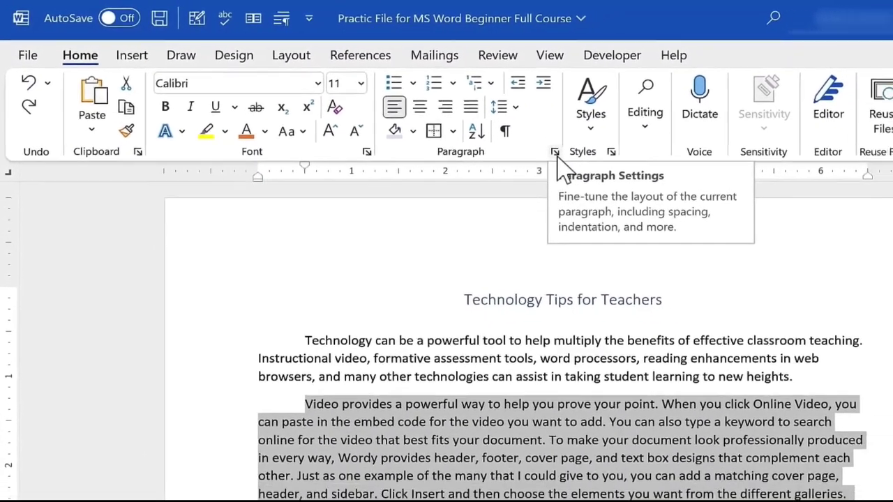
Step: Set the line spacing of the "Video provides" paragraph to Double in the paragraph settings and deselect the text
{"action": "left_click", "coordinate": [589, 162]}
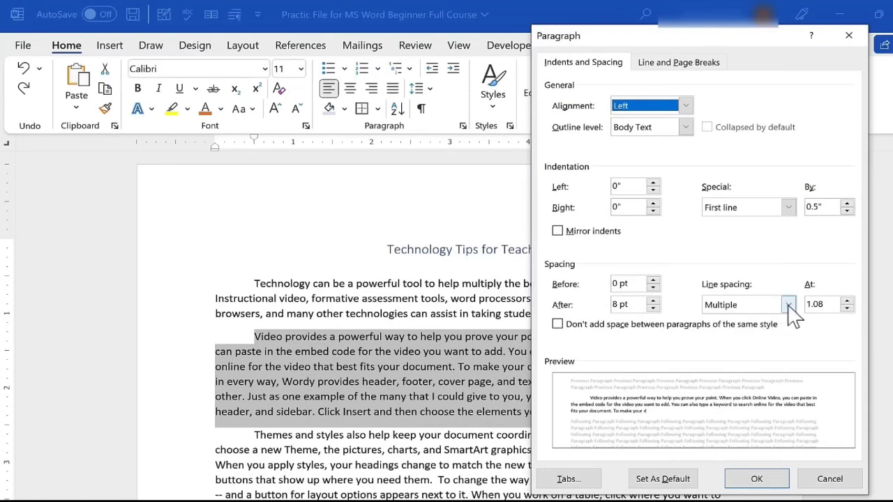
{"action": "left_click", "coordinate": [788, 304]}
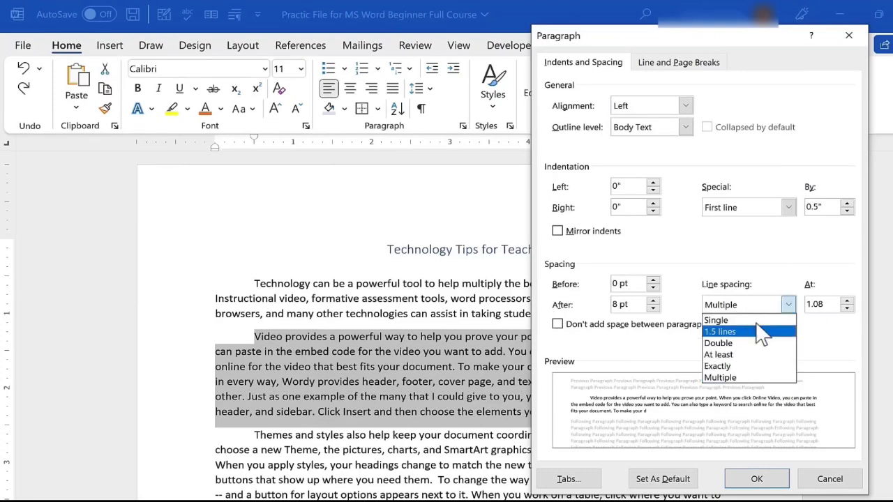
{"action": "left_click", "coordinate": [747, 342]}
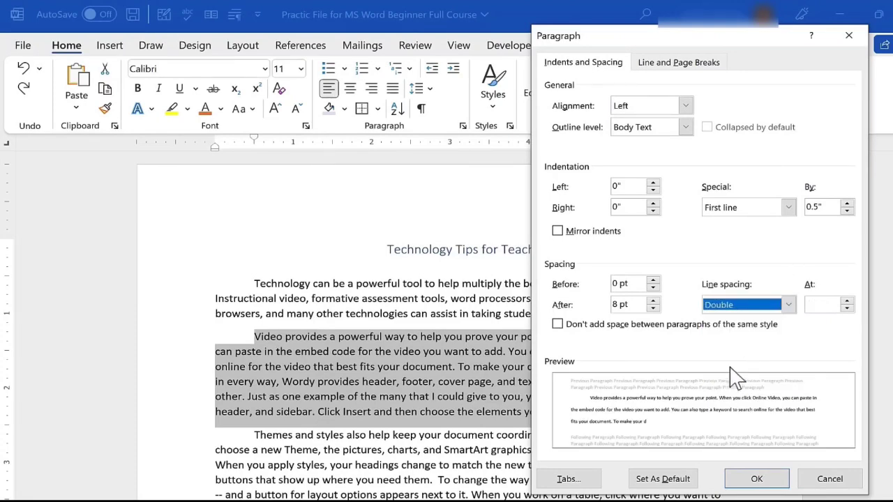
{"action": "left_click", "coordinate": [756, 479]}
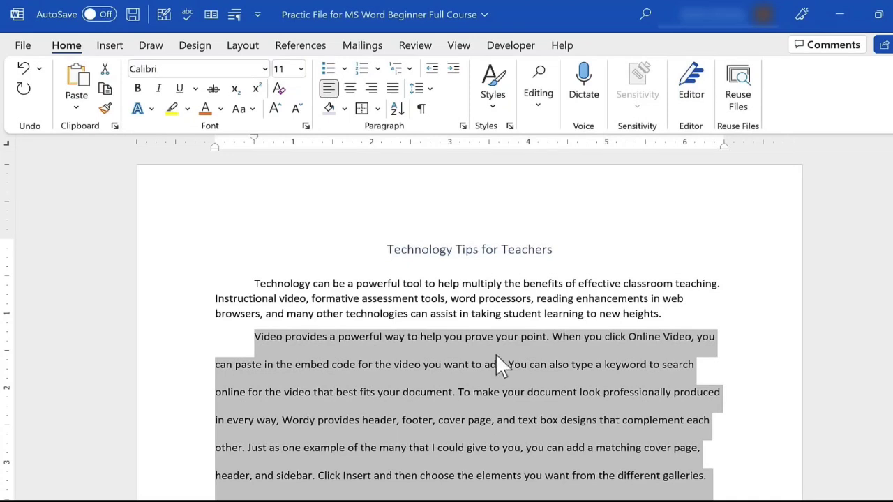
{"action": "left_click", "coordinate": [457, 311]}
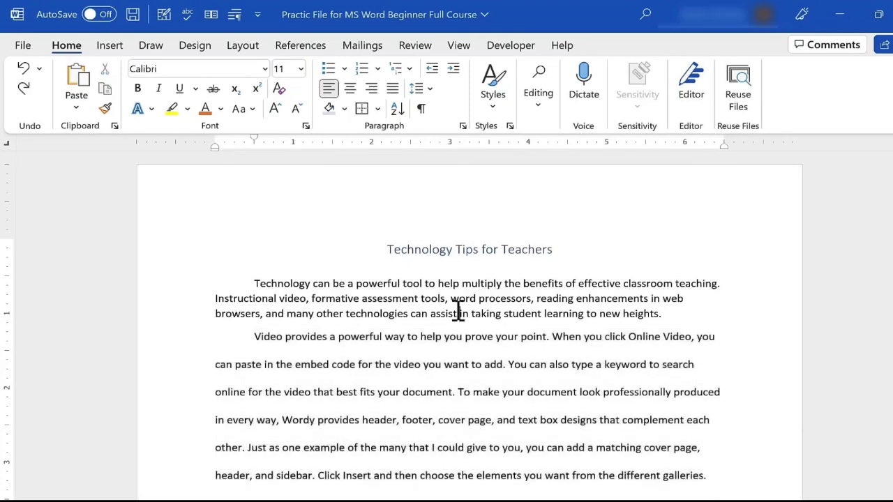
Step: Select the whole document and set its line spacing to Double
{"action": "key", "text": "ctrl+a"}
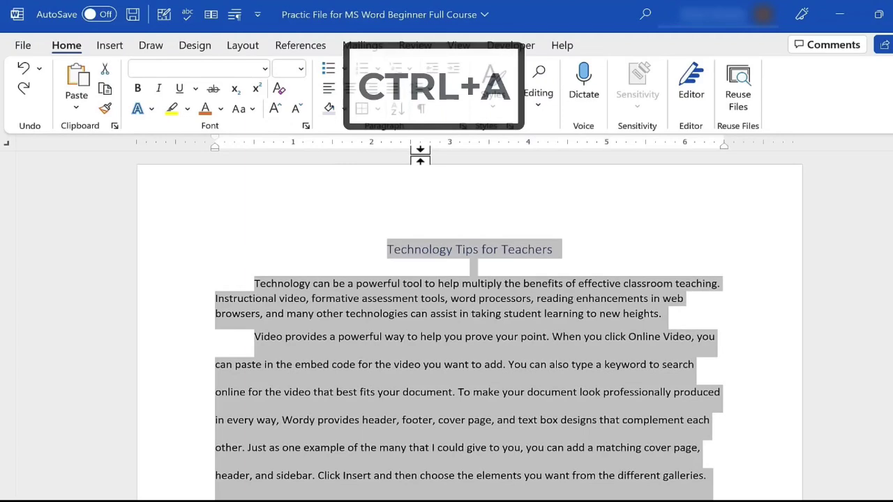
{"action": "left_click", "coordinate": [462, 125]}
{"action": "left_click", "coordinate": [780, 305]}
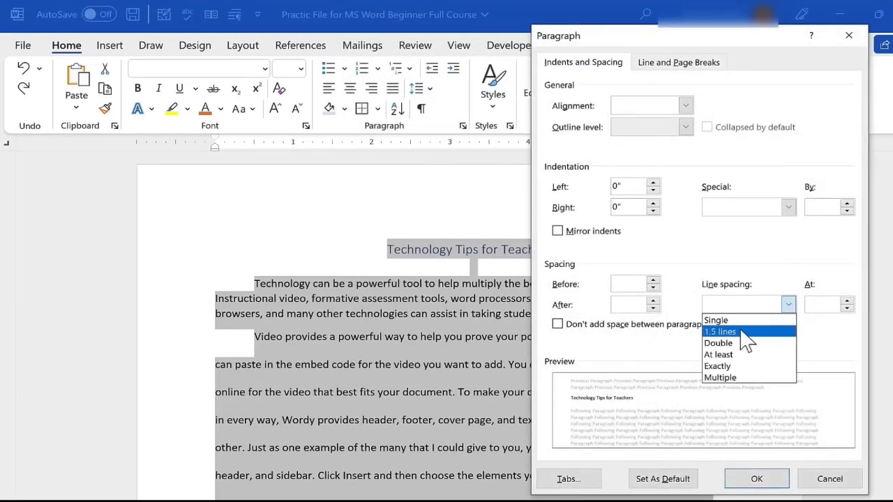
{"action": "left_click", "coordinate": [747, 342]}
{"action": "left_click", "coordinate": [757, 478]}
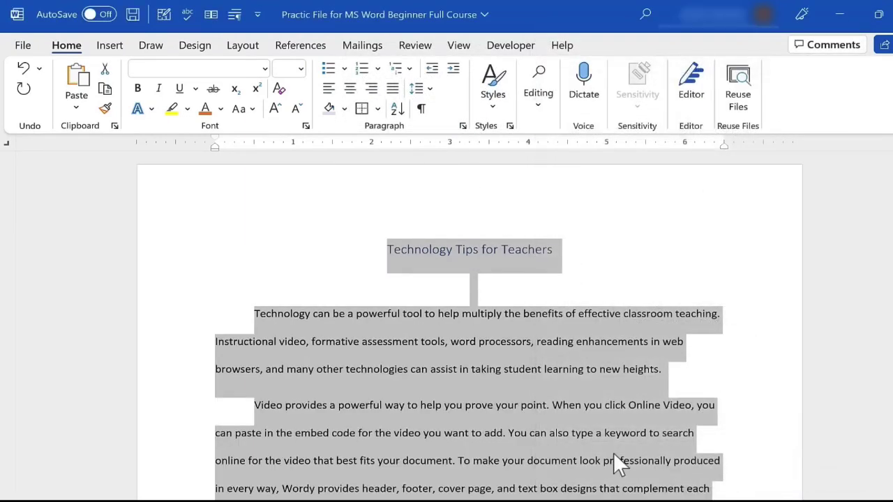
{"action": "scroll", "coordinate": [610, 440], "scroll_direction": "down", "scroll_amount": 10}
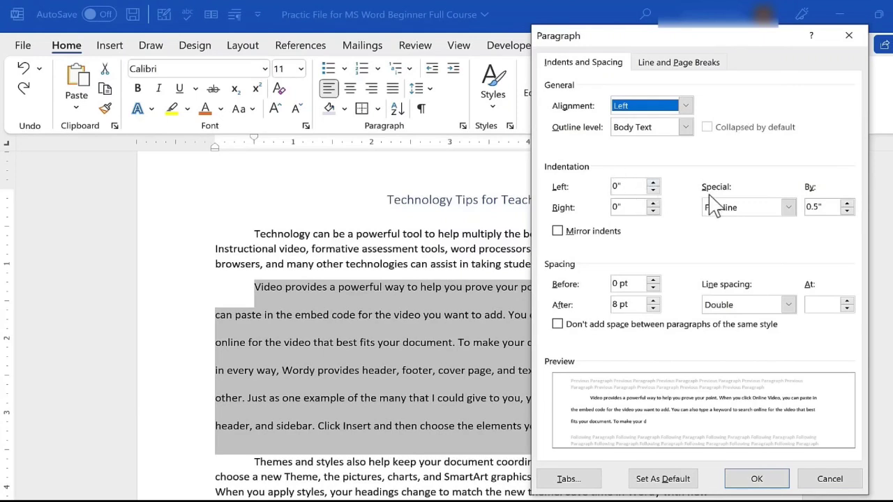
Step: Try a first-line indent of 0.4" for the "Video provides" paragraph and set it back to 0.5"
{"action": "left_click", "coordinate": [847, 210]}
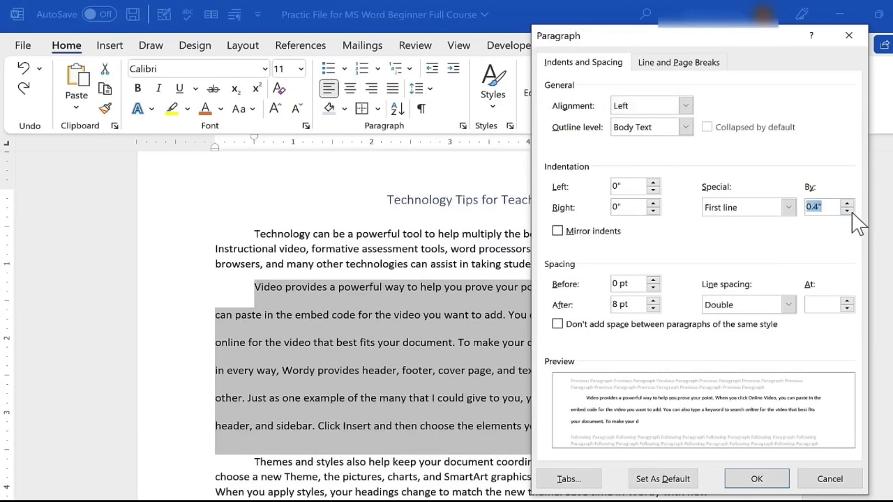
{"action": "left_click", "coordinate": [846, 203]}
{"action": "left_click", "coordinate": [847, 203]}
{"action": "key", "text": "shift+Tab"}
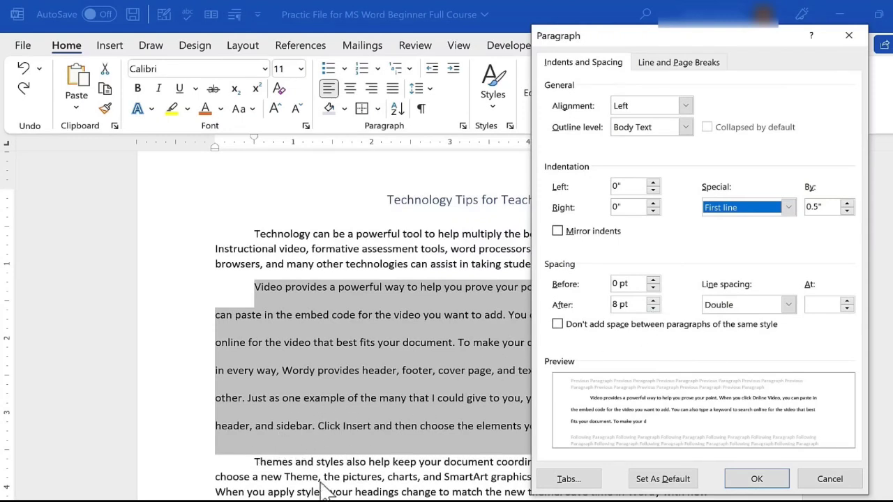
Step: Set the spacing after the "Video provides" paragraph to 6 pt, apply it and reopen the paragraph settings
{"action": "left_click", "coordinate": [652, 308]}
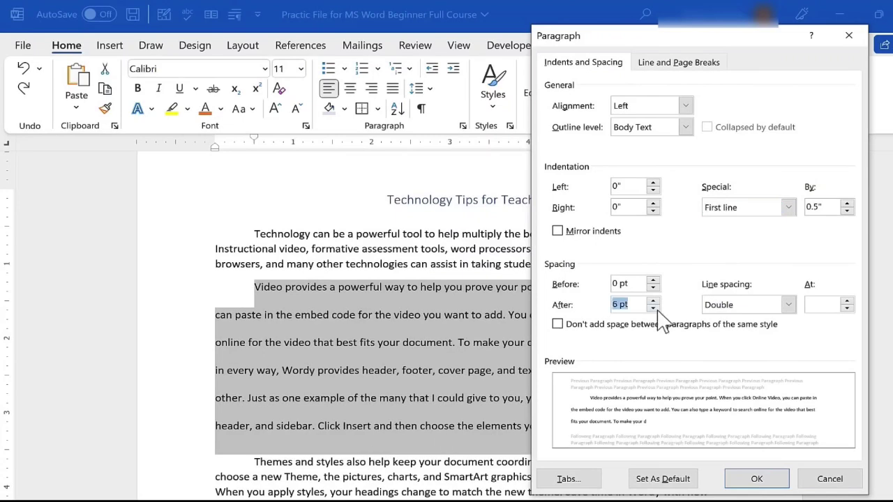
{"action": "left_click", "coordinate": [652, 308]}
{"action": "left_click", "coordinate": [653, 309]}
{"action": "left_click", "coordinate": [654, 303]}
{"action": "left_click", "coordinate": [756, 478]}
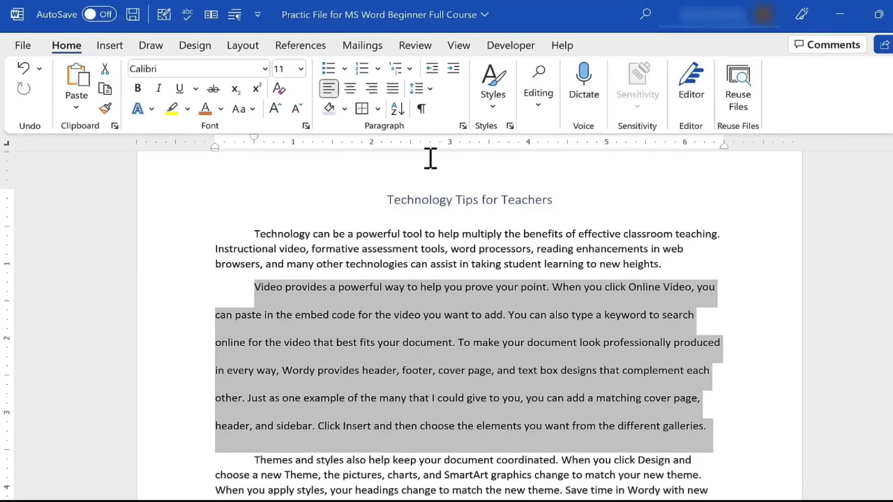
{"action": "left_click", "coordinate": [462, 126]}
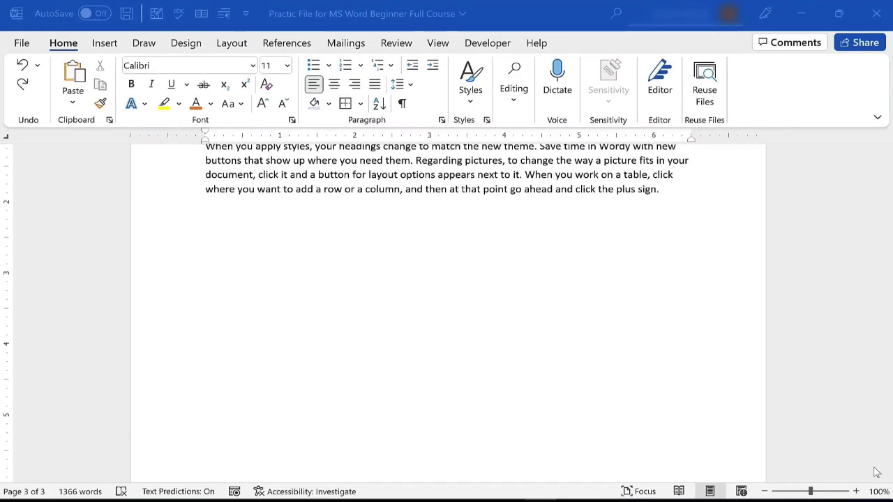
Step: Place the text cursor on the blank line below the last paragraph of the document
{"action": "scroll", "coordinate": [400, 340], "scroll_direction": "up", "scroll_amount": 8}
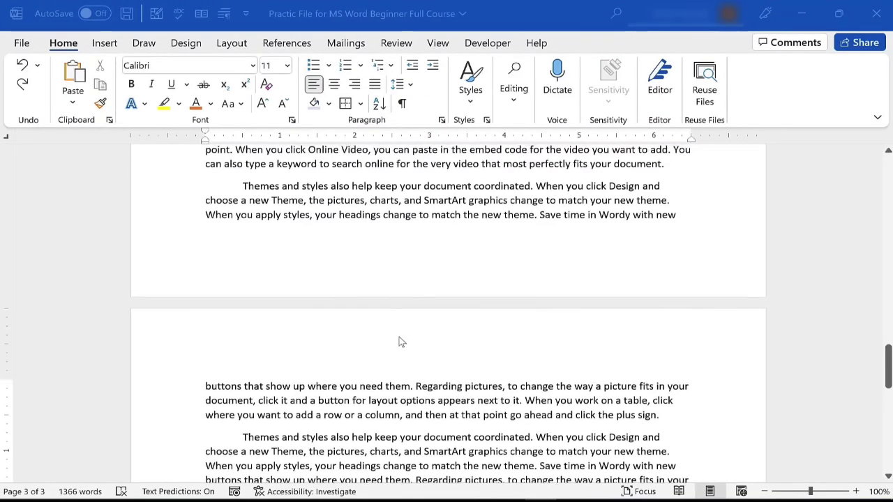
{"action": "scroll", "coordinate": [399, 338], "scroll_direction": "down", "scroll_amount": 8}
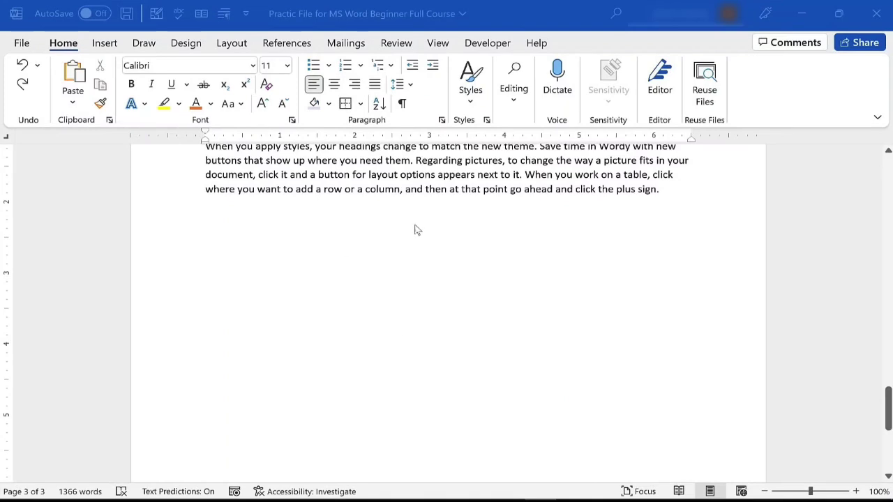
{"action": "left_click", "coordinate": [362, 247]}
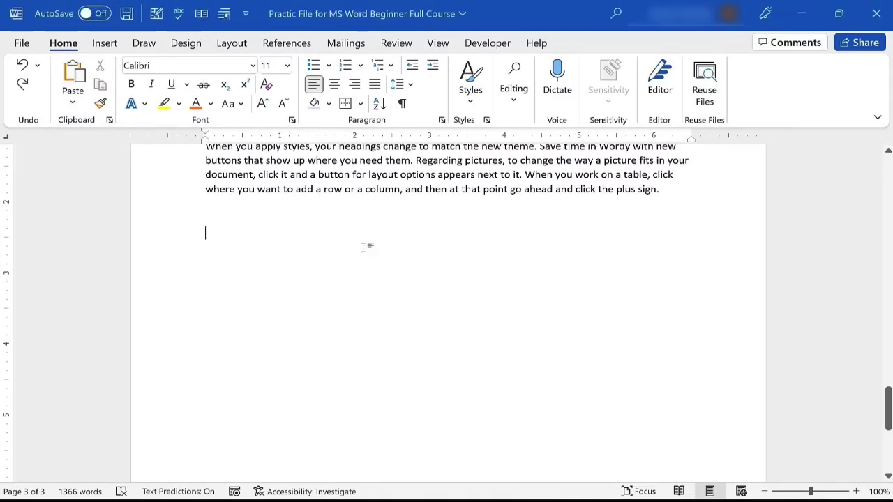
Step: Browse the built-in quick tables, insert the Calendar 2 table below the last paragraph, and undo the insertion
{"action": "left_click", "coordinate": [110, 44]}
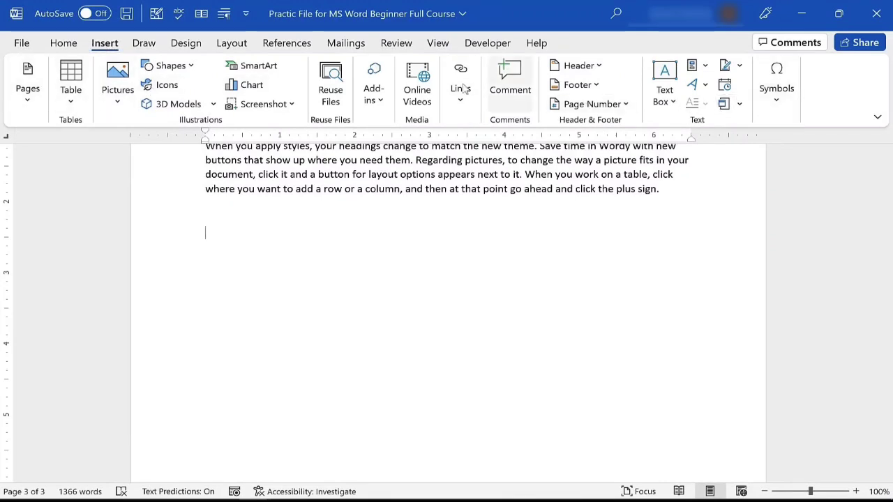
{"action": "left_click", "coordinate": [70, 93]}
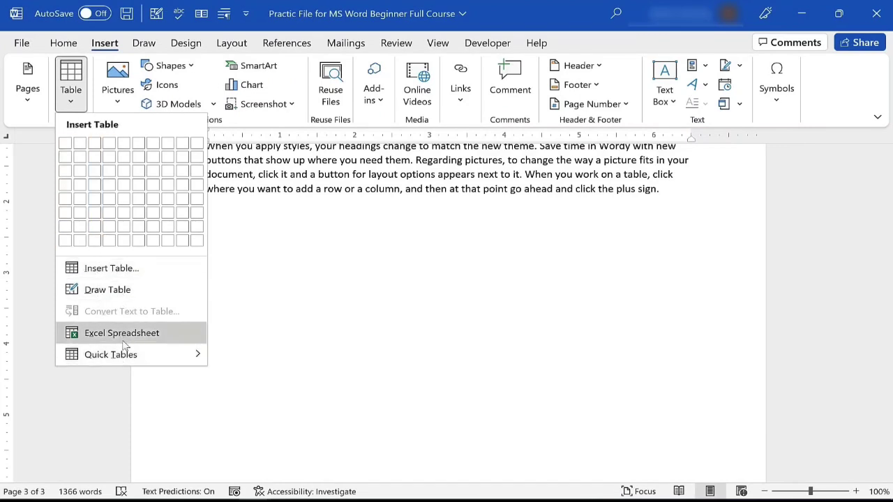
{"action": "mouse_move", "coordinate": [137, 353]}
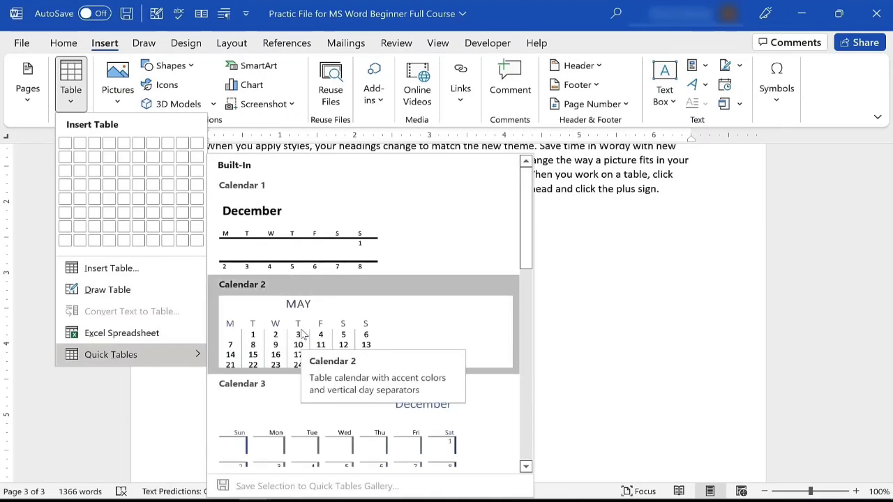
{"action": "scroll", "coordinate": [295, 333], "scroll_direction": "down", "scroll_amount": 10}
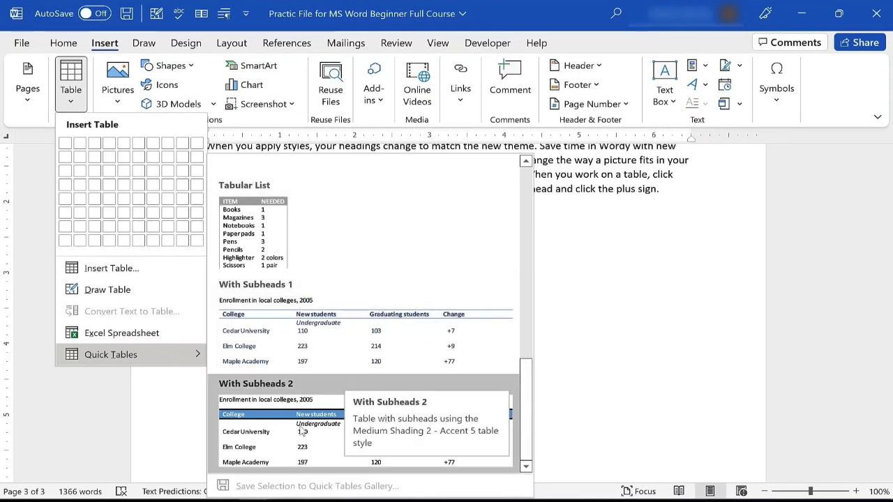
{"action": "left_click_drag", "start_coordinate": [528, 396], "coordinate": [470, 159]}
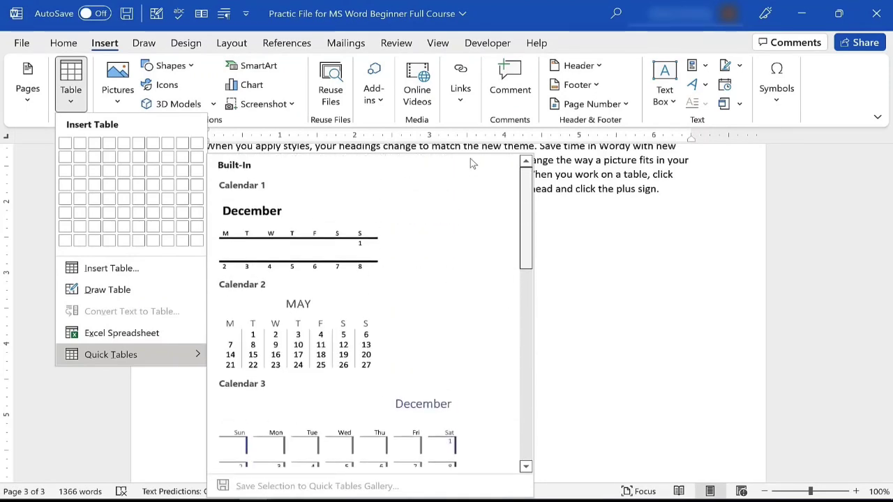
{"action": "left_click", "coordinate": [305, 351]}
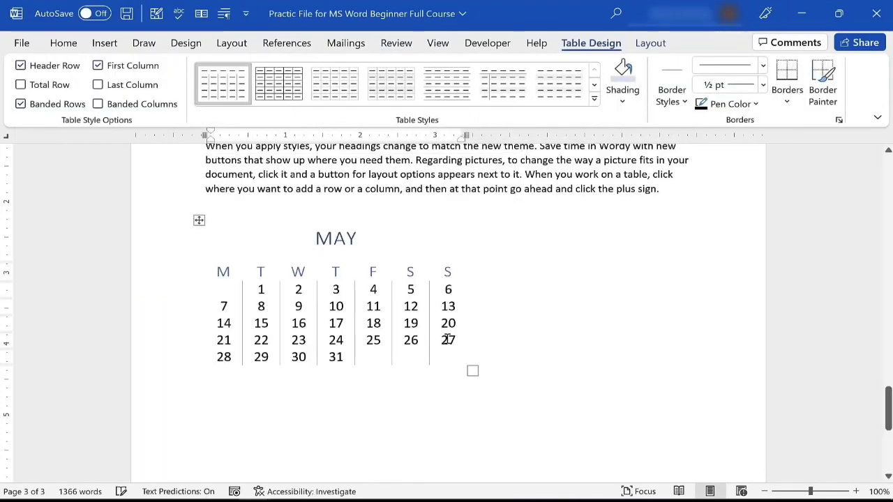
{"action": "key", "text": "ctrl+z"}
Step: Try inserting a table with 5 columns and 2 rows through the table size settings and undo it
{"action": "left_click", "coordinate": [102, 45]}
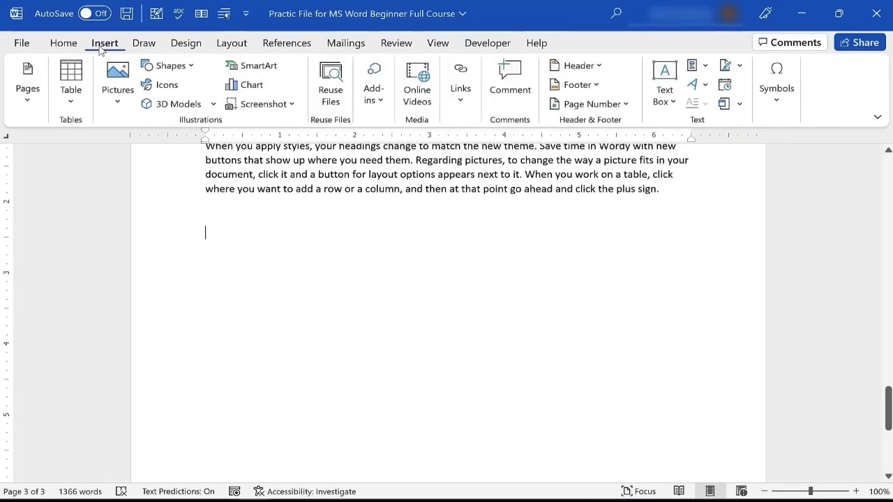
{"action": "left_click", "coordinate": [70, 87]}
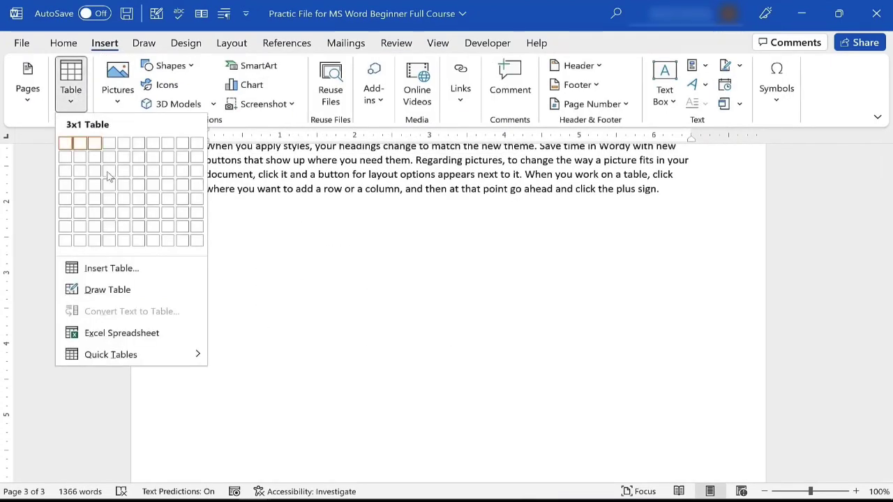
{"action": "left_click", "coordinate": [112, 270]}
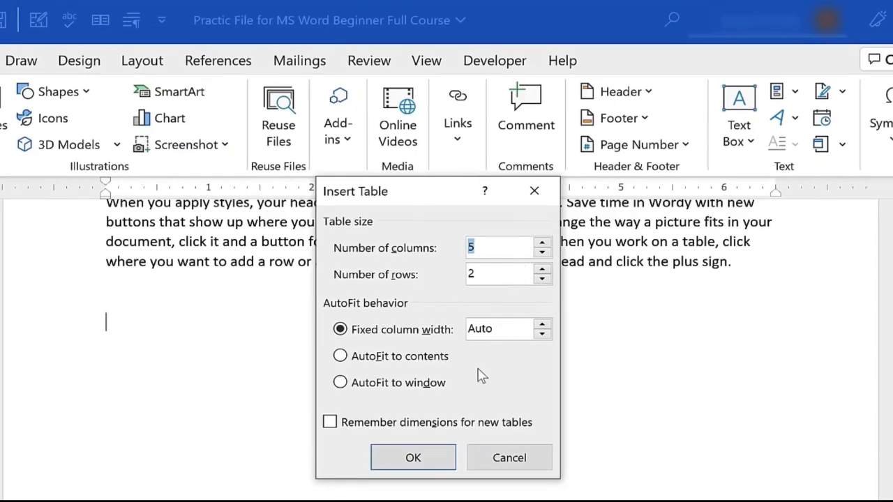
{"action": "left_click", "coordinate": [418, 458]}
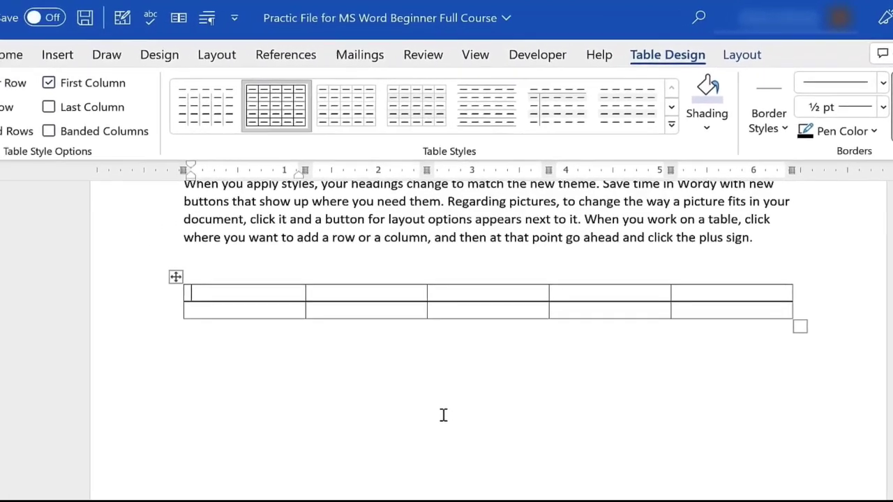
{"action": "key", "text": "ctrl+z"}
Step: Insert a table with three columns and four rows below the last paragraph
{"action": "left_click", "coordinate": [57, 54]}
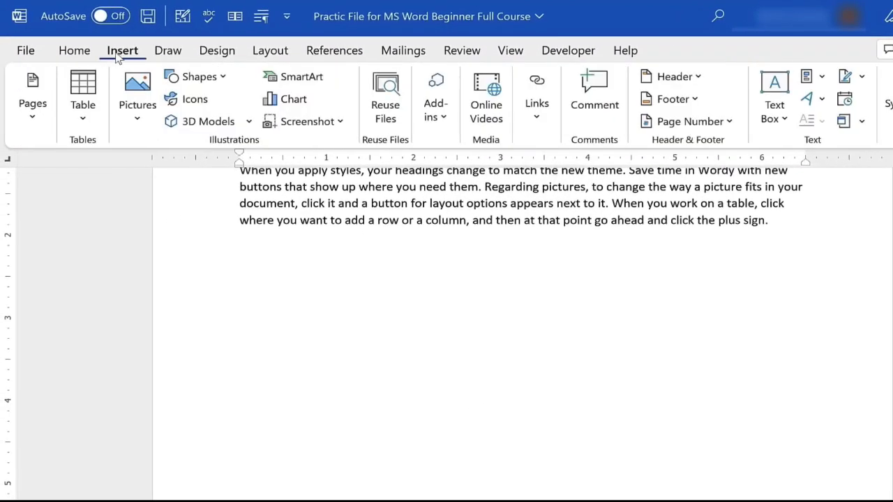
{"action": "left_click", "coordinate": [70, 122]}
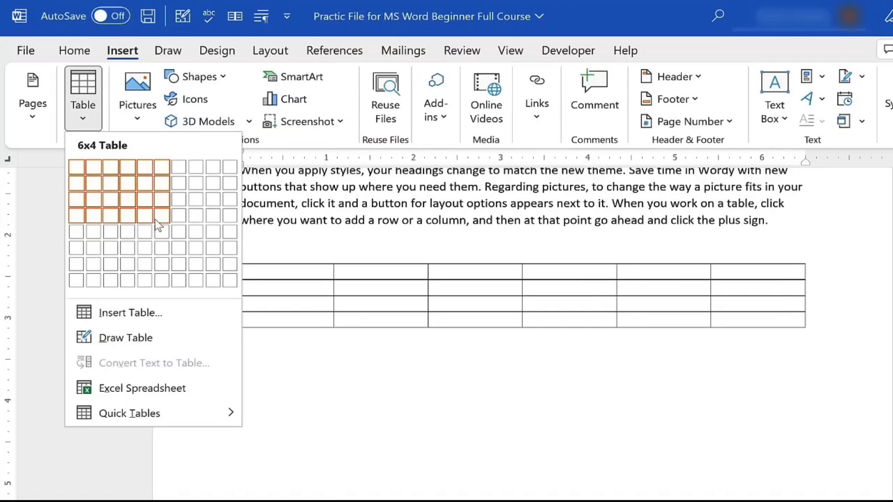
{"action": "left_click", "coordinate": [116, 219]}
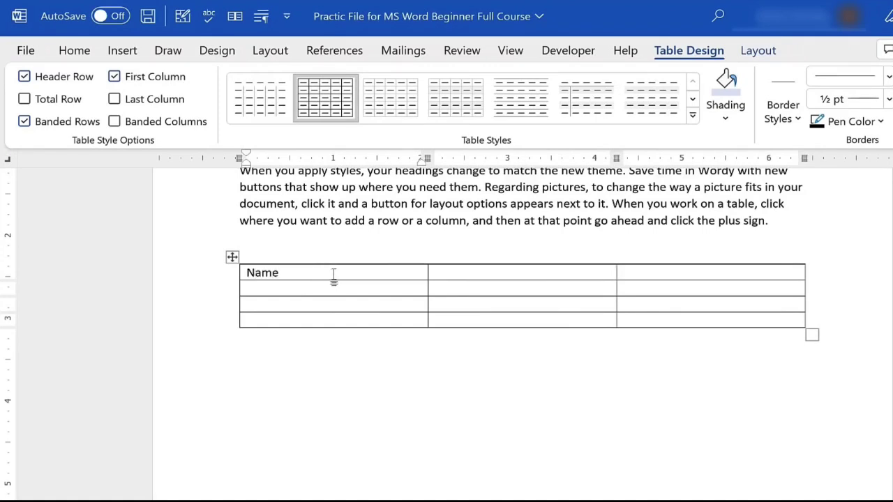
Step: Fill the table's header row with Name, Address and Phone Number
{"action": "key", "text": "Tab"}
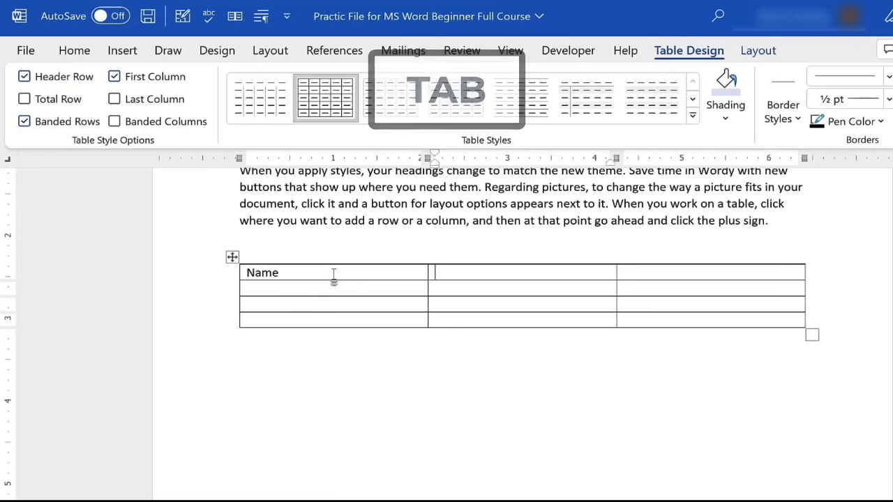
{"action": "type", "text": "Address"}
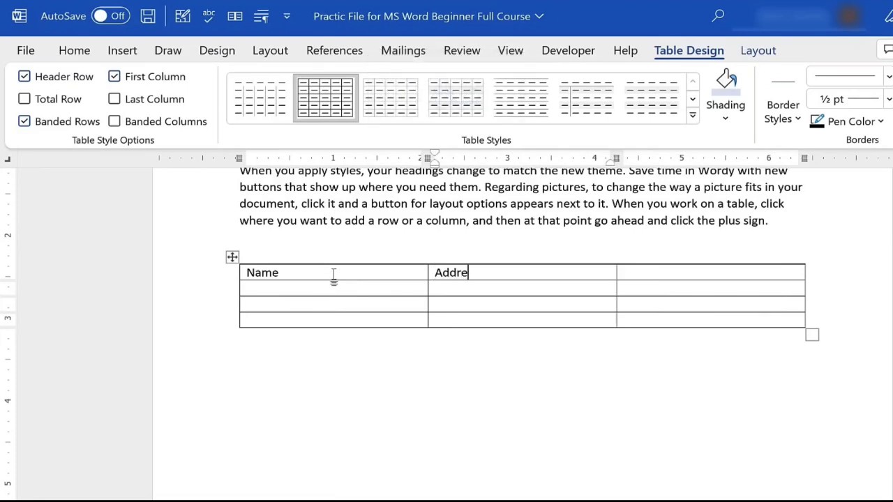
{"action": "key", "text": "Tab"}
{"action": "type", "text": "Phone Numb"}
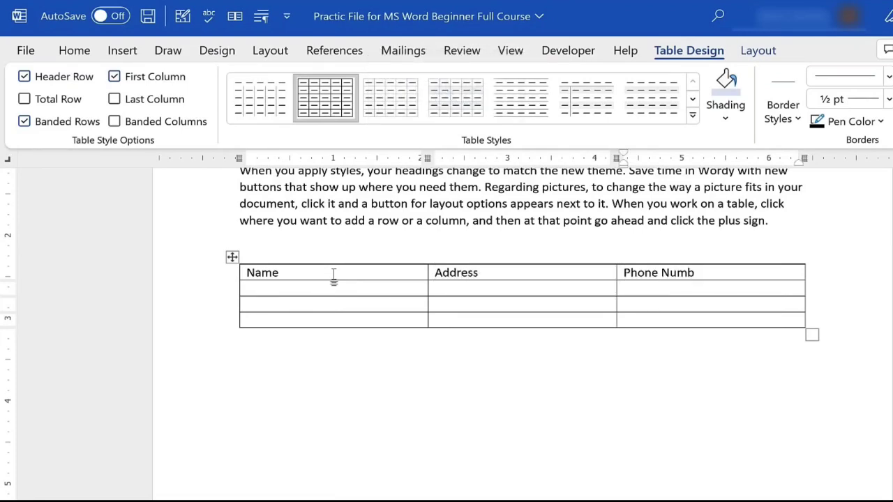
{"action": "type", "text": "er"}
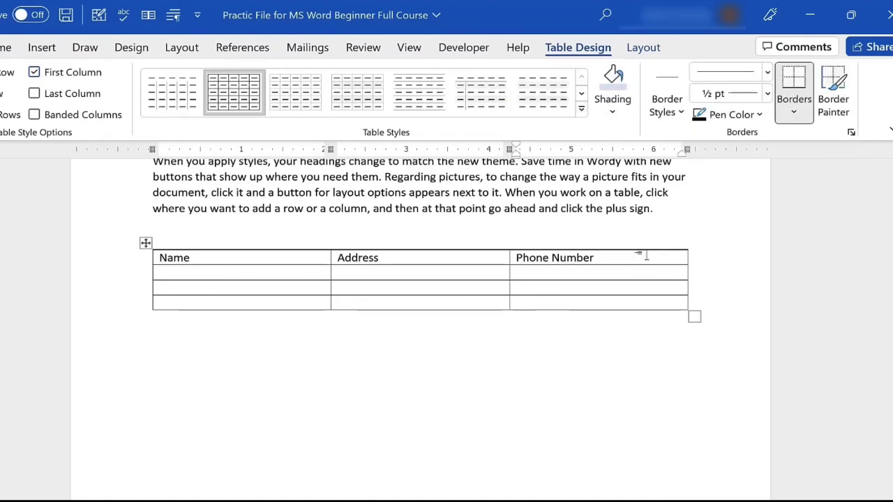
Step: Insert a column to the right of the Phone Number column and enter the header Email in it
{"action": "right_click", "coordinate": [643, 260]}
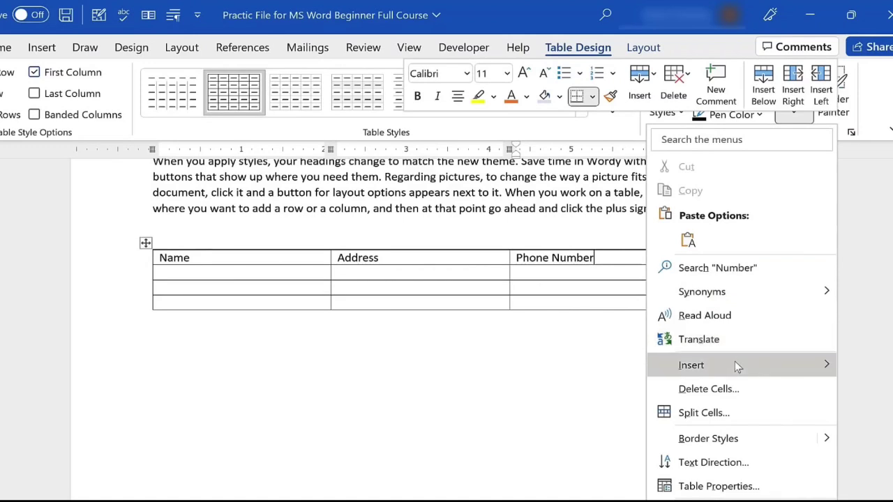
{"action": "mouse_move", "coordinate": [734, 362]}
{"action": "left_click", "coordinate": [598, 386]}
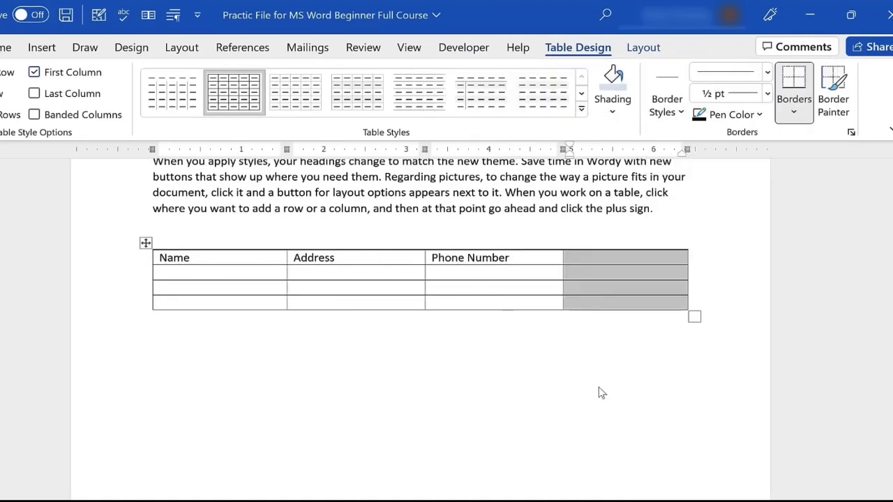
{"action": "left_click", "coordinate": [603, 260]}
{"action": "type", "text": "Email"}
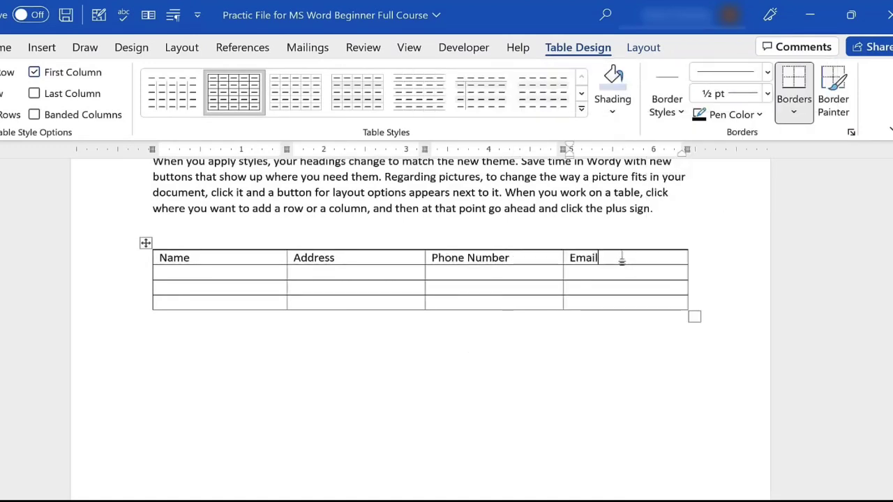
Step: Fill the table's last row with the sample text Asljfaslfks, Asdfjlkasj;, Alsjdf;as and Asldfasjl;
{"action": "left_click", "coordinate": [254, 301]}
{"action": "type", "text": "asljfaslfks"}
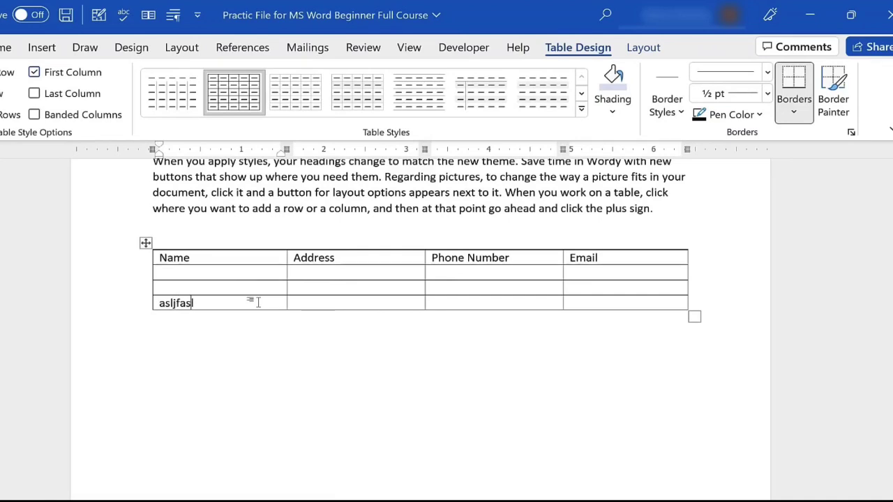
{"action": "key", "text": "Tab"}
{"action": "type", "text": "asdfjlkasj;"}
{"action": "key", "text": "Tab"}
{"action": "type", "text": "alsjdf;as"}
{"action": "key", "text": "Tab"}
{"action": "type", "text": "asldfasjl;"}
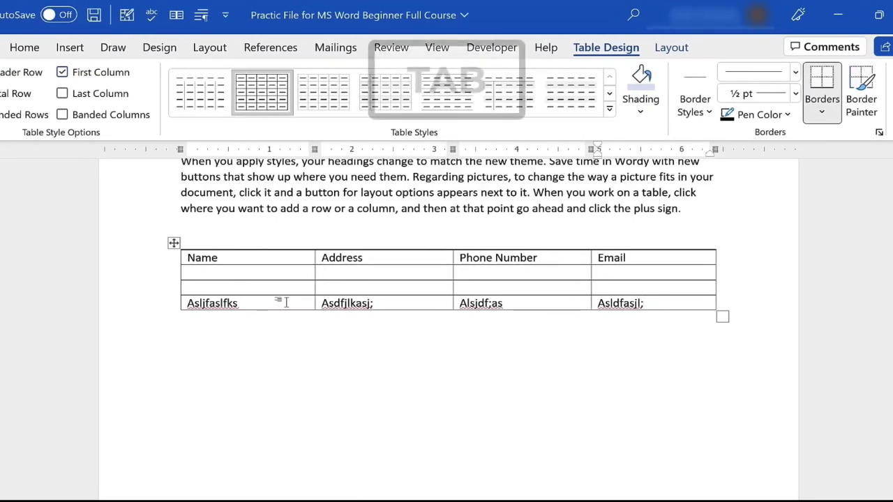
Step: Add a row at the table's end, fill it with Lajksd, A;lskjfklja, Jalksdf;a and Alsd;fk, and add one more empty row
{"action": "key", "text": "Tab"}
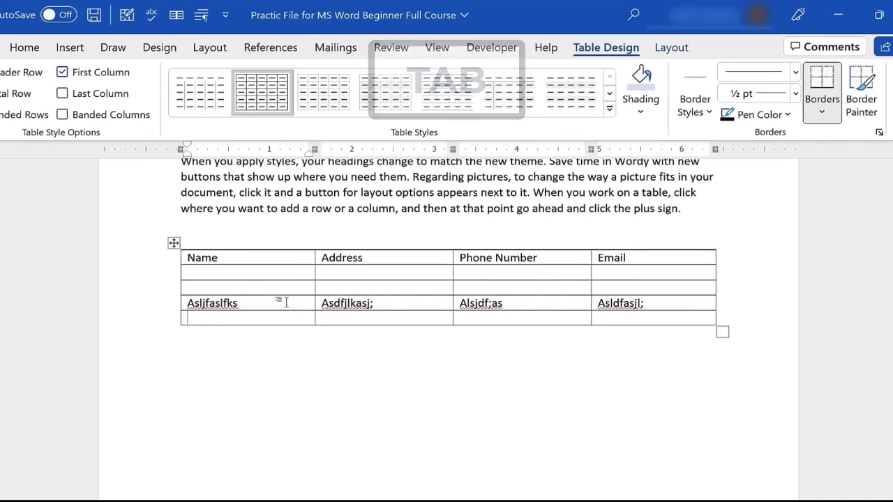
{"action": "type", "text": "Lajksd"}
{"action": "key", "text": "Tab"}
{"action": "type", "text": "A;lskjfklja"}
{"action": "key", "text": "Tab"}
{"action": "type", "text": "jalksdf;"}
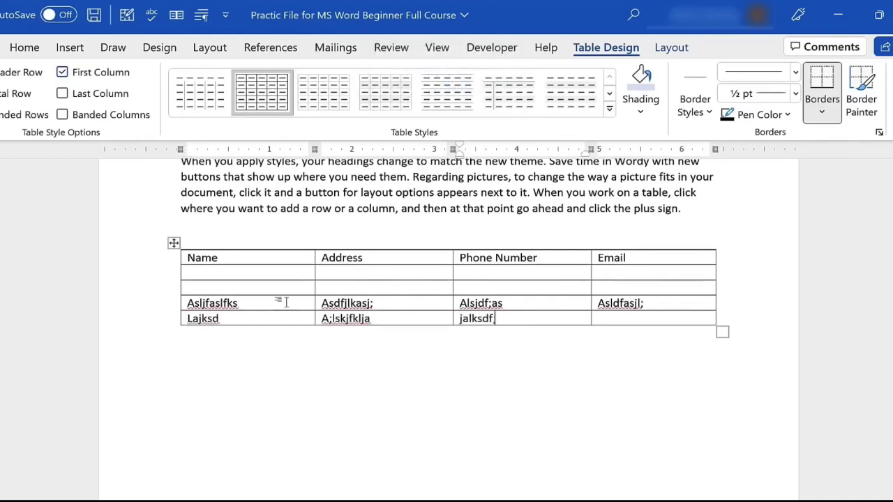
{"action": "type", "text": "a"}
{"action": "key", "text": "Tab"}
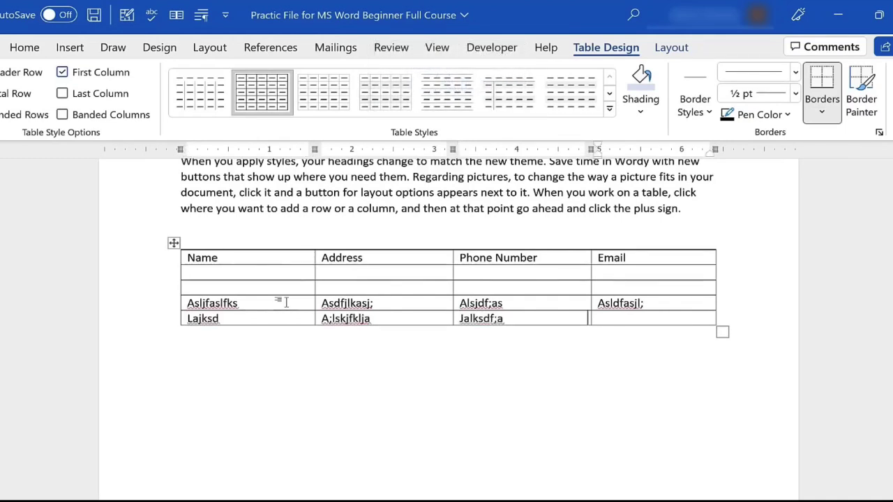
{"action": "type", "text": "Alsd;fk"}
{"action": "key", "text": "Tab"}
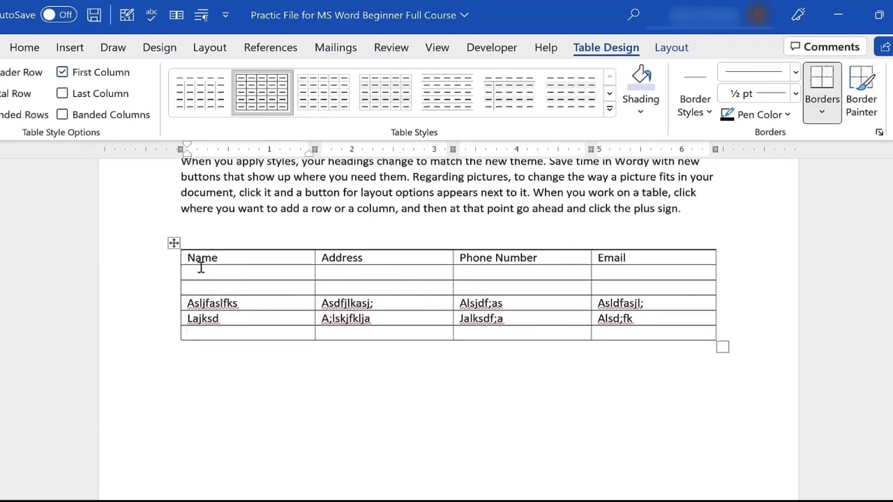
Step: Shade the table's header row with the orange theme color
{"action": "left_click_drag", "start_coordinate": [183, 256], "coordinate": [655, 259]}
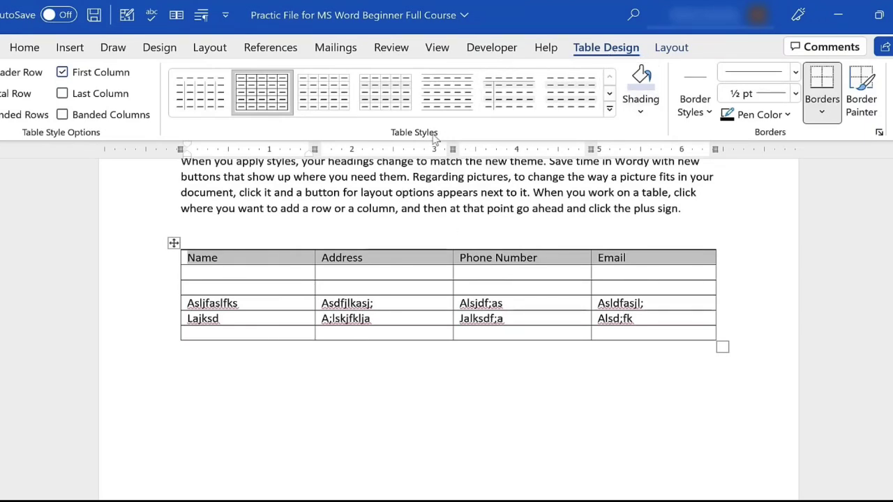
{"action": "left_click", "coordinate": [641, 114]}
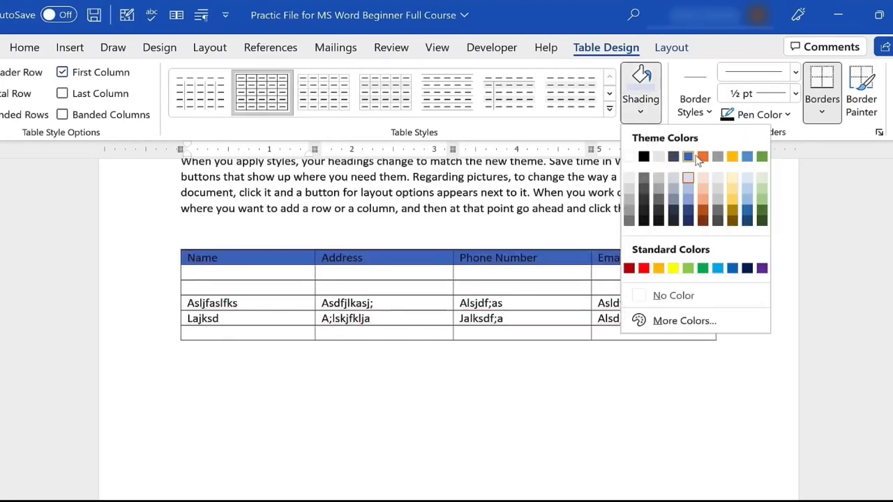
{"action": "left_click", "coordinate": [705, 158]}
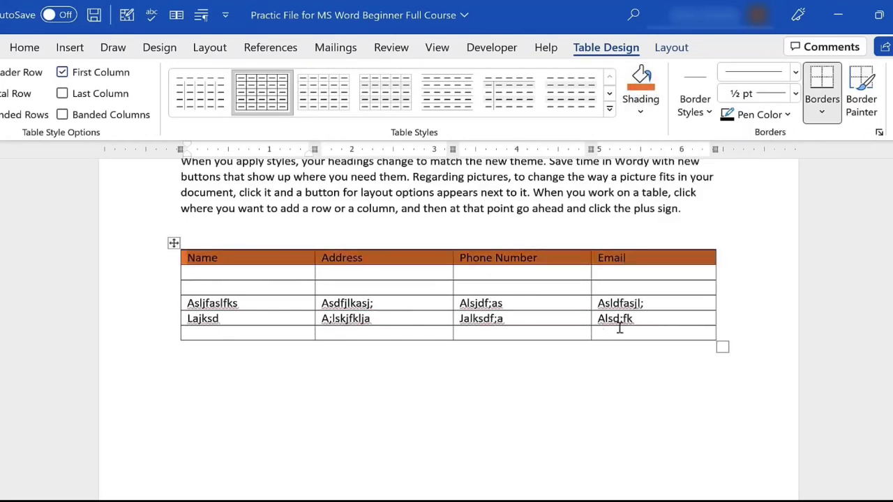
Step: Make the header row's text bold and centered, and deselect the row
{"action": "left_click", "coordinate": [25, 48]}
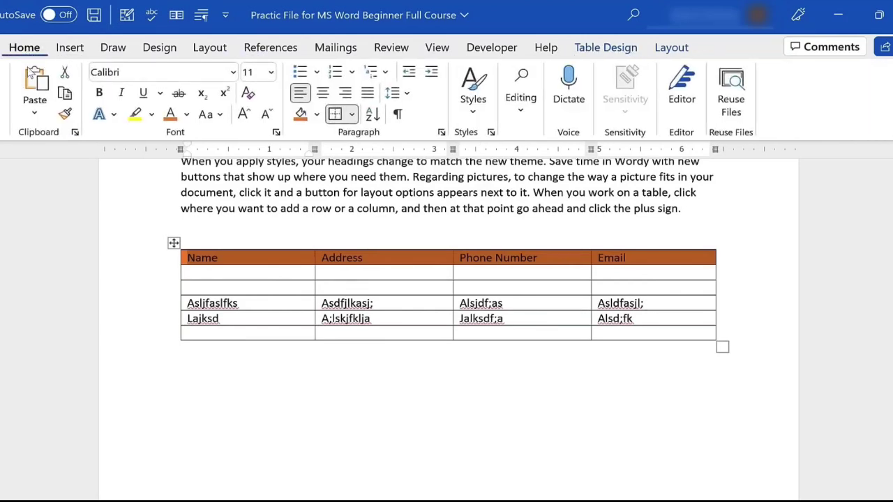
{"action": "left_click", "coordinate": [98, 93]}
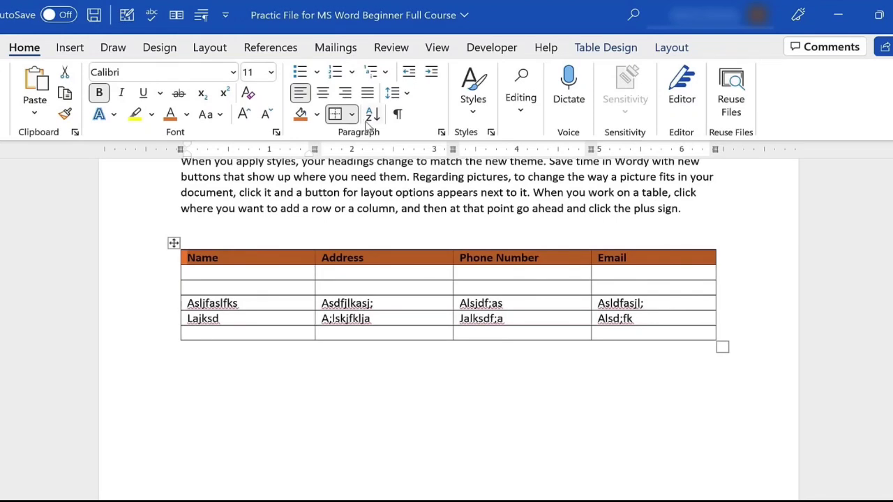
{"action": "left_click", "coordinate": [328, 97]}
{"action": "left_click", "coordinate": [556, 356]}
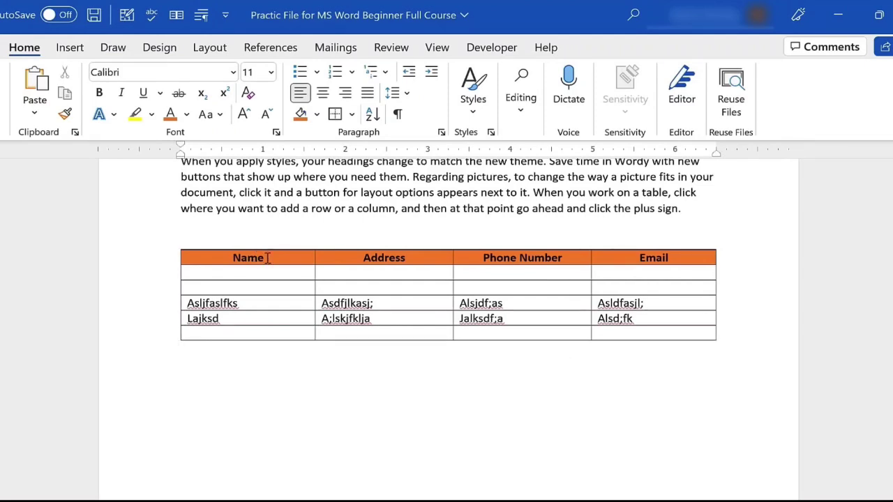
Step: Apply the green banded grid style with a solid header row to the whole table, and deselect it
{"action": "left_click_drag", "start_coordinate": [209, 257], "coordinate": [642, 331]}
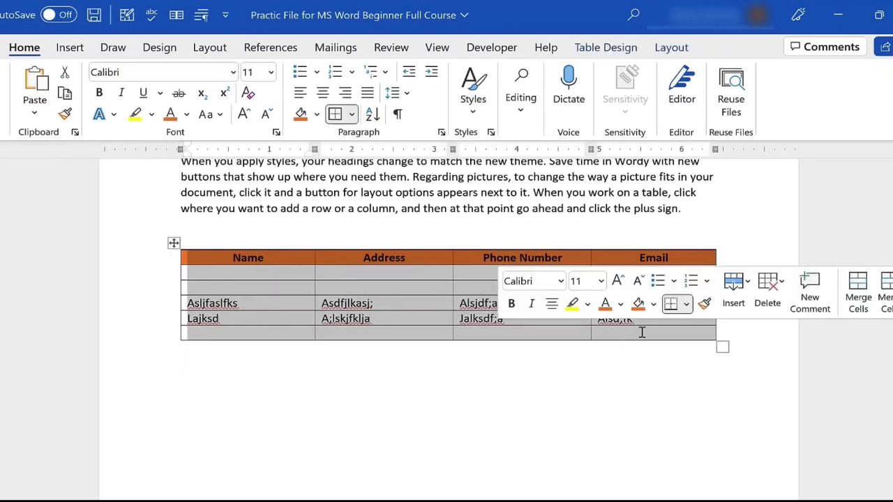
{"action": "left_click", "coordinate": [606, 47]}
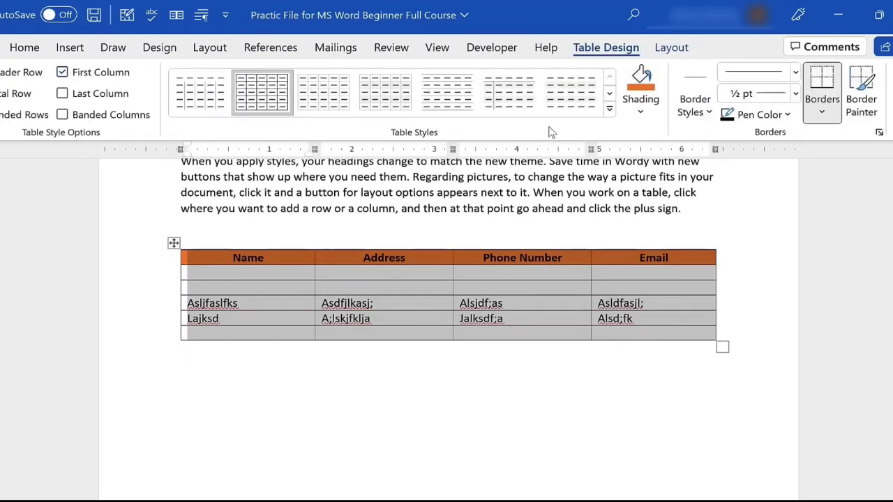
{"action": "left_click", "coordinate": [610, 115]}
{"action": "scroll", "coordinate": [452, 251], "scroll_direction": "down", "scroll_amount": 3}
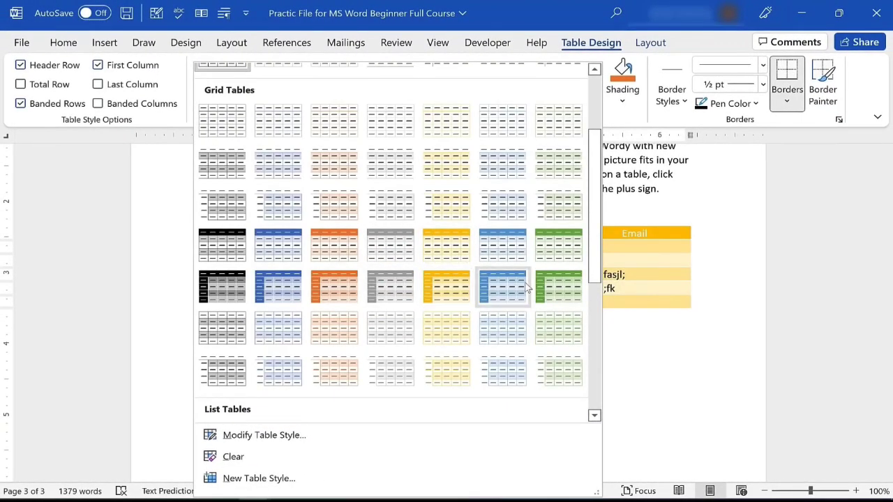
{"action": "left_click", "coordinate": [555, 249]}
{"action": "left_click", "coordinate": [402, 363]}
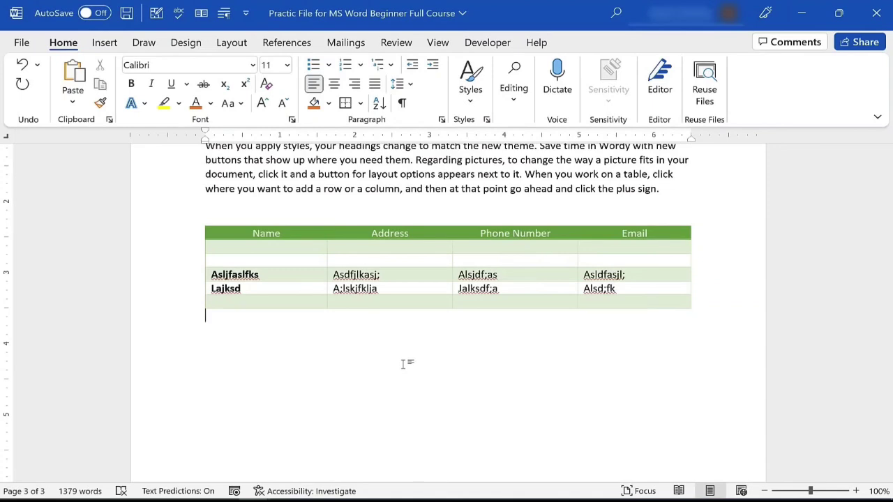
Step: Convert the whole table to regular text with the columns separated by tabs, and deselect the text
{"action": "left_click_drag", "start_coordinate": [217, 240], "coordinate": [614, 308]}
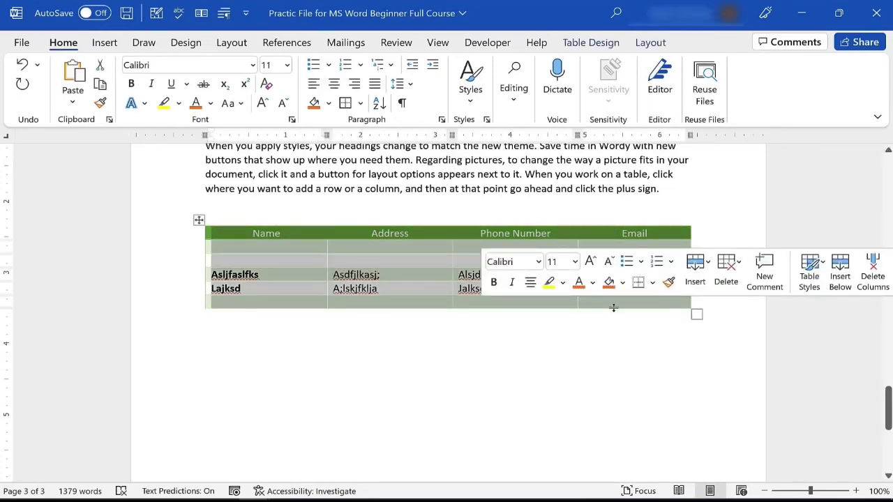
{"action": "left_click", "coordinate": [574, 373]}
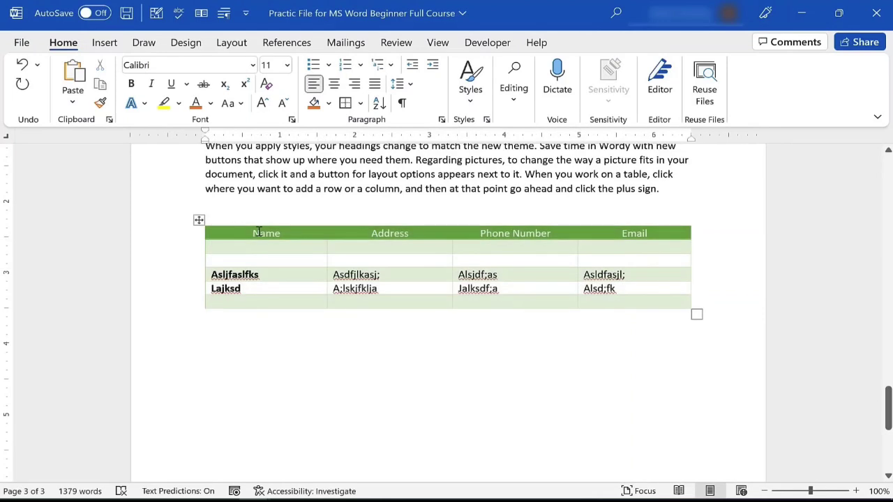
{"action": "left_click_drag", "start_coordinate": [216, 241], "coordinate": [616, 304]}
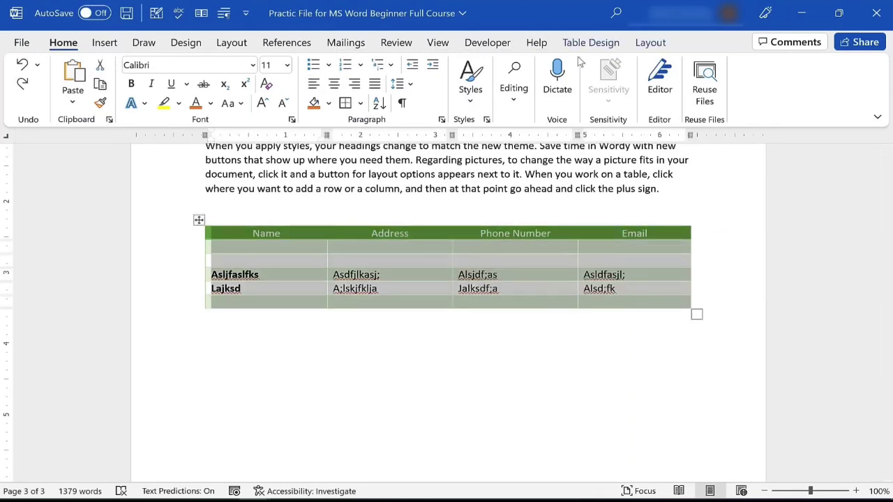
{"action": "left_click", "coordinate": [650, 42]}
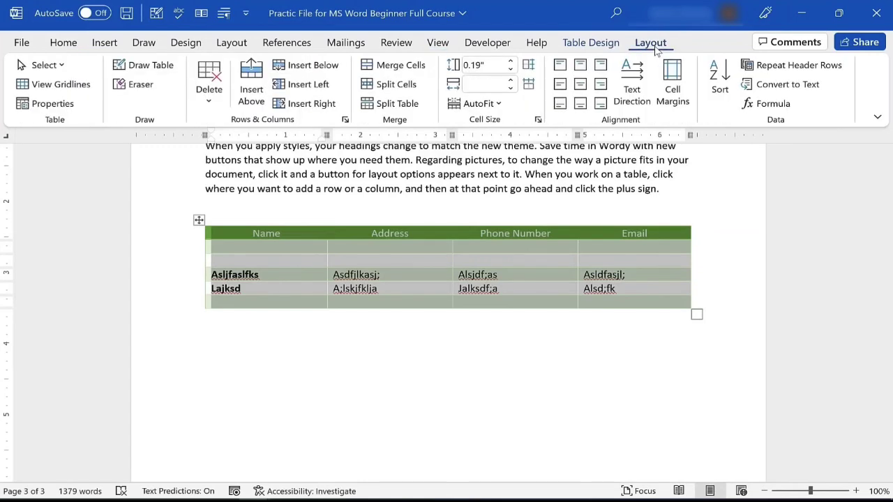
{"action": "left_click", "coordinate": [237, 45]}
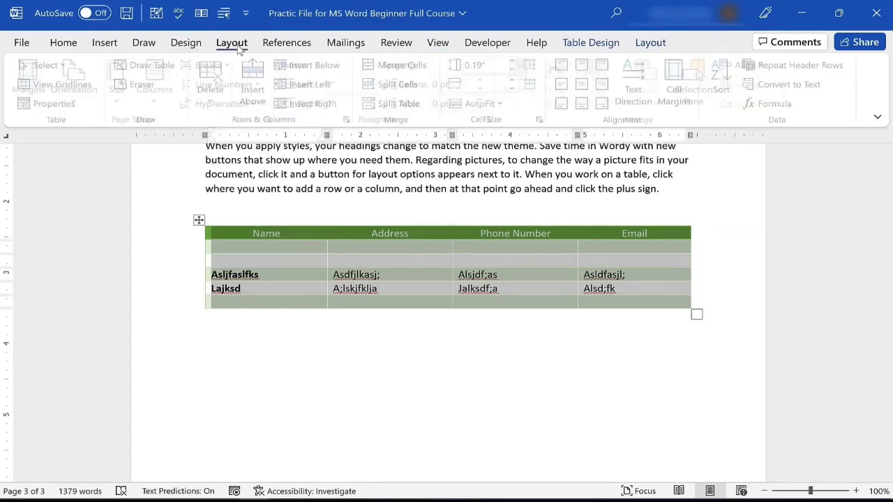
{"action": "left_click", "coordinate": [650, 43]}
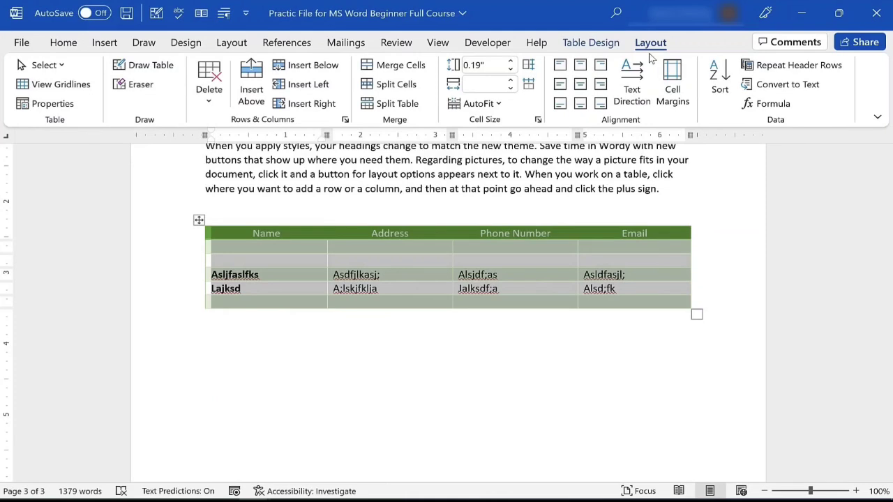
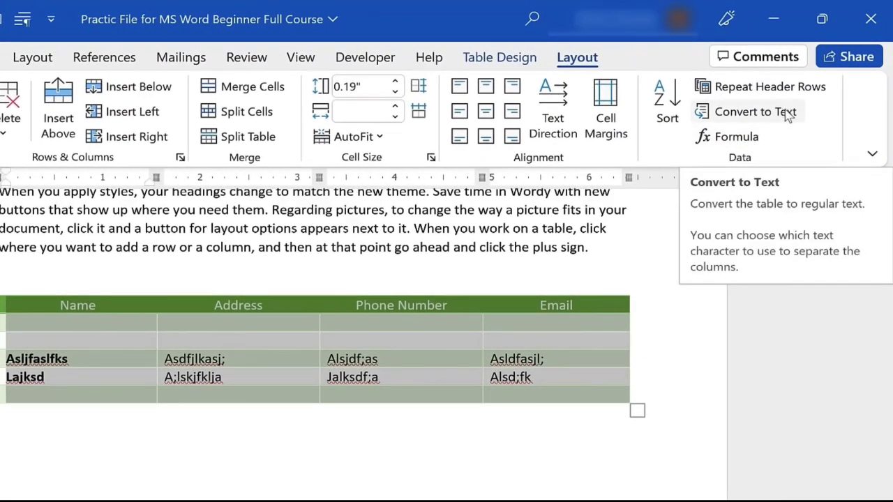
{"action": "left_click", "coordinate": [788, 116]}
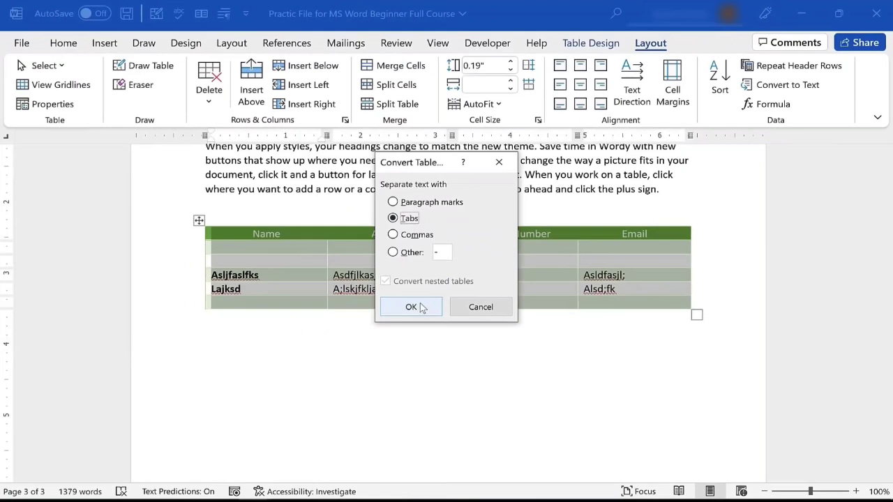
{"action": "left_click", "coordinate": [280, 391]}
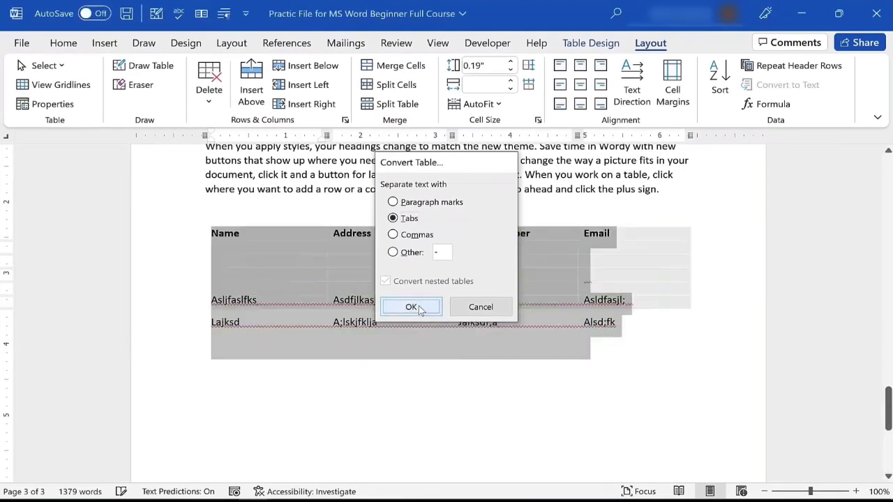
{"action": "left_click", "coordinate": [694, 360]}
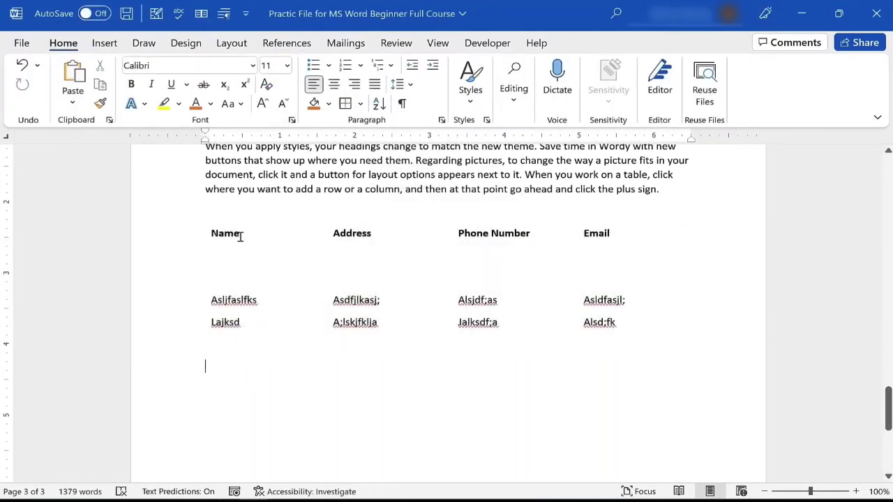
Step: Convert the tab-separated lines from the Name heading through the Lajksd row into a table, splitting the text at tabs
{"action": "left_click_drag", "start_coordinate": [240, 238], "coordinate": [638, 326]}
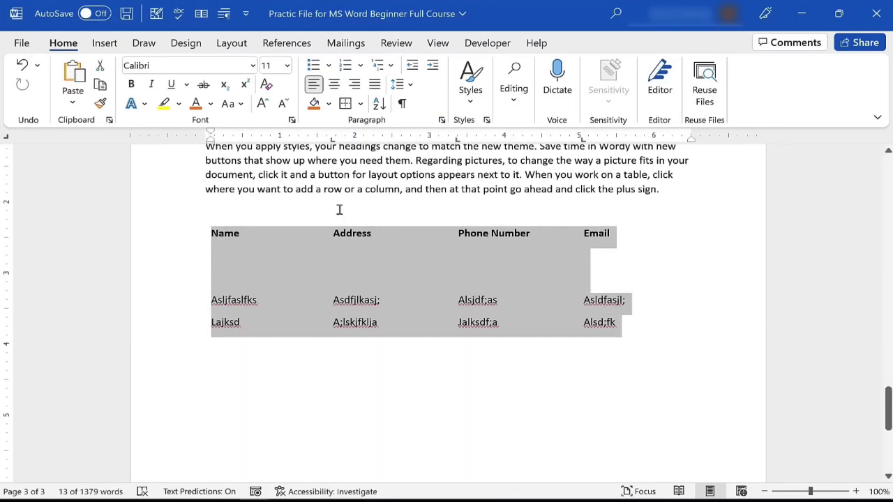
{"action": "left_click", "coordinate": [105, 43]}
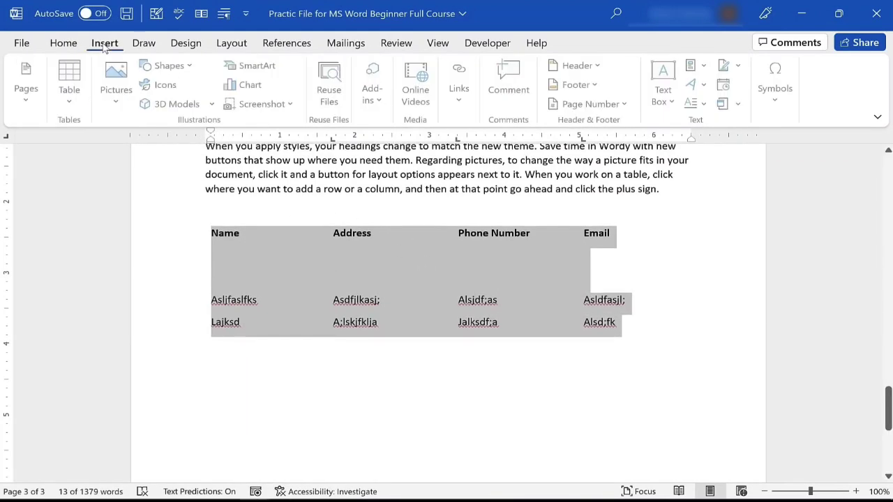
{"action": "left_click", "coordinate": [71, 84]}
{"action": "left_click", "coordinate": [97, 311]}
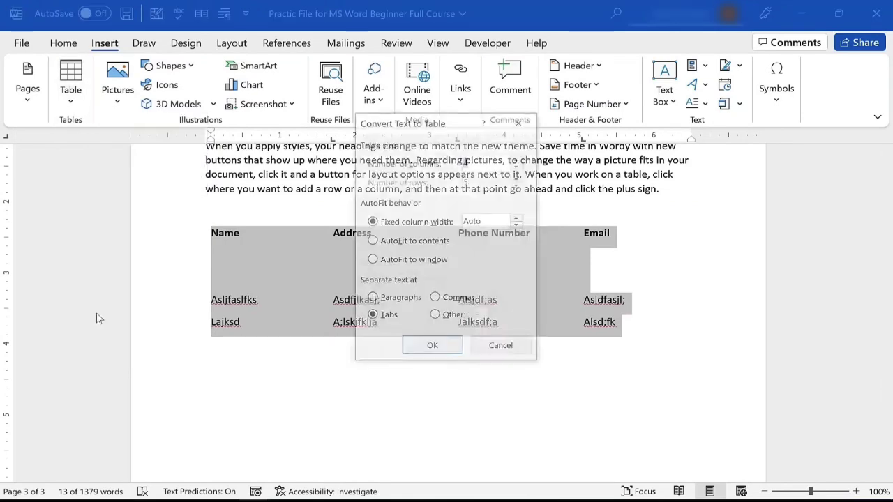
{"action": "left_click", "coordinate": [432, 348]}
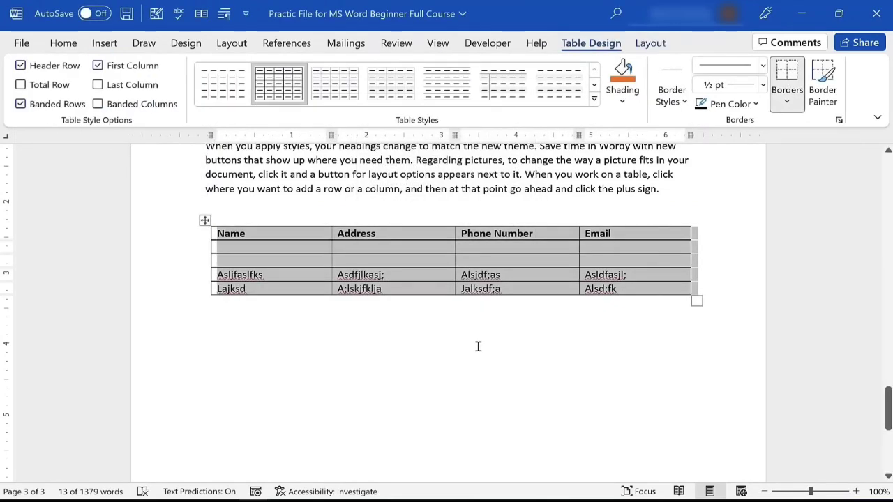
{"action": "left_click", "coordinate": [467, 398]}
Step: Convert the "Themes and styles" paragraph above the table into a nine-column table, splitting the text at commas
{"action": "scroll", "coordinate": [446, 387], "scroll_direction": "up", "scroll_amount": 3}
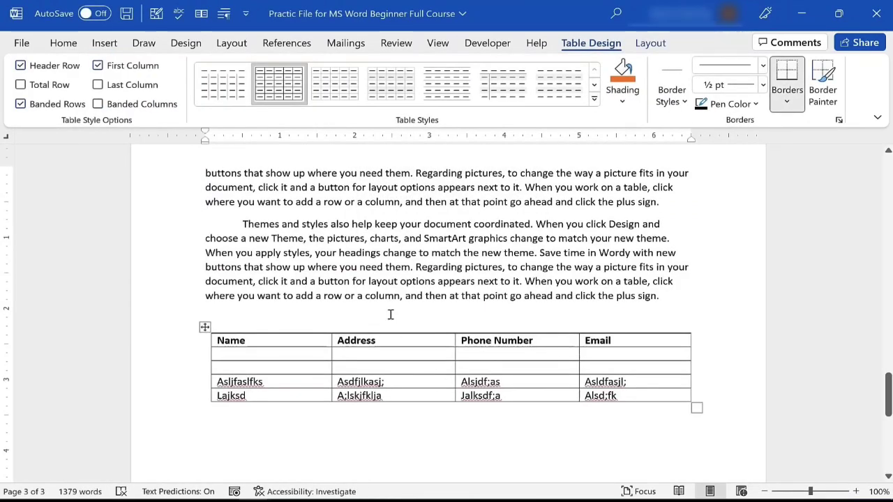
{"action": "left_click_drag", "start_coordinate": [244, 225], "coordinate": [674, 305]}
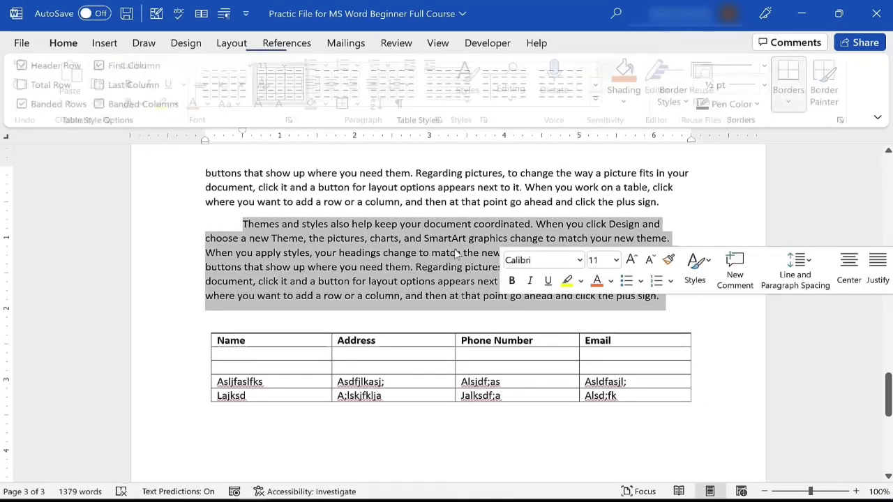
{"action": "left_click", "coordinate": [105, 42]}
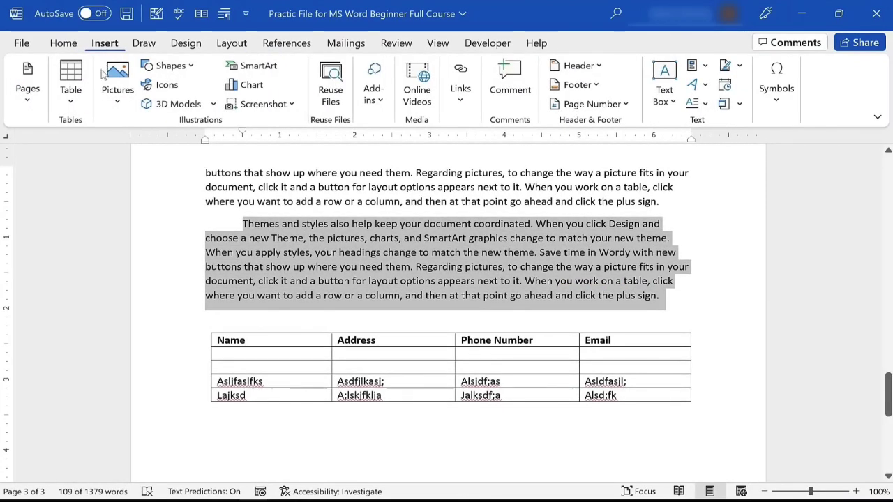
{"action": "left_click", "coordinate": [73, 97]}
{"action": "left_click", "coordinate": [112, 312]}
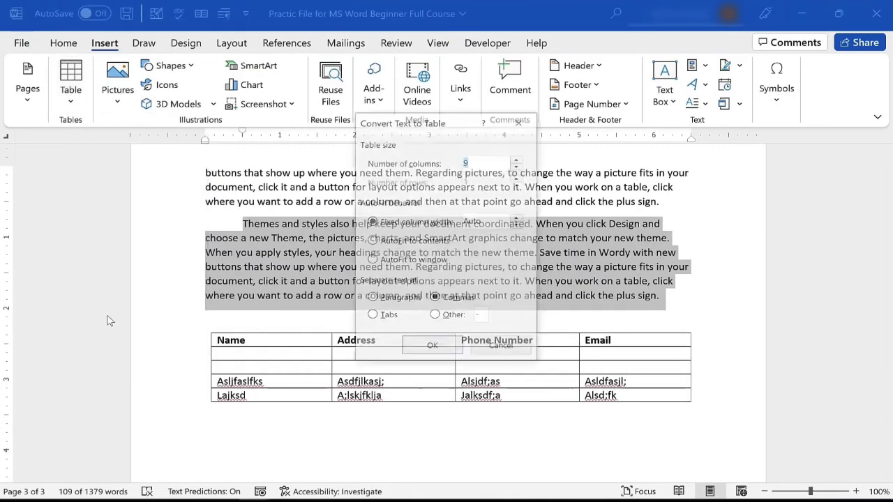
{"action": "left_click", "coordinate": [432, 348]}
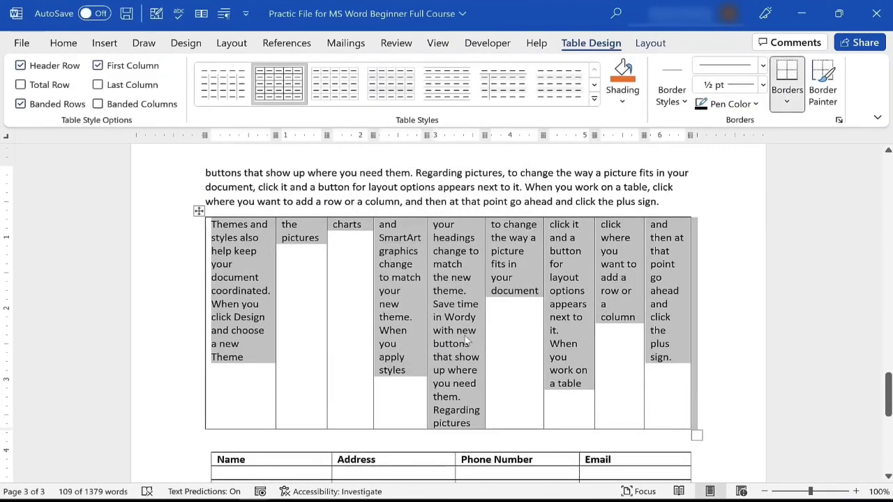
Step: Undo the text and table conversions to restore the paragraph and the green-styled table, and deselect the table
{"action": "key", "text": "ctrl+z"}
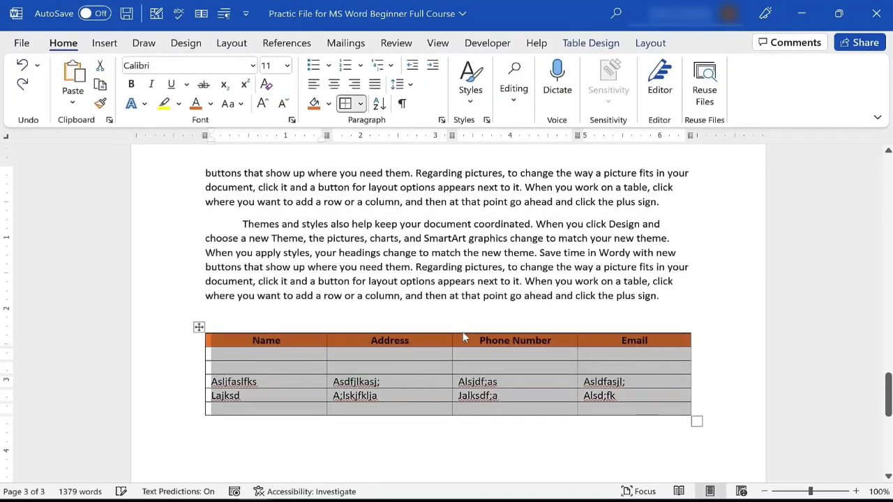
{"action": "left_click", "coordinate": [585, 452]}
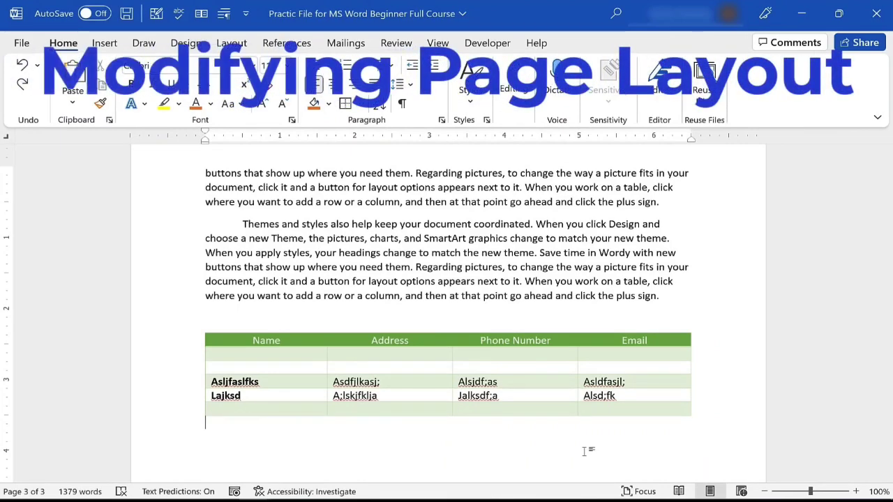
Step: Switch the page orientation to Landscape, look over the pages, and set the orientation back to Portrait
{"action": "scroll", "coordinate": [542, 340], "scroll_direction": "up", "scroll_amount": 1}
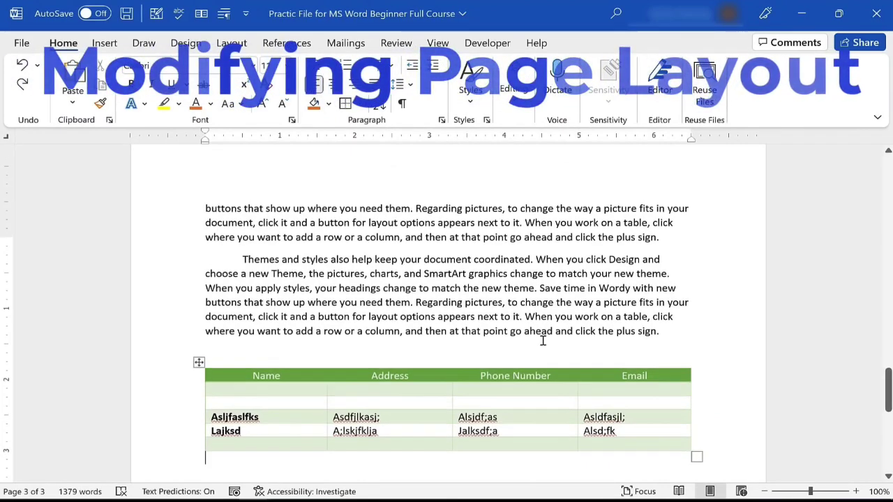
{"action": "scroll", "coordinate": [542, 340], "scroll_direction": "up", "scroll_amount": 1}
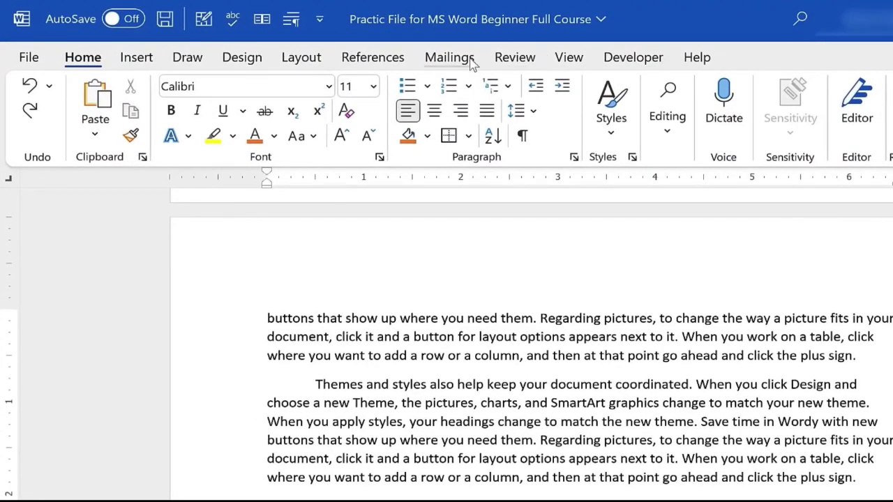
{"action": "left_click", "coordinate": [299, 62]}
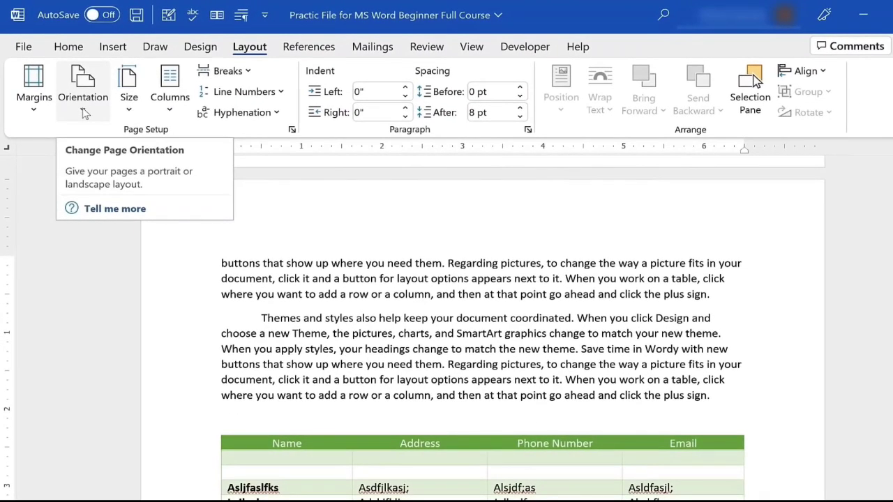
{"action": "left_click", "coordinate": [84, 111]}
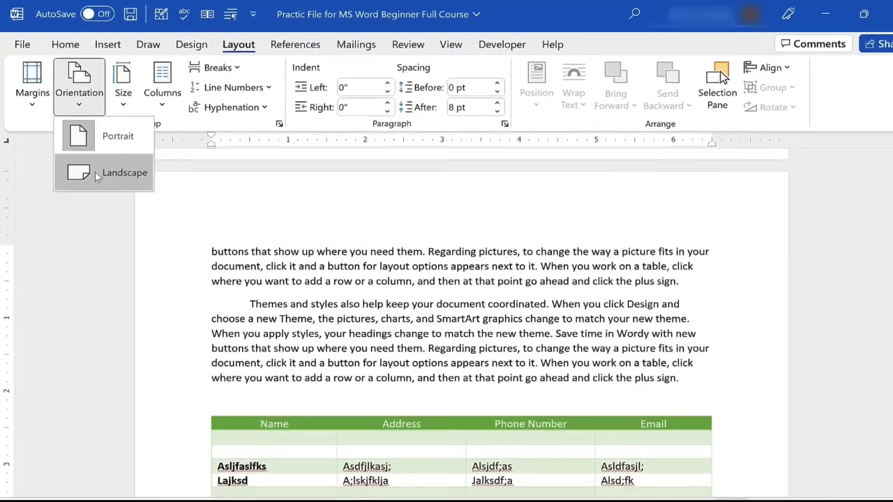
{"action": "left_click", "coordinate": [99, 180]}
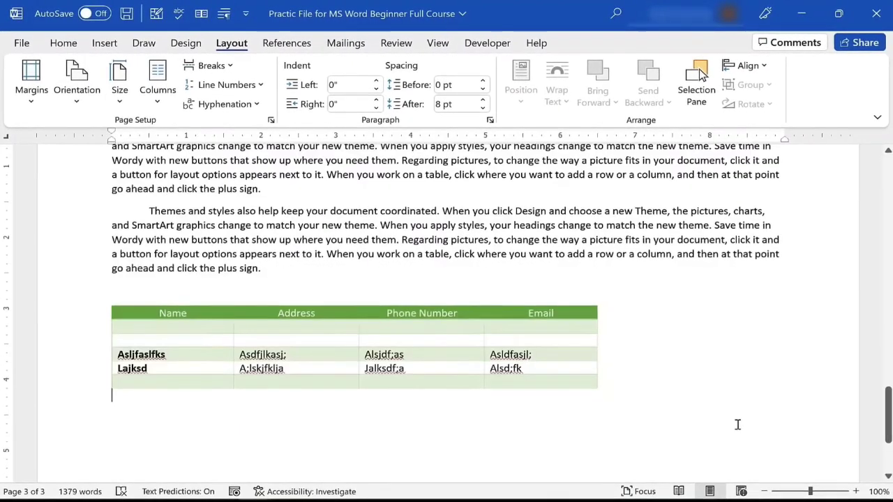
{"action": "scroll", "coordinate": [737, 424], "scroll_direction": "up", "scroll_amount": 5}
{"action": "scroll", "coordinate": [738, 426], "scroll_direction": "down", "scroll_amount": 6}
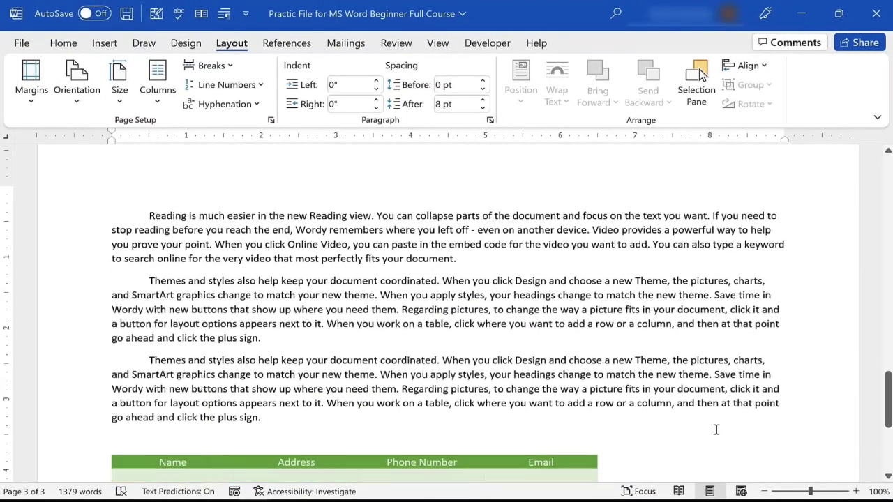
{"action": "left_click", "coordinate": [77, 80]}
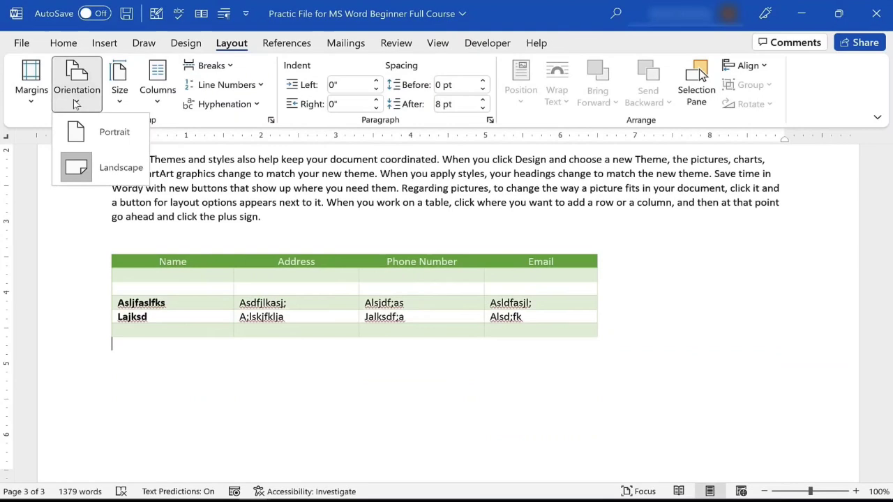
{"action": "left_click", "coordinate": [104, 133]}
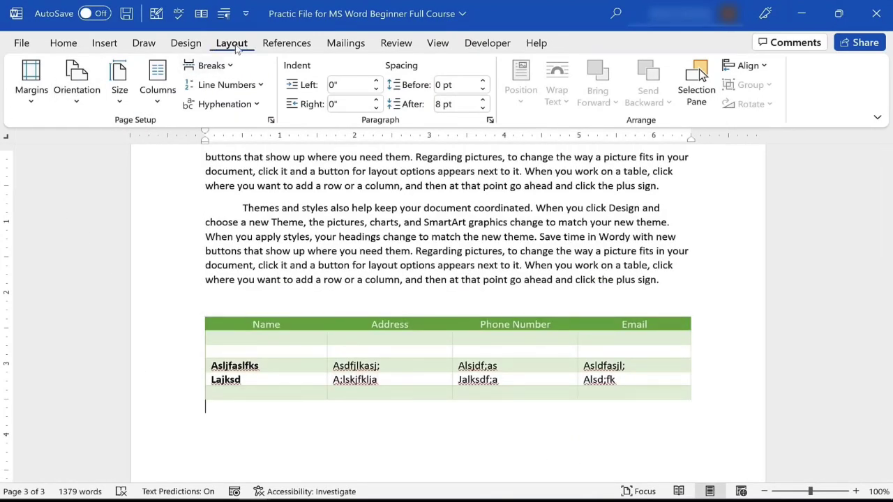
Step: Set the document's paper size to Legal, 8.5" x 14"
{"action": "left_click", "coordinate": [121, 104]}
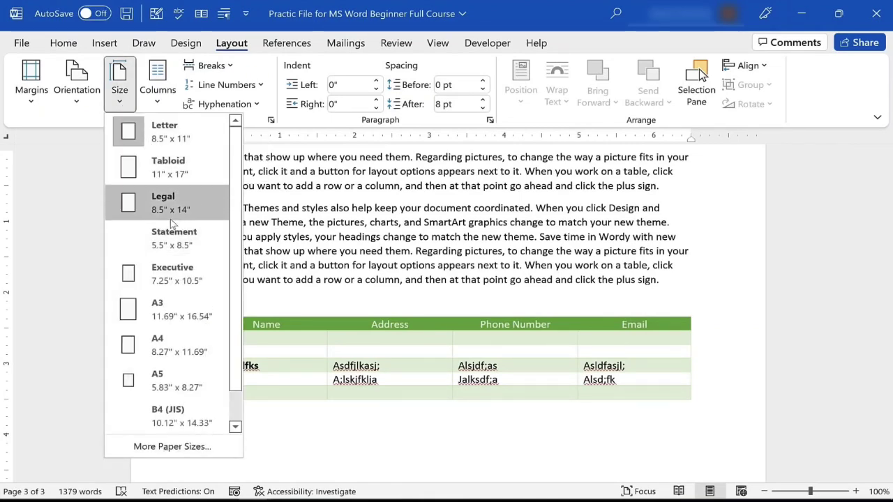
{"action": "left_click", "coordinate": [170, 209]}
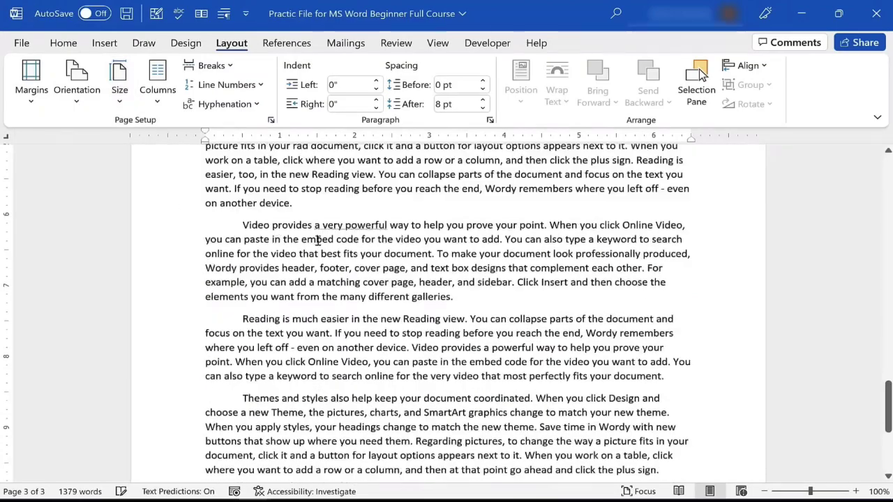
Step: Look over the resized pages and undo the change to Legal paper size
{"action": "scroll", "coordinate": [493, 313], "scroll_direction": "down", "scroll_amount": 3}
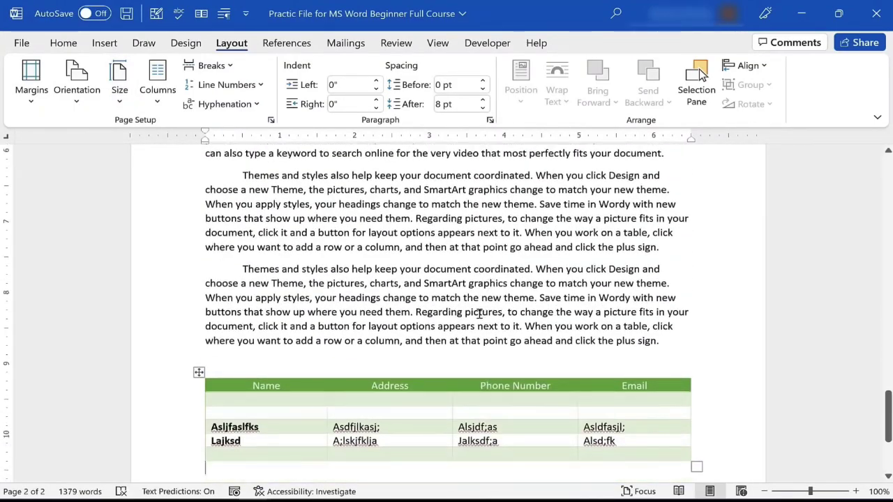
{"action": "scroll", "coordinate": [478, 313], "scroll_direction": "up", "scroll_amount": 5}
{"action": "key", "text": "ctrl+z"}
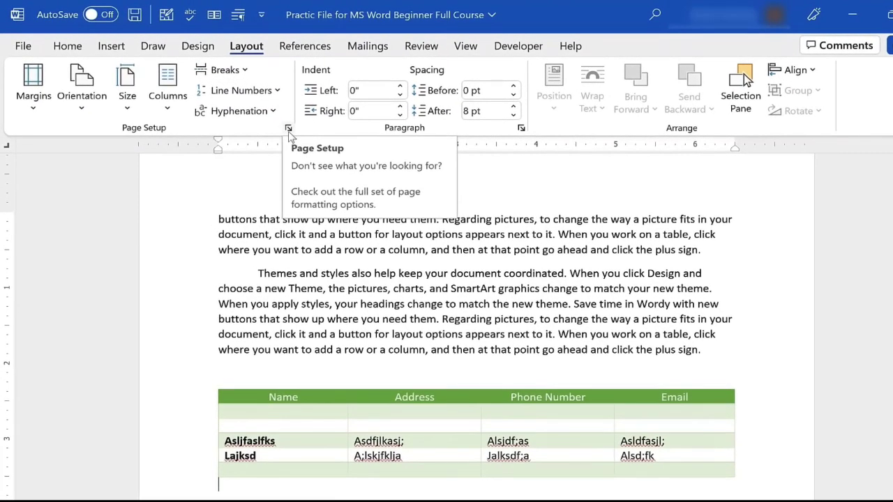
Step: Set the left and right margins of the whole document to 0.5" in Page Setup
{"action": "left_click", "coordinate": [288, 129]}
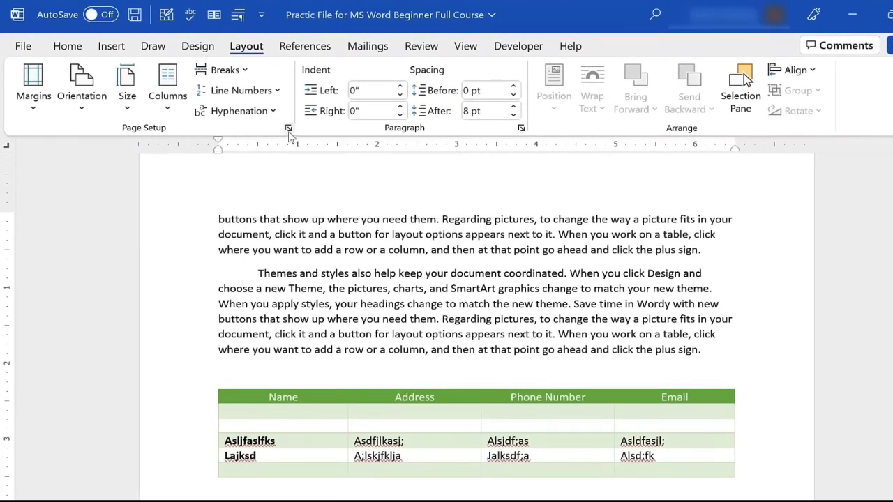
{"action": "left_click", "coordinate": [340, 50]}
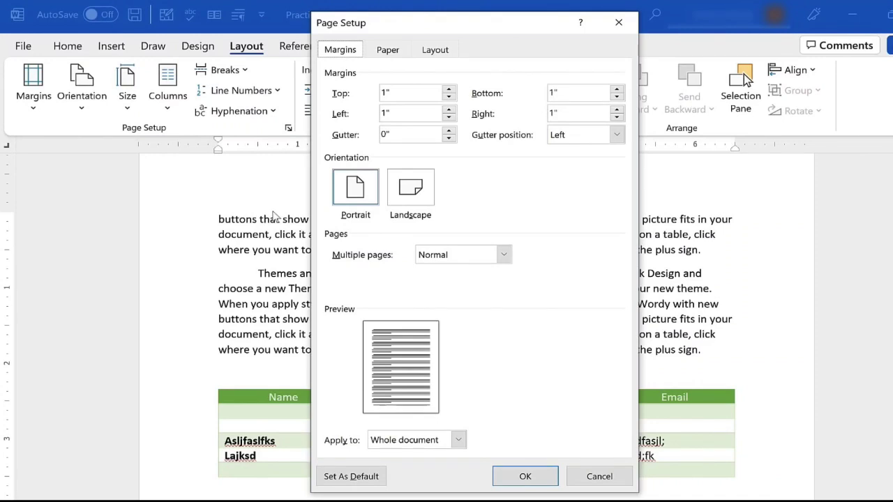
{"action": "left_click", "coordinate": [450, 118]}
{"action": "left_click", "coordinate": [449, 118]}
{"action": "left_click", "coordinate": [449, 118]}
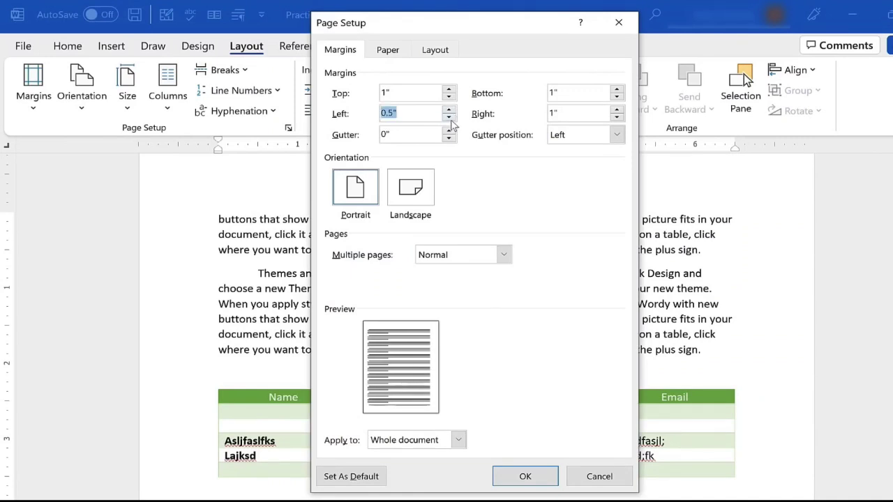
{"action": "left_click", "coordinate": [449, 118]}
{"action": "left_click", "coordinate": [616, 117]}
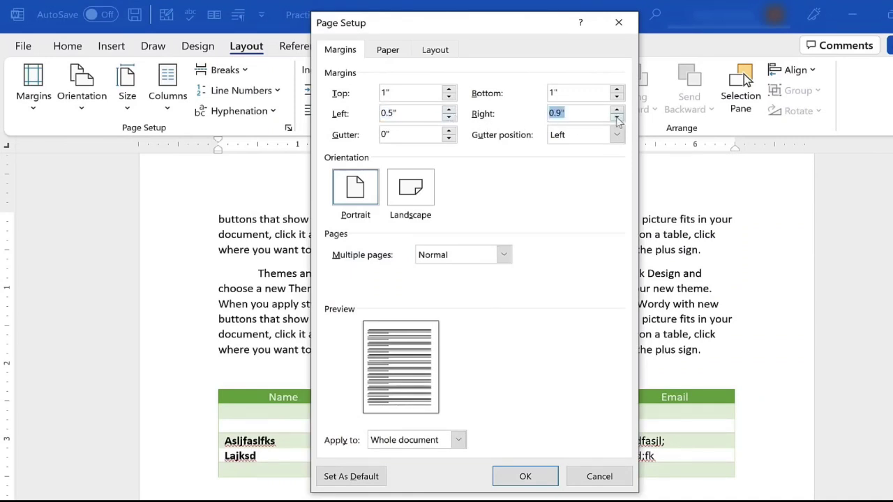
{"action": "left_click", "coordinate": [539, 473]}
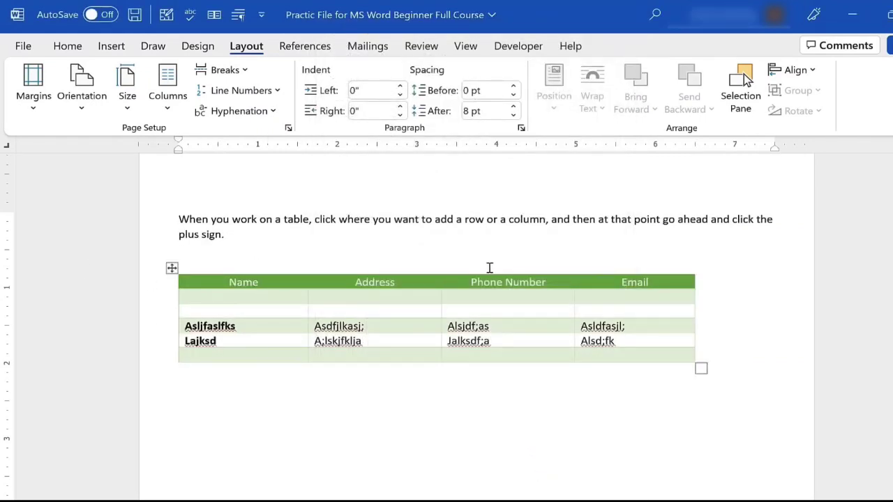
Step: Review the margin, paper and layout settings in Page Setup and leave them without applying changes
{"action": "left_click", "coordinate": [288, 128]}
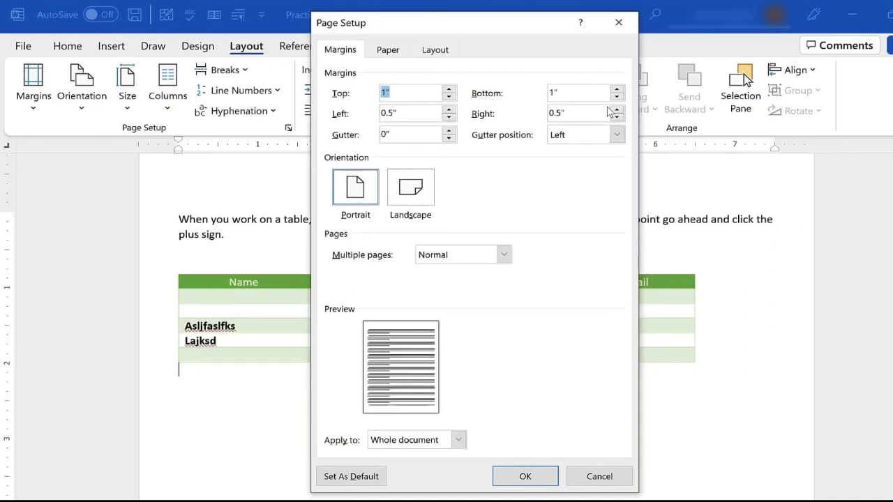
{"action": "left_click", "coordinate": [389, 53]}
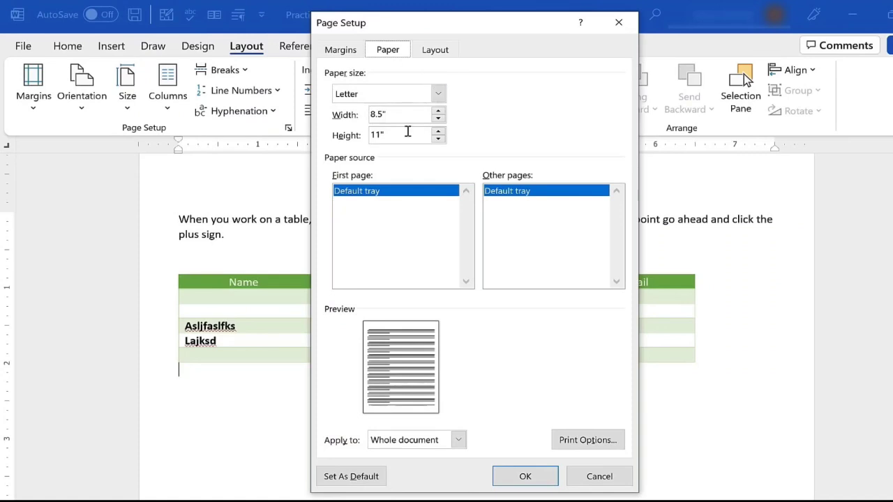
{"action": "left_click", "coordinate": [435, 51]}
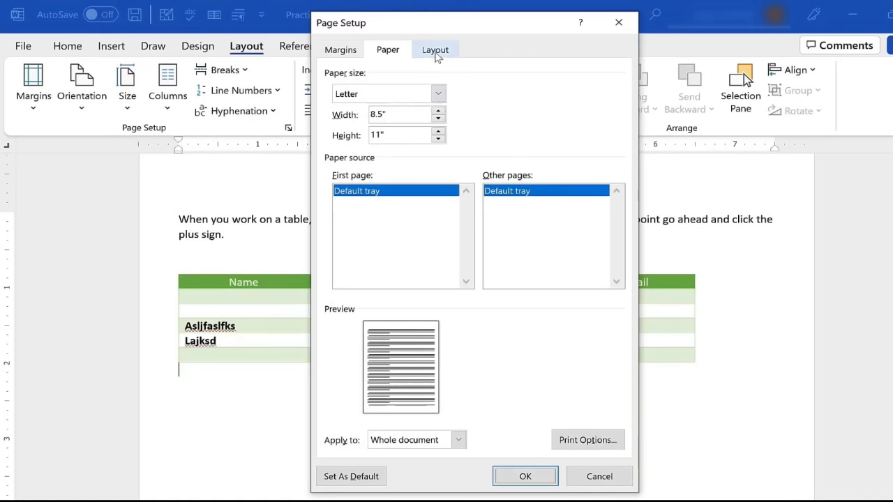
{"action": "key", "text": "ctrl+Tab"}
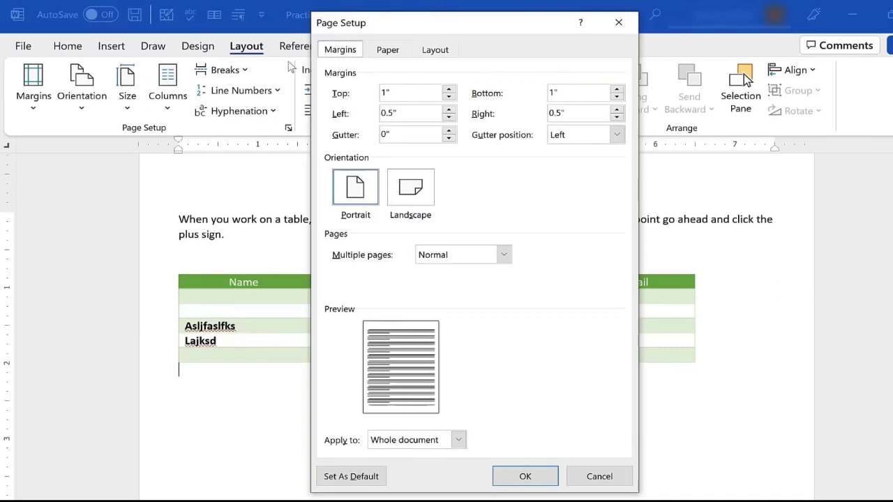
{"action": "left_click", "coordinate": [603, 484]}
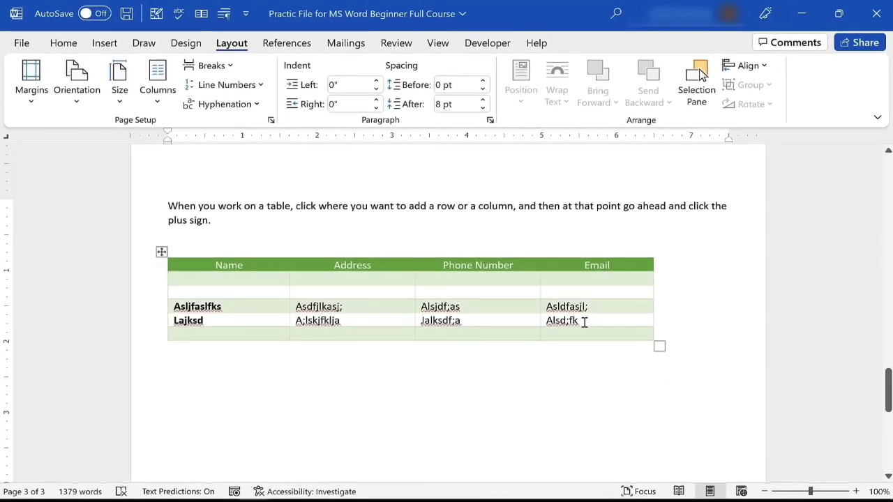
Step: Insert a centered page number at the bottom of the pages using the Plain Number 2 style
{"action": "scroll", "coordinate": [651, 318], "scroll_direction": "down", "scroll_amount": 10}
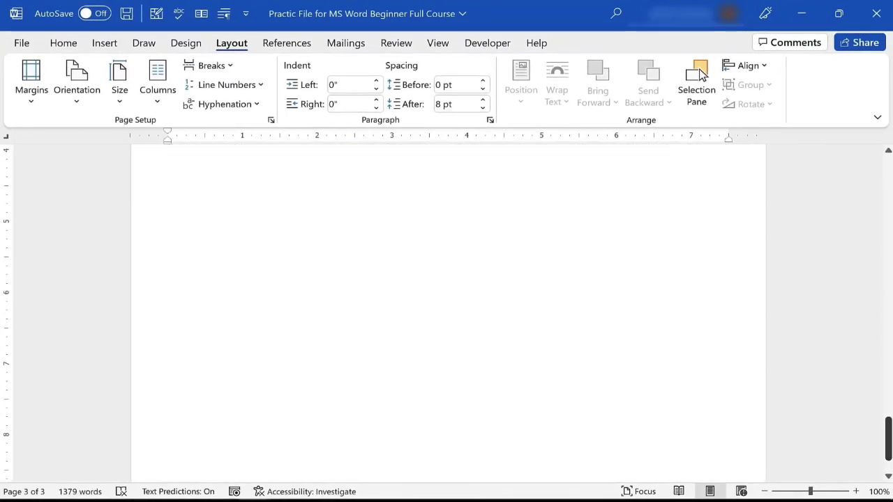
{"action": "scroll", "coordinate": [876, 289], "scroll_direction": "up", "scroll_amount": 8}
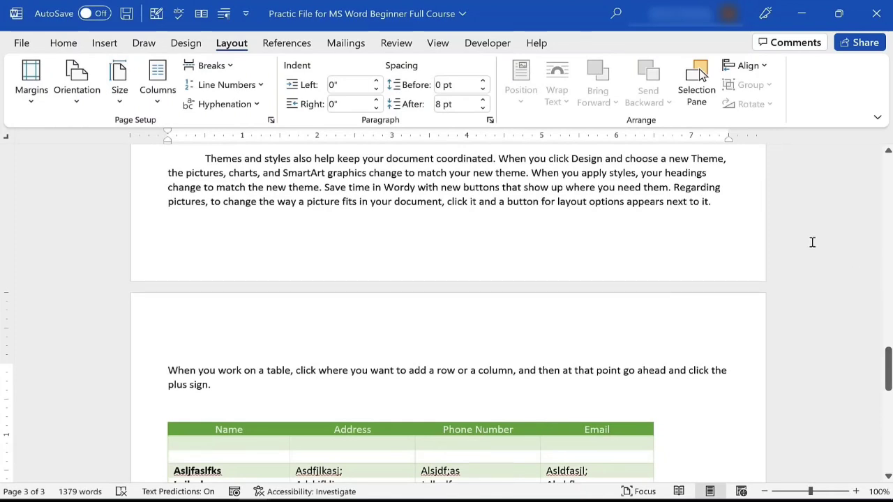
{"action": "scroll", "coordinate": [480, 255], "scroll_direction": "up", "scroll_amount": 10}
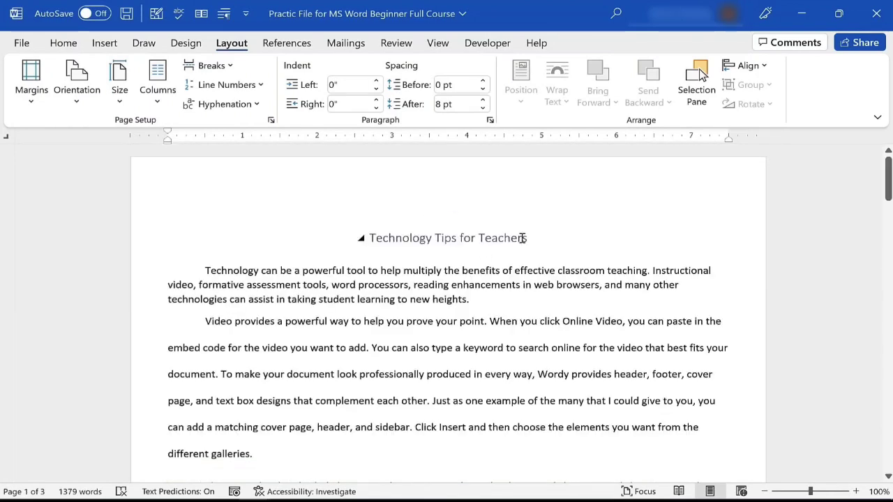
{"action": "left_click", "coordinate": [104, 43]}
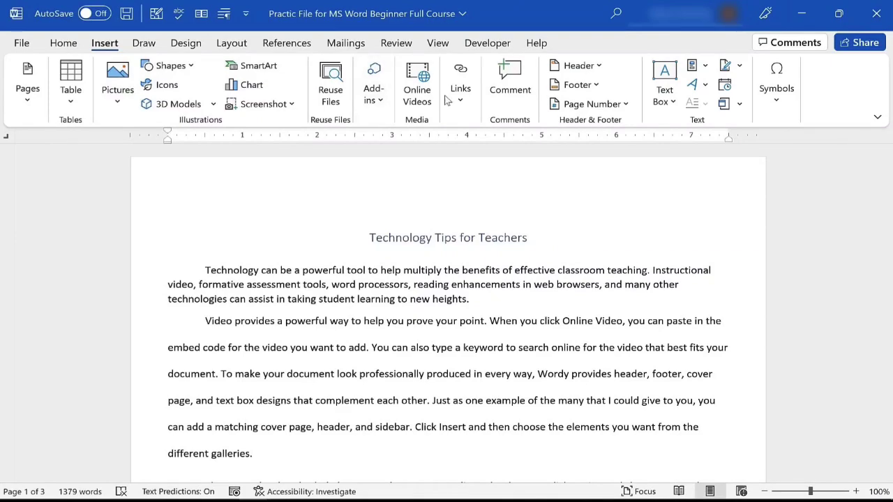
{"action": "left_click", "coordinate": [579, 122]}
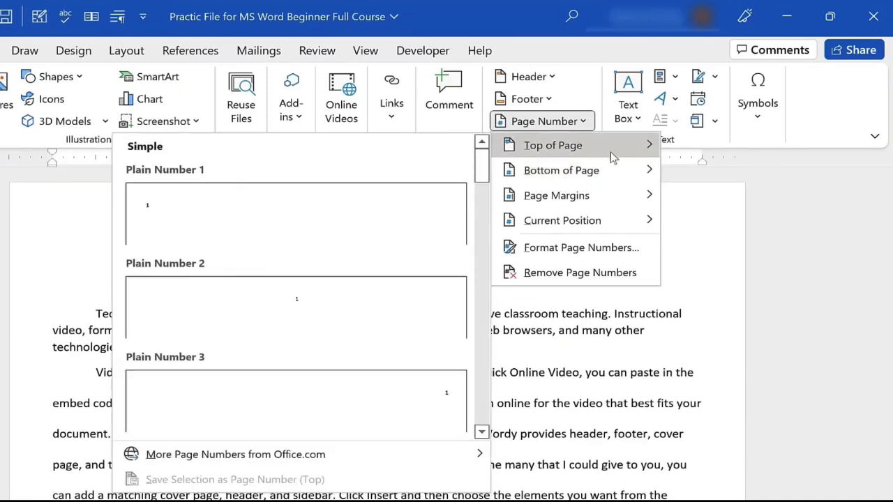
{"action": "mouse_move", "coordinate": [611, 220]}
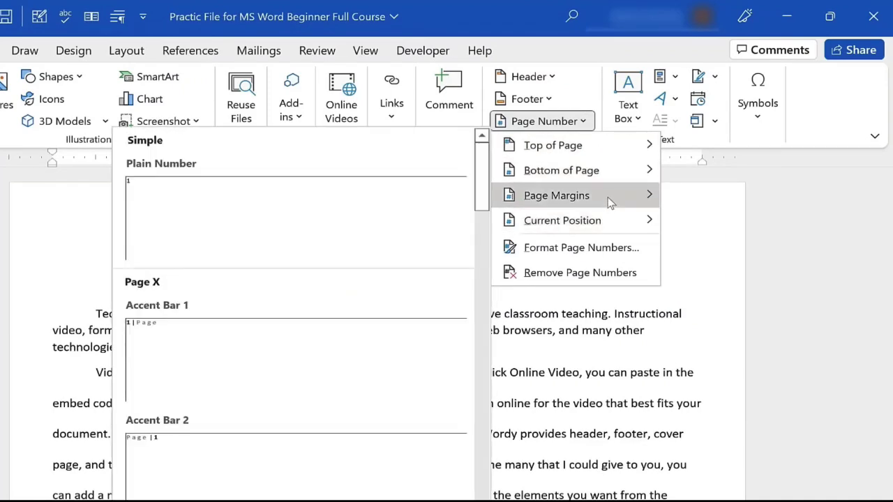
{"action": "mouse_move", "coordinate": [611, 174]}
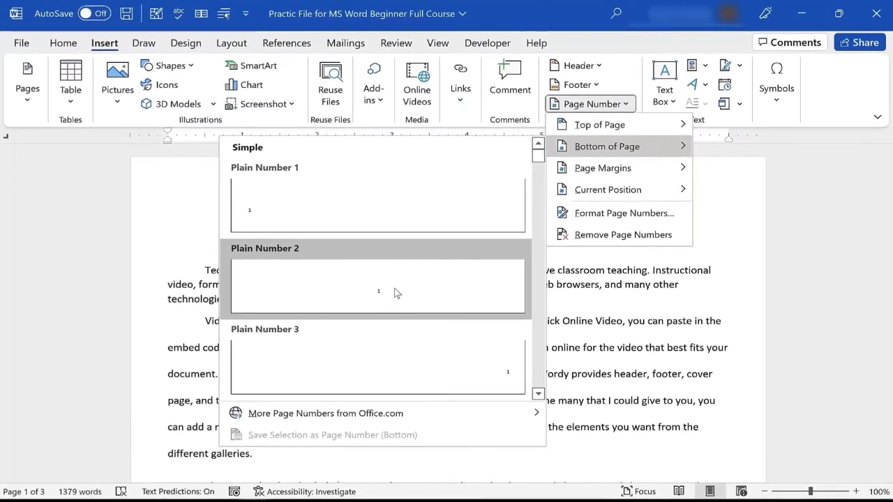
{"action": "left_click", "coordinate": [394, 293]}
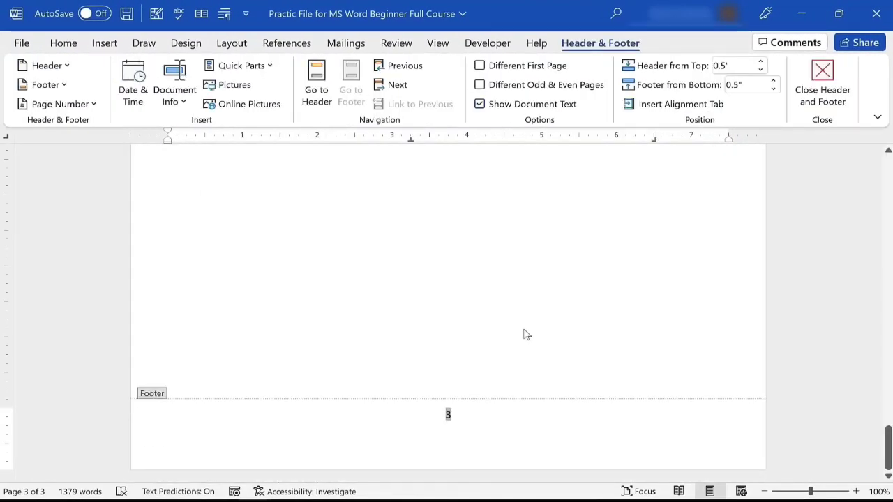
Step: Check the page numbers in the footers and enable Different First Page to drop the number from page one
{"action": "scroll", "coordinate": [617, 347], "scroll_direction": "up", "scroll_amount": 15}
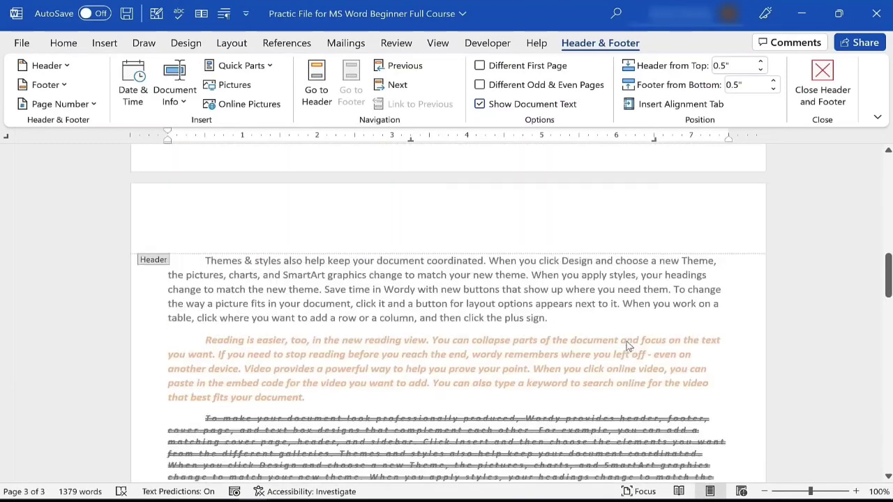
{"action": "scroll", "coordinate": [627, 340], "scroll_direction": "up", "scroll_amount": 3}
{"action": "left_click_drag", "start_coordinate": [889, 246], "coordinate": [889, 248]}
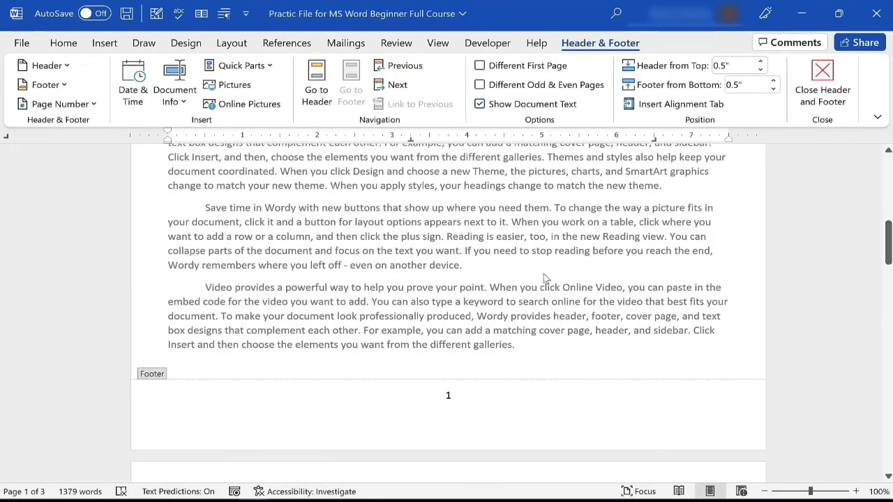
{"action": "left_click", "coordinate": [481, 66]}
{"action": "left_click_drag", "start_coordinate": [888, 440], "coordinate": [865, 213]}
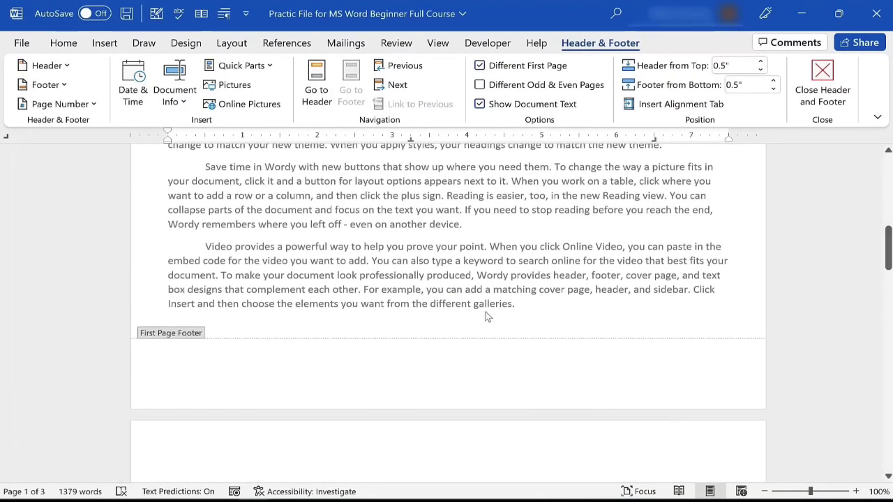
Step: Enter "Sensitive Information" in the first page header and leave header and footer editing
{"action": "left_click_drag", "start_coordinate": [888, 247], "coordinate": [861, 160]}
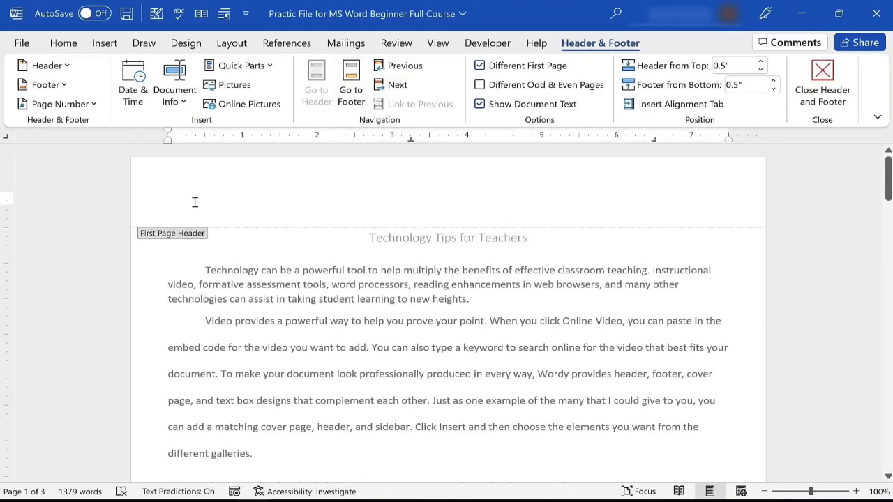
{"action": "type", "text": "Sen"}
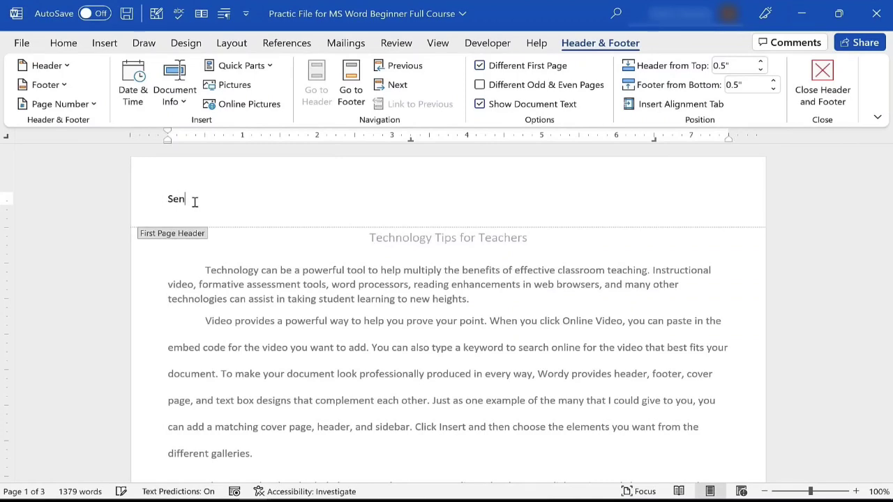
{"action": "type", "text": "sitive Information"}
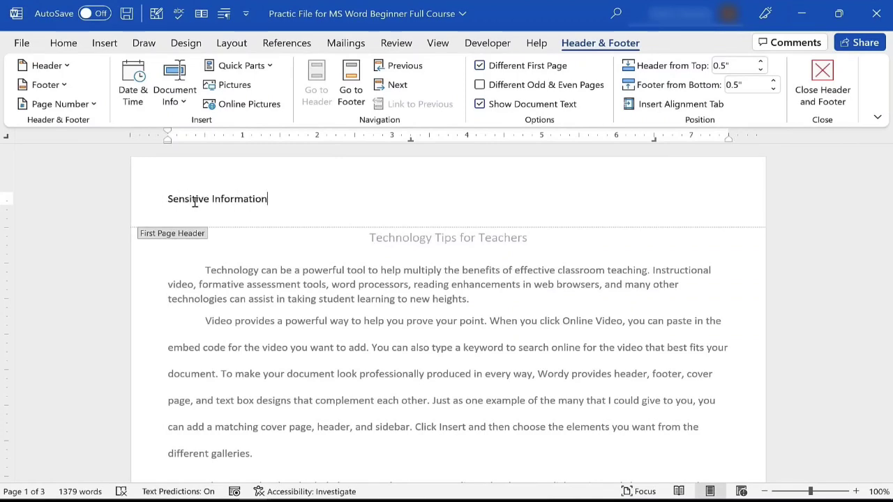
{"action": "left_click", "coordinate": [822, 83]}
{"action": "scroll", "coordinate": [638, 272], "scroll_direction": "up", "scroll_amount": 15}
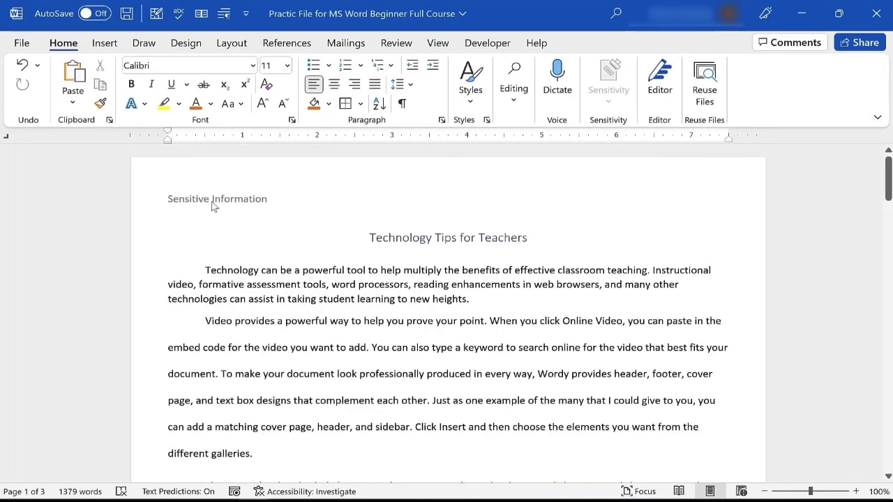
Step: Look through the built-in header and footer designs and open the header for editing
{"action": "left_click", "coordinate": [104, 44]}
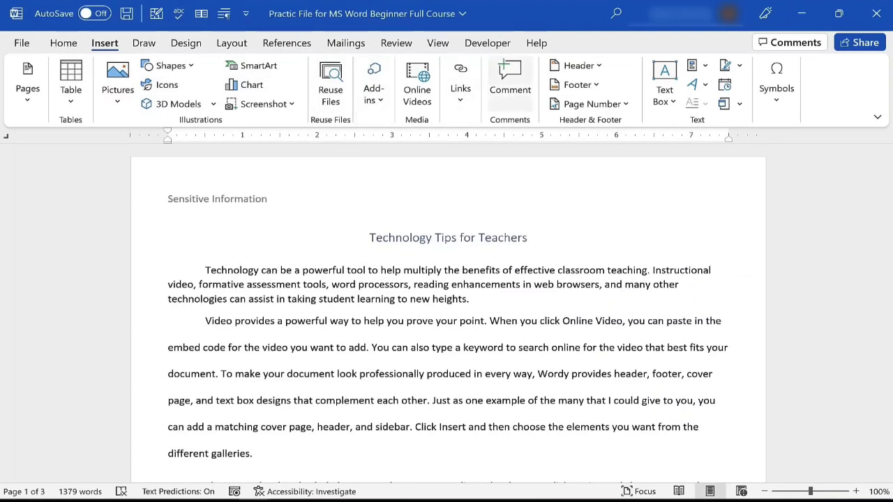
{"action": "left_click", "coordinate": [597, 67]}
{"action": "left_click", "coordinate": [542, 131]}
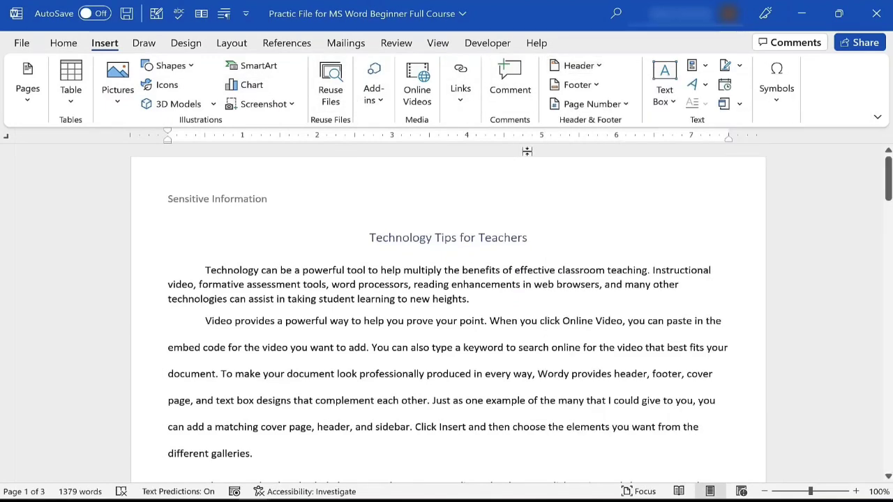
{"action": "left_click", "coordinate": [589, 84]}
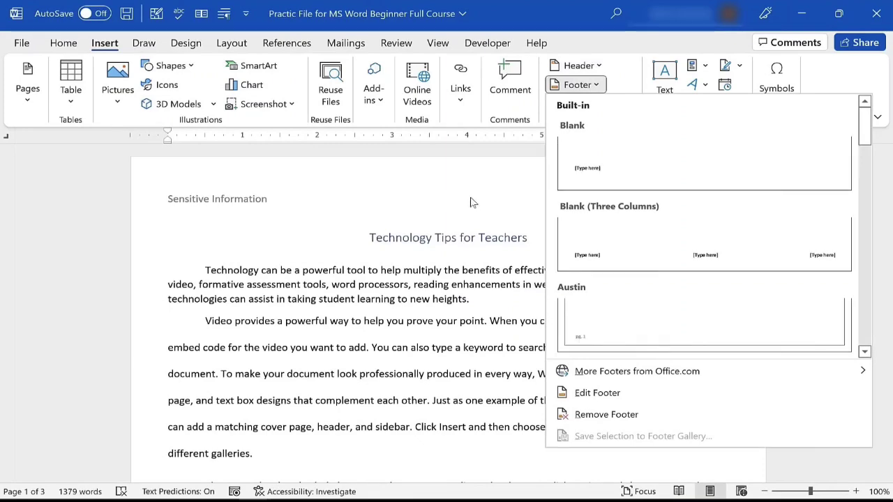
{"action": "left_click", "coordinate": [578, 65]}
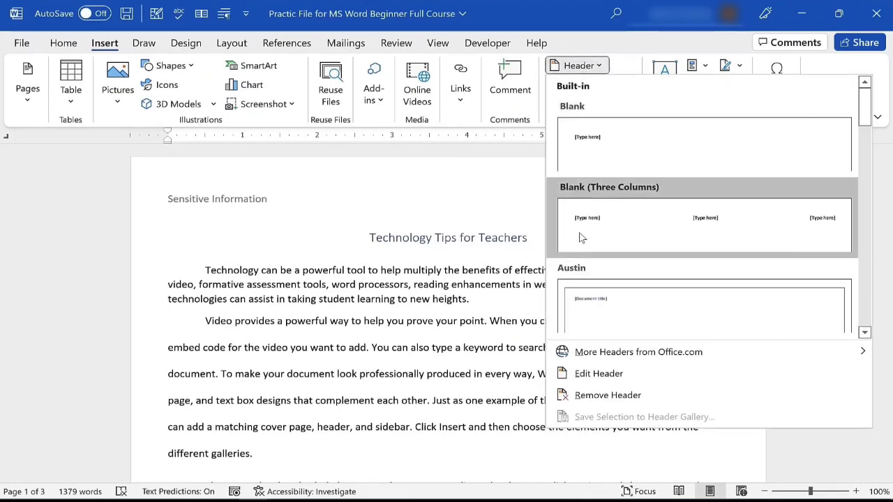
{"action": "left_click", "coordinate": [601, 373]}
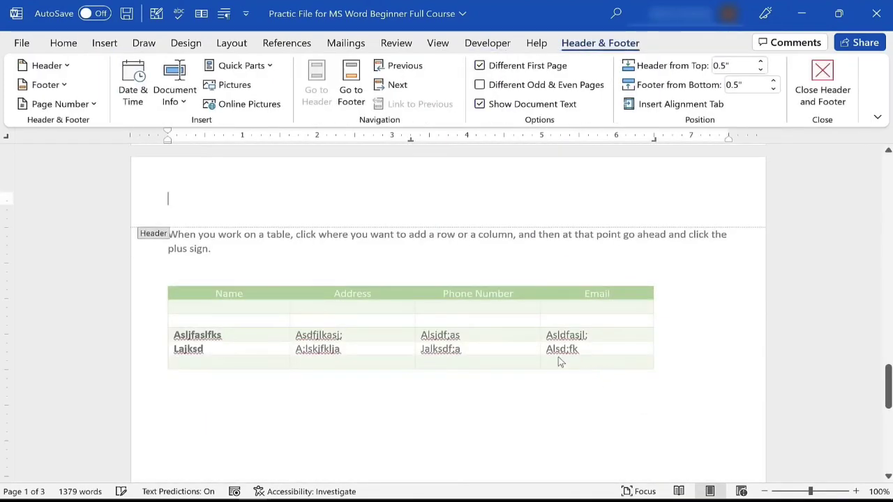
Step: Examine the Document Info items that can be inserted into the header above the table, inserting none
{"action": "scroll", "coordinate": [300, 251], "scroll_direction": "down", "scroll_amount": 1}
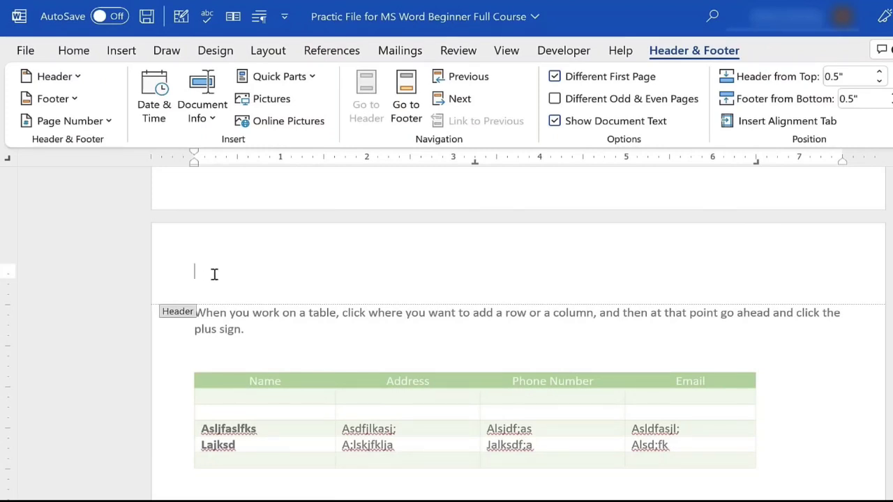
{"action": "left_click", "coordinate": [203, 115]}
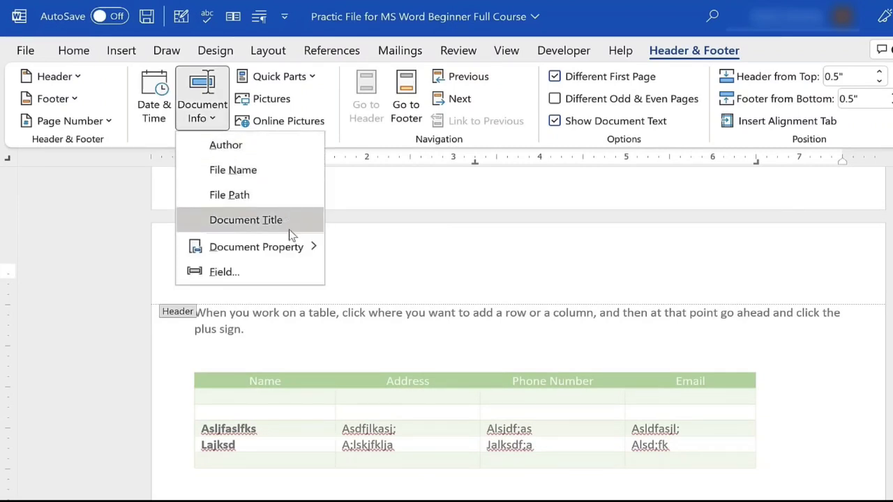
{"action": "left_click", "coordinate": [445, 265]}
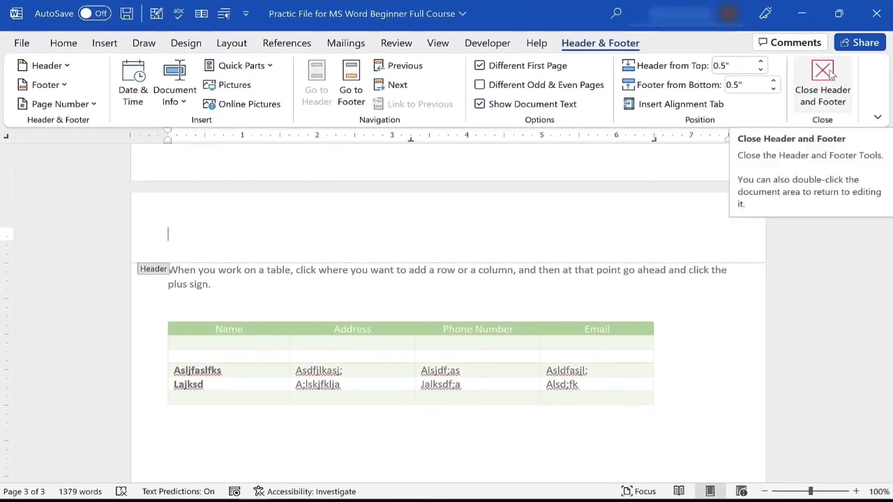
Step: Leave the header and add a bold, unindented "Chapter 1:" line between the document title and the first paragraph
{"action": "left_click", "coordinate": [829, 75]}
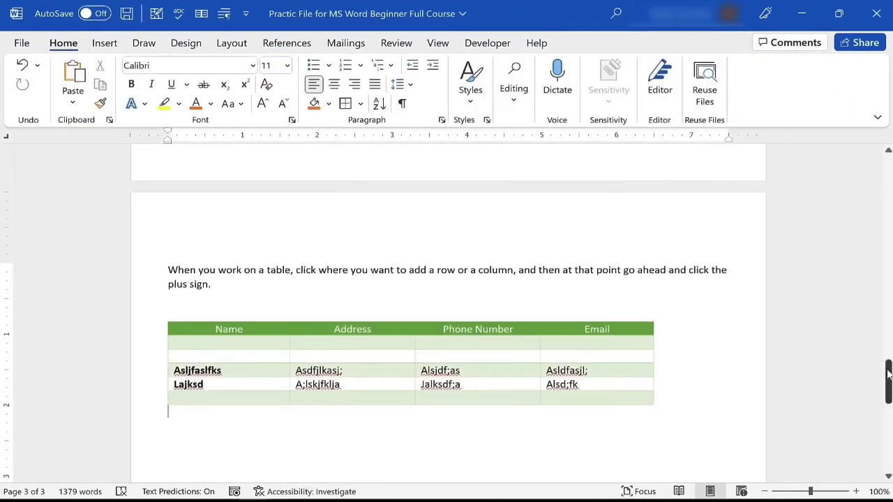
{"action": "scroll", "coordinate": [888, 375], "scroll_direction": "up", "scroll_amount": 1}
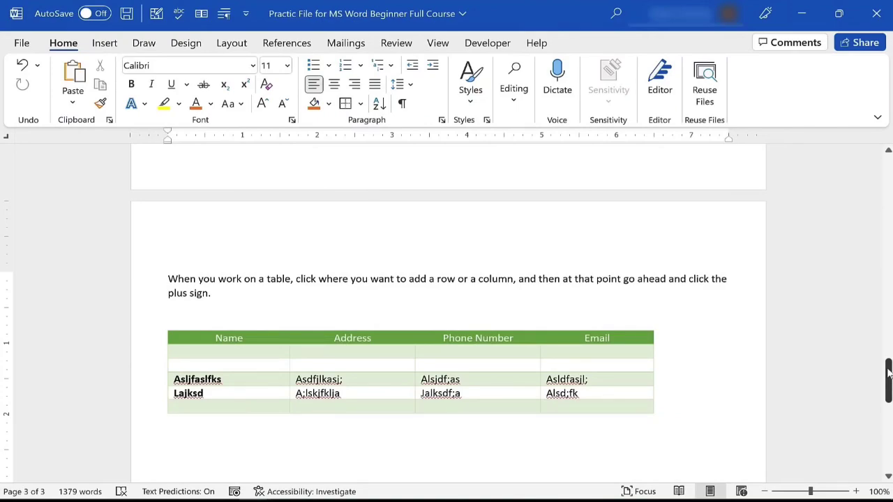
{"action": "left_click_drag", "start_coordinate": [887, 375], "coordinate": [855, 182]}
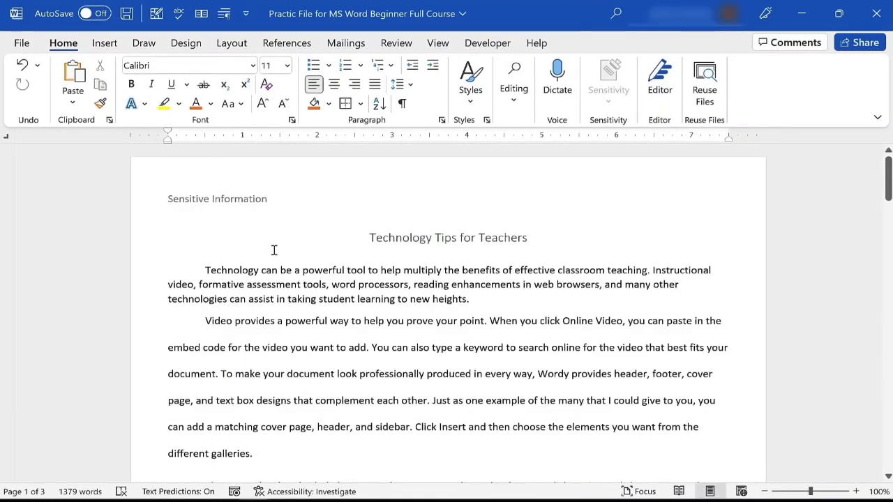
{"action": "left_click", "coordinate": [200, 264]}
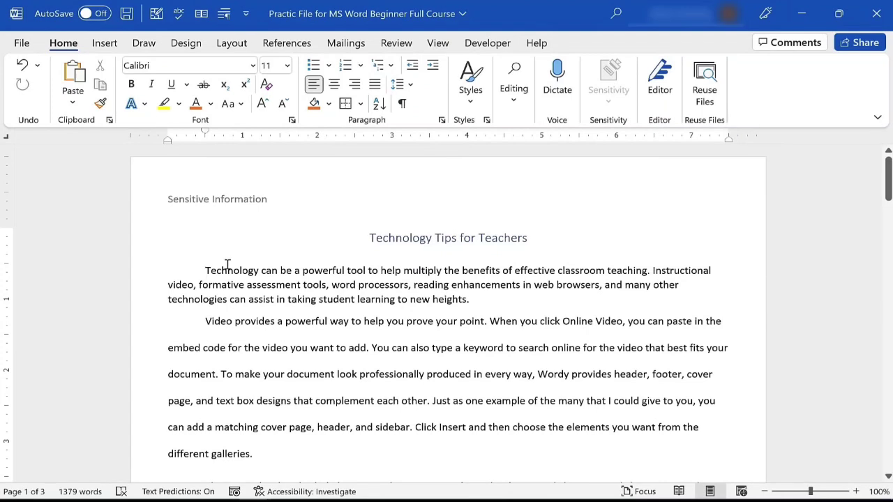
{"action": "key", "text": "Right"}
{"action": "key", "text": "Right"}
{"action": "key", "text": "Return"}
{"action": "key", "text": "Return"}
{"action": "key", "text": "BackSpace"}
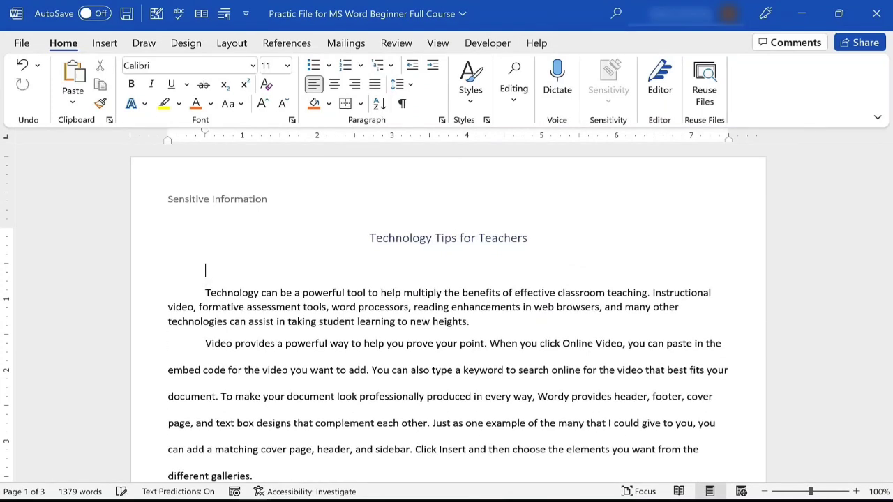
{"action": "key", "text": "BackSpace"}
{"action": "type", "text": "Chapter 1:"}
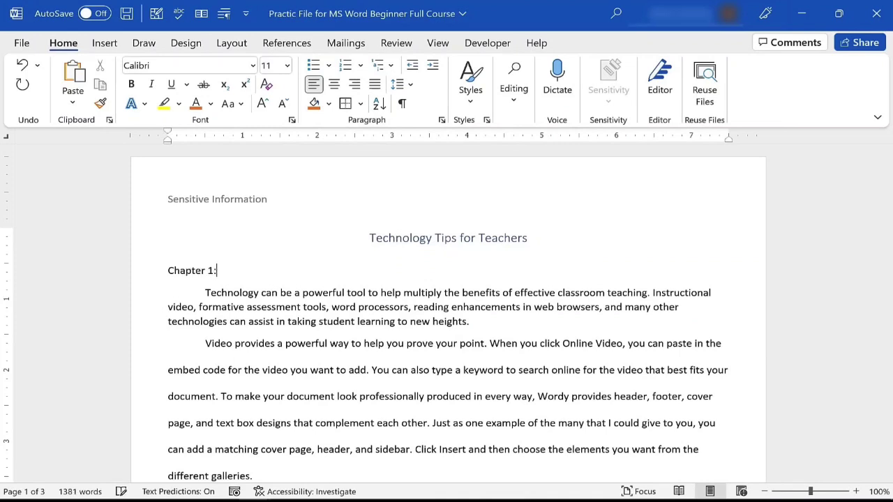
{"action": "left_click_drag", "start_coordinate": [219, 272], "coordinate": [161, 274]}
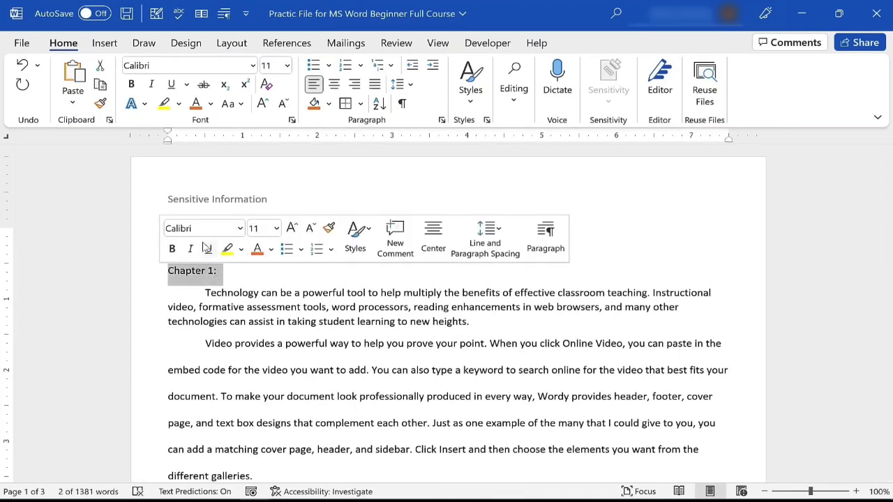
Step: Try adding five blank lines on page two after the paragraph ending "even on another device.", and remove them again
{"action": "left_click_drag", "start_coordinate": [888, 198], "coordinate": [862, 330]}
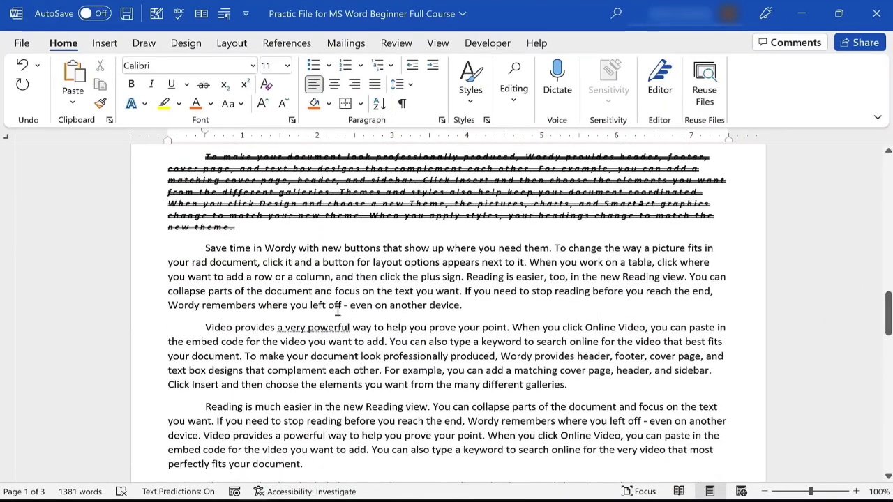
{"action": "left_click", "coordinate": [478, 308]}
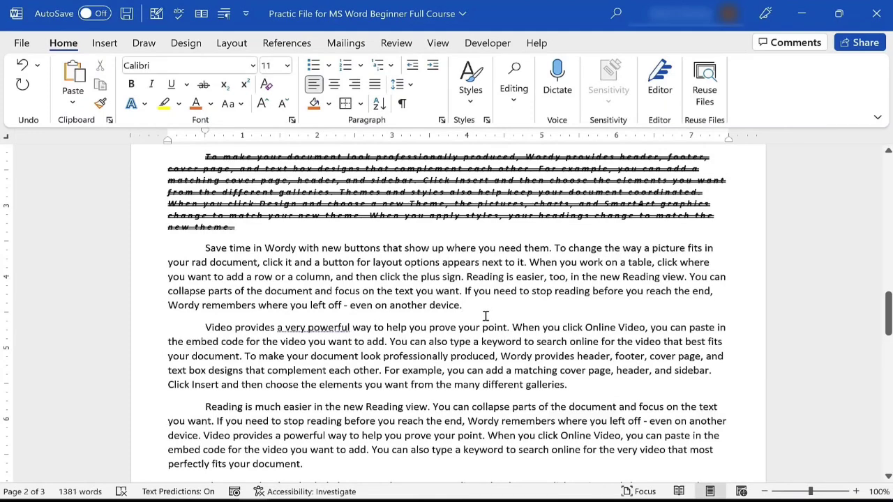
{"action": "key", "text": "Return"}
{"action": "key", "text": "Return"}
{"action": "key", "text": "Return"}
{"action": "key", "text": "Return"}
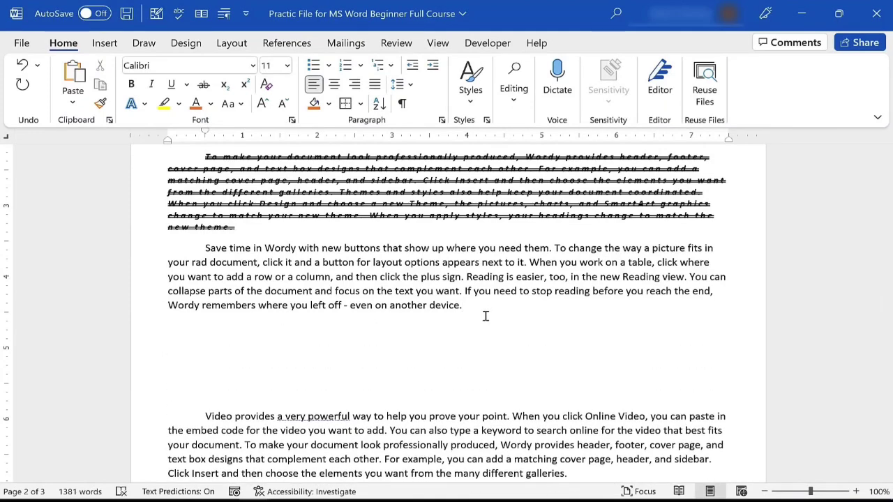
{"action": "key", "text": "Return"}
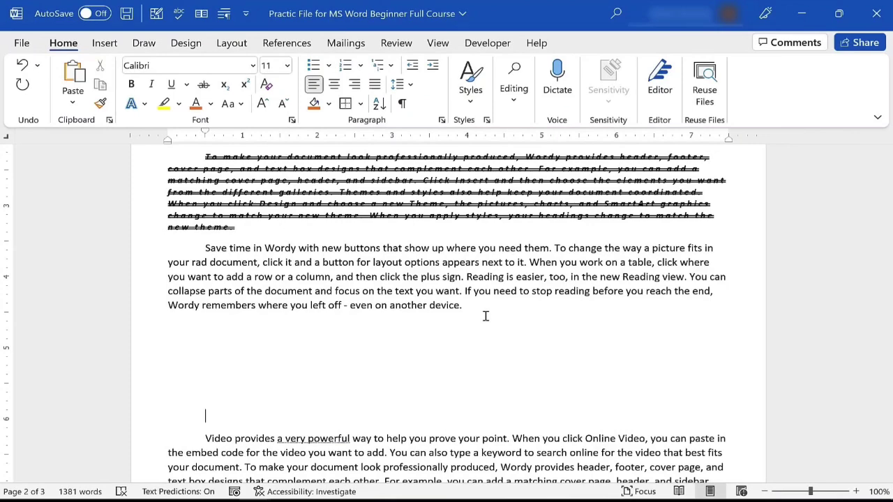
{"action": "key", "text": "BackSpace"}
{"action": "key", "text": "BackSpace"}
{"action": "key", "text": "BackSpace"}
{"action": "key", "text": "BackSpace"}
{"action": "key", "text": "BackSpace"}
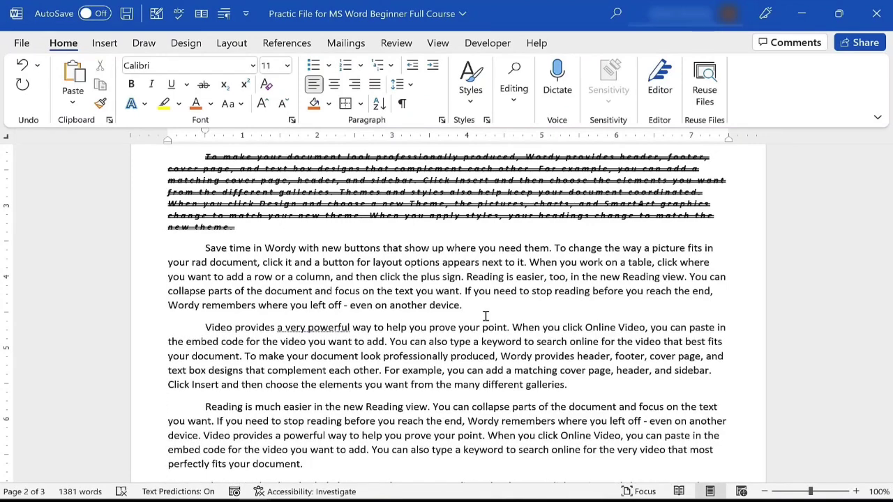
Step: Insert a page break after the page-two paragraph ending "even on another device."
{"action": "left_click", "coordinate": [231, 42]}
{"action": "left_click", "coordinate": [208, 65]}
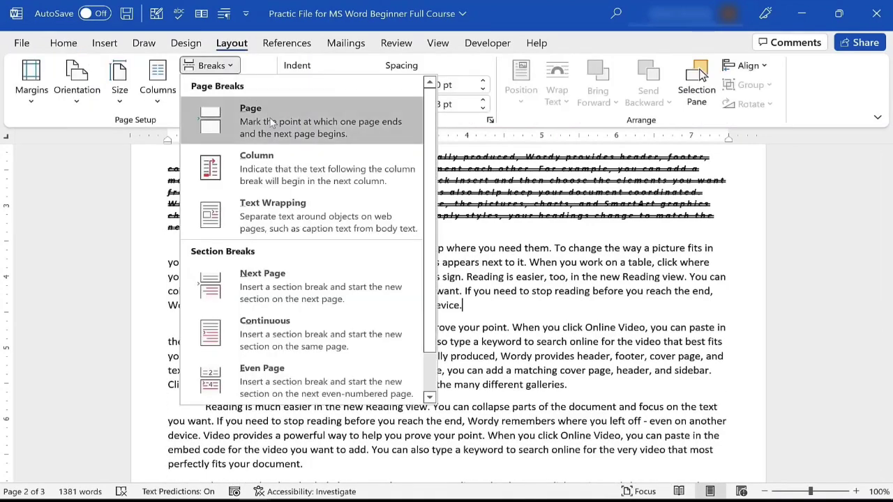
{"action": "left_click", "coordinate": [369, 131]}
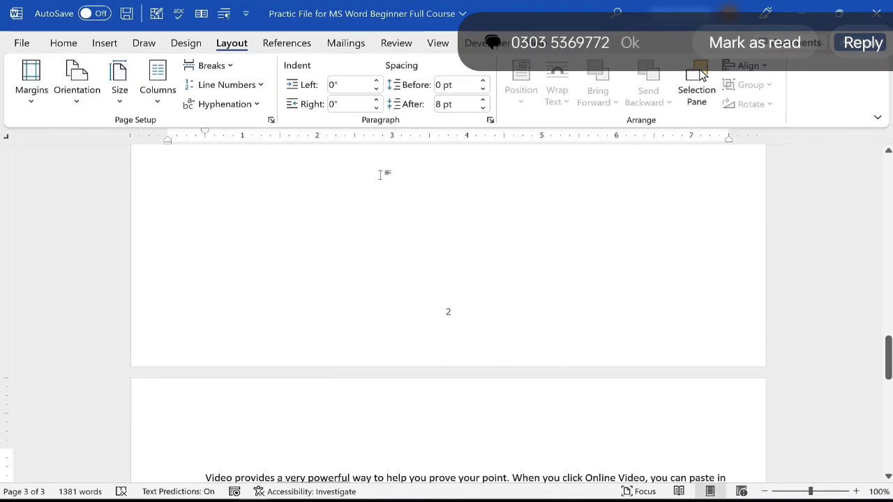
Step: Add a bold "Chapter 2:" line at the start of page three and remove its first-line indent
{"action": "left_click_drag", "start_coordinate": [887, 363], "coordinate": [887, 383]}
{"action": "scroll", "coordinate": [843, 197], "scroll_direction": "down", "scroll_amount": 1}
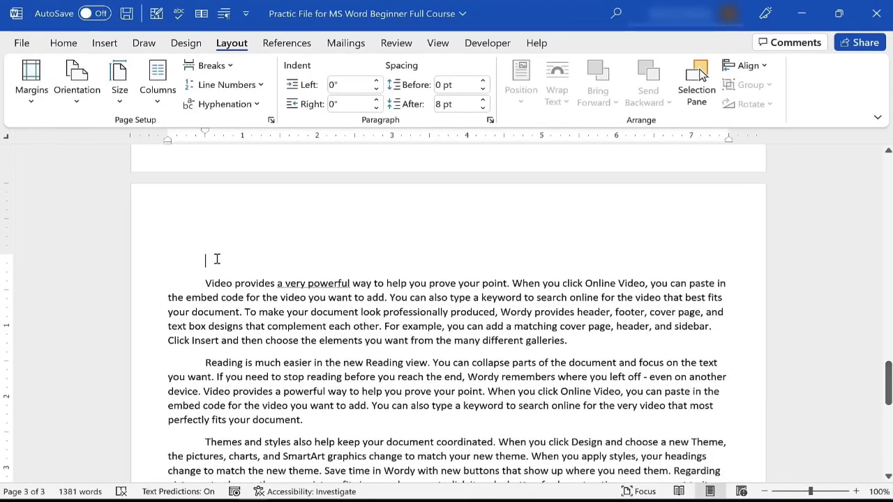
{"action": "type", "text": "Chapter 2:"}
{"action": "key", "text": "shift+Home"}
{"action": "key", "text": "ctrl+b"}
{"action": "key", "text": "Home"}
{"action": "key", "text": "BackSpace"}
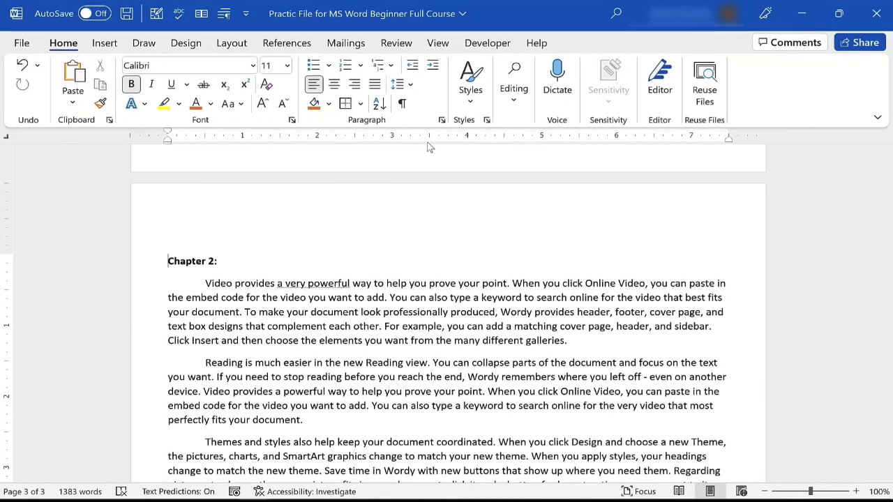
Step: Insert the built-in Facet cover page into the document
{"action": "left_click", "coordinate": [102, 44]}
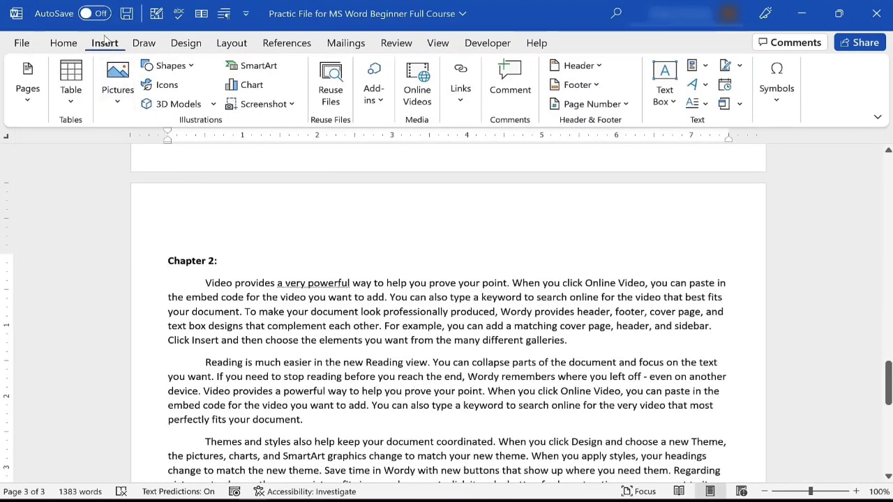
{"action": "left_click", "coordinate": [26, 98]}
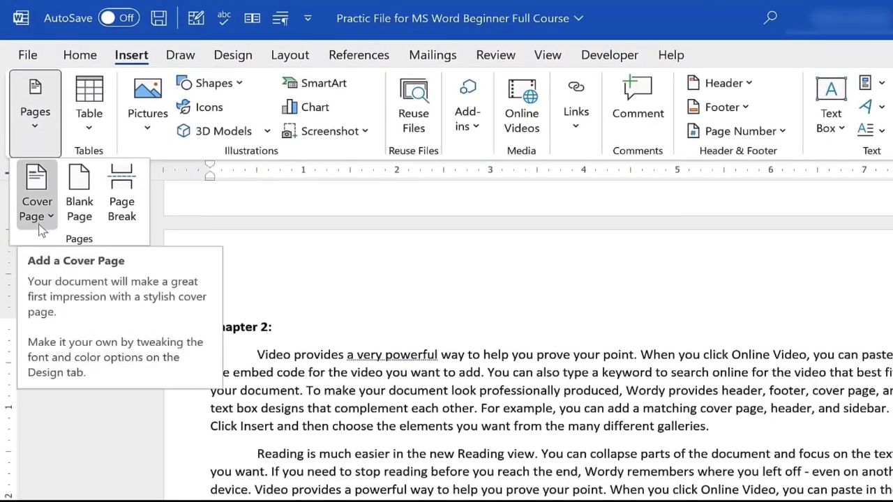
{"action": "left_click", "coordinate": [41, 229]}
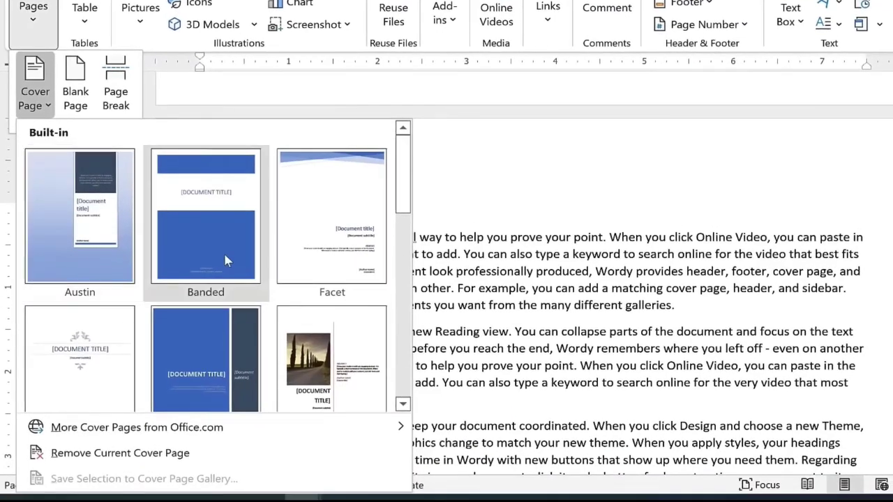
{"action": "left_click_drag", "start_coordinate": [403, 193], "coordinate": [338, 205]}
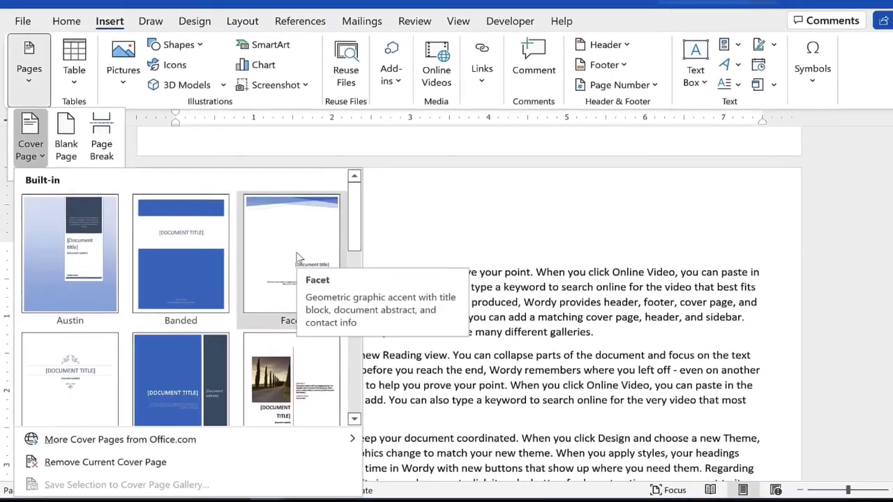
{"action": "left_click", "coordinate": [296, 258]}
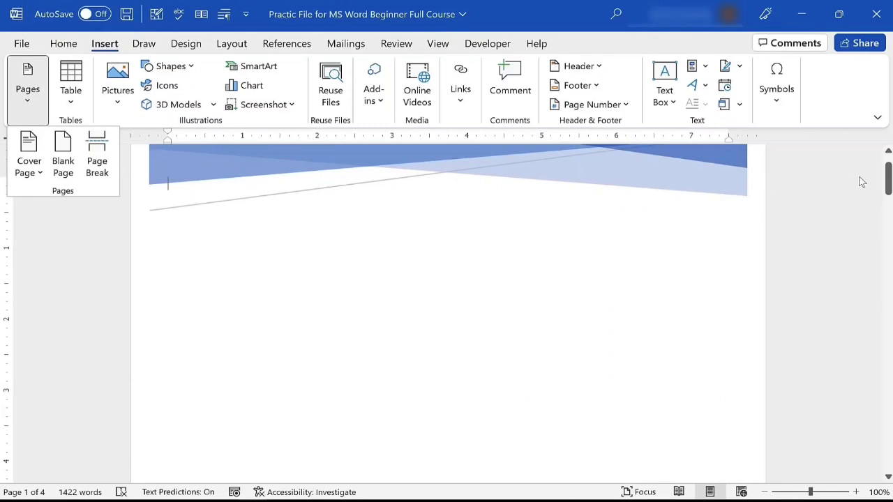
Step: Fill the cover page's document title placeholder with "TECHNOLOGY TIPS FOR TEACHERS" and return to the Chapter 1 page
{"action": "left_click_drag", "start_coordinate": [888, 183], "coordinate": [887, 209]}
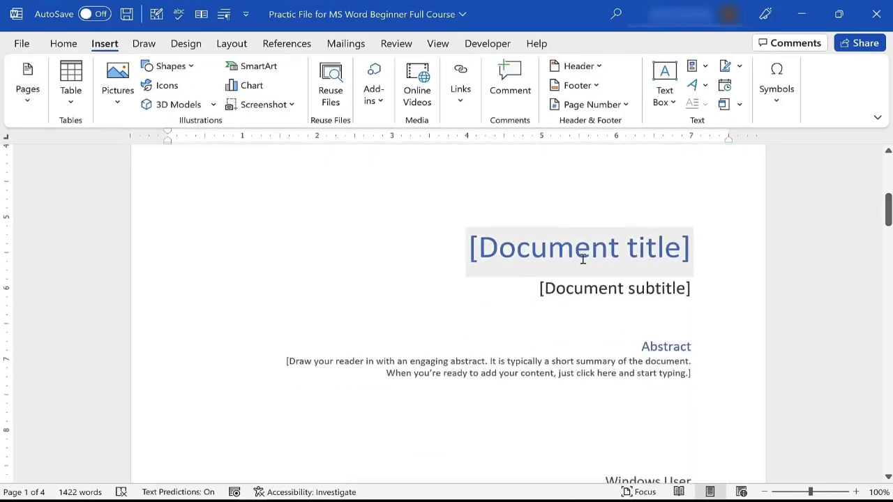
{"action": "left_click", "coordinate": [584, 249]}
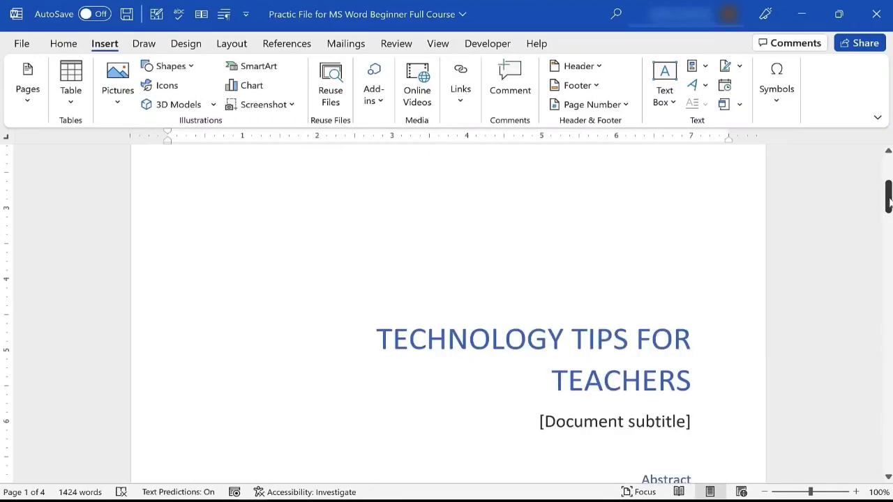
{"action": "left_click_drag", "start_coordinate": [887, 196], "coordinate": [889, 255]}
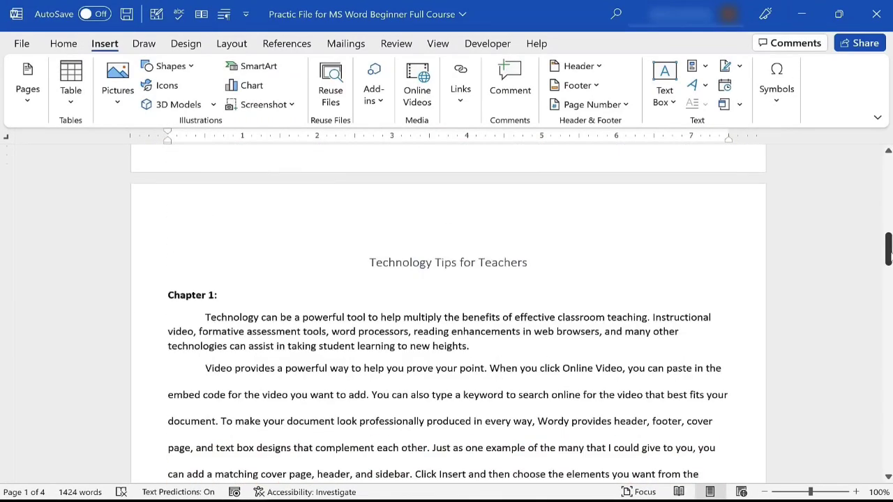
{"action": "left_click", "coordinate": [223, 48]}
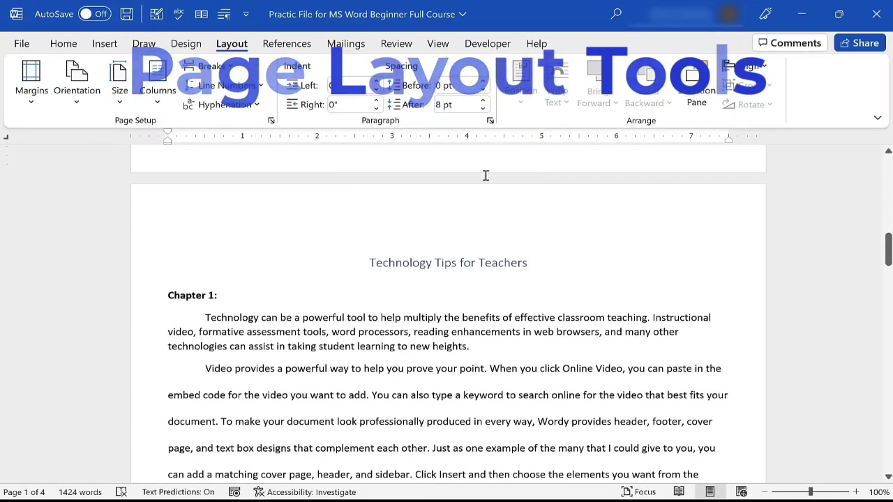
{"action": "left_click", "coordinate": [526, 255]}
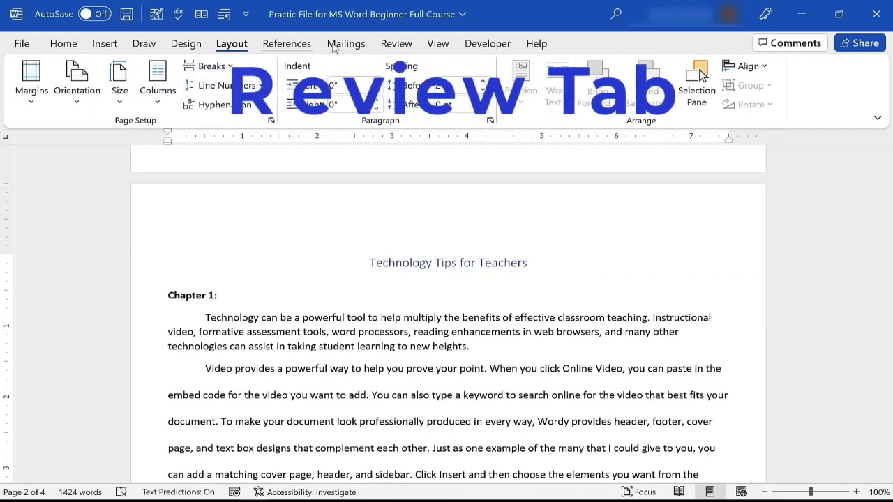
Step: Run the Editor proofing check on the document and open its spelling corrections
{"action": "left_click", "coordinate": [392, 45]}
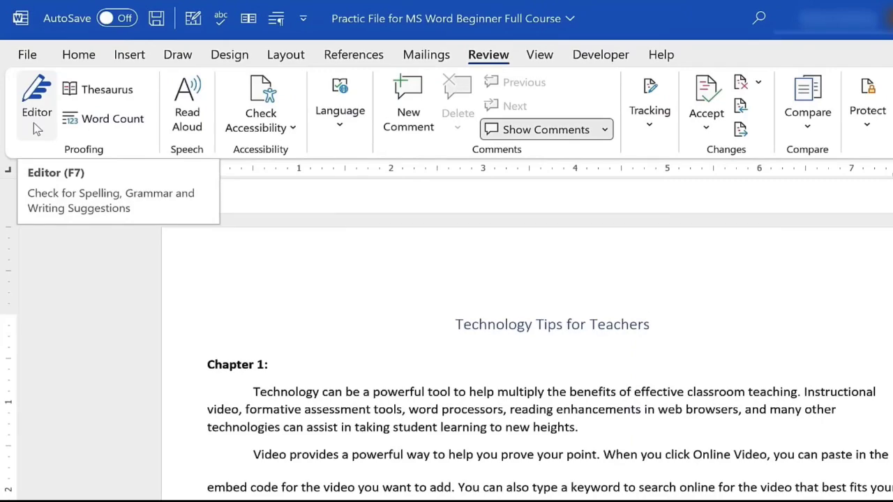
{"action": "left_click", "coordinate": [37, 105]}
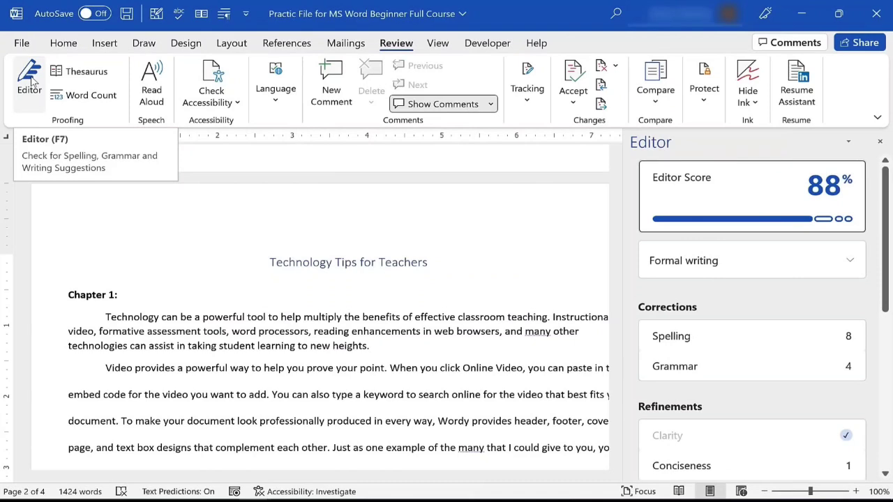
{"action": "left_click", "coordinate": [31, 85]}
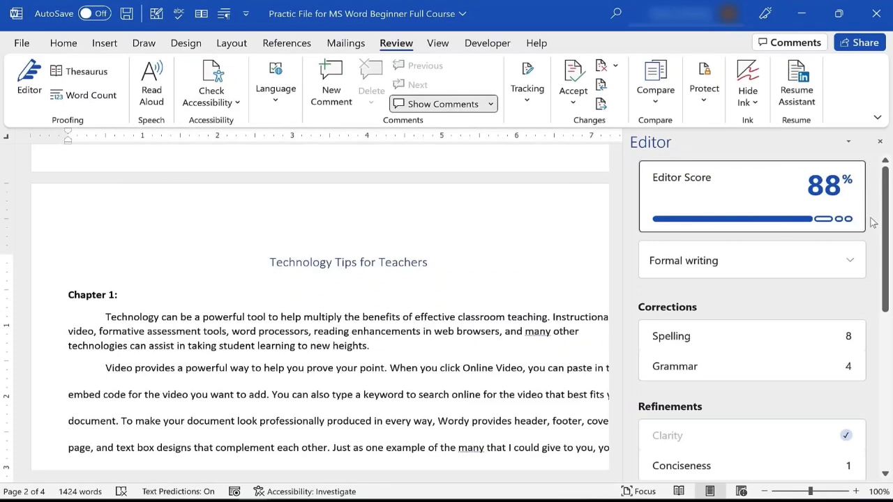
{"action": "mouse_move", "coordinate": [800, 200]}
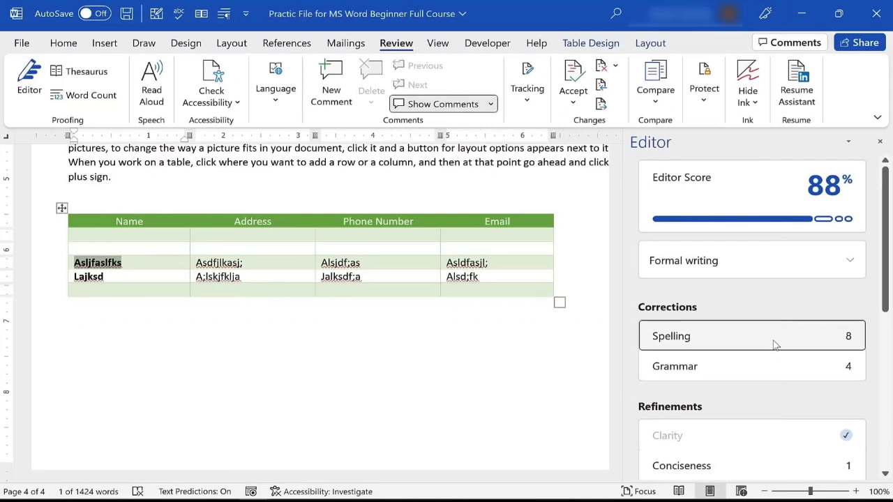
{"action": "left_click", "coordinate": [775, 344]}
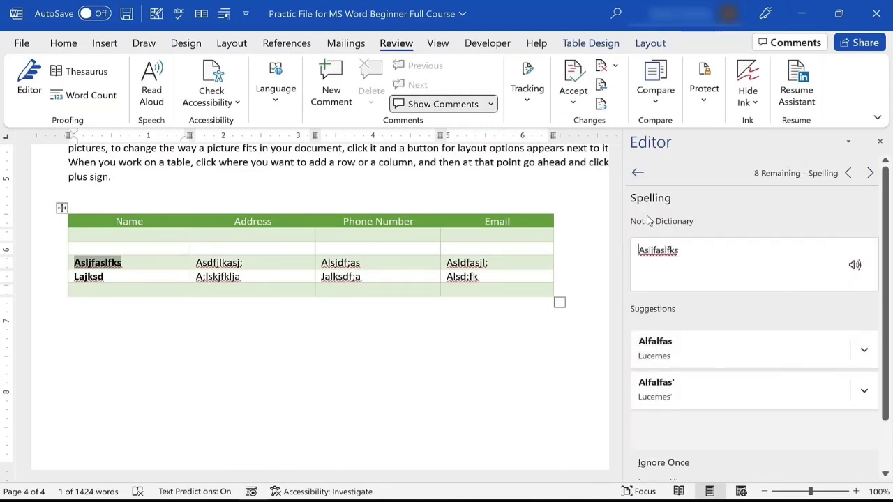
Step: Read aloud the suggestion "Alfalfas" for the flagged word in the table's Name column and examine the remaining correction and ignore options
{"action": "double_click", "coordinate": [668, 249]}
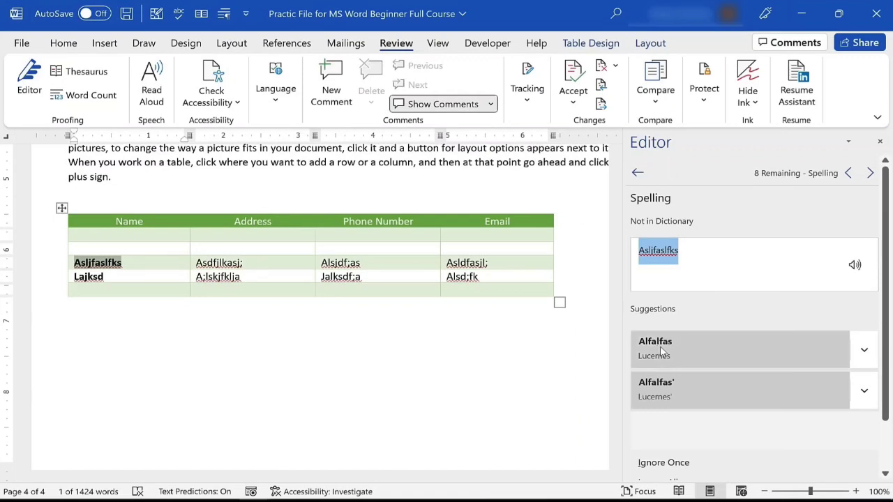
{"action": "left_click", "coordinate": [863, 350]}
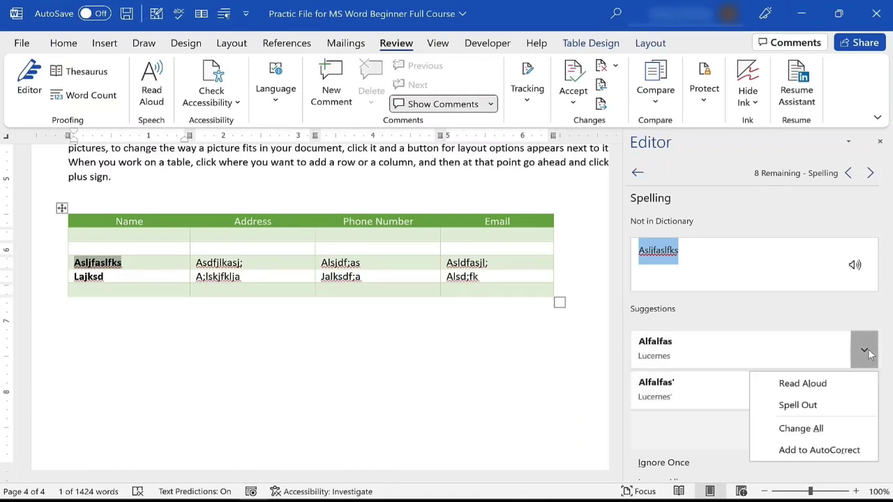
{"action": "left_click", "coordinate": [808, 385]}
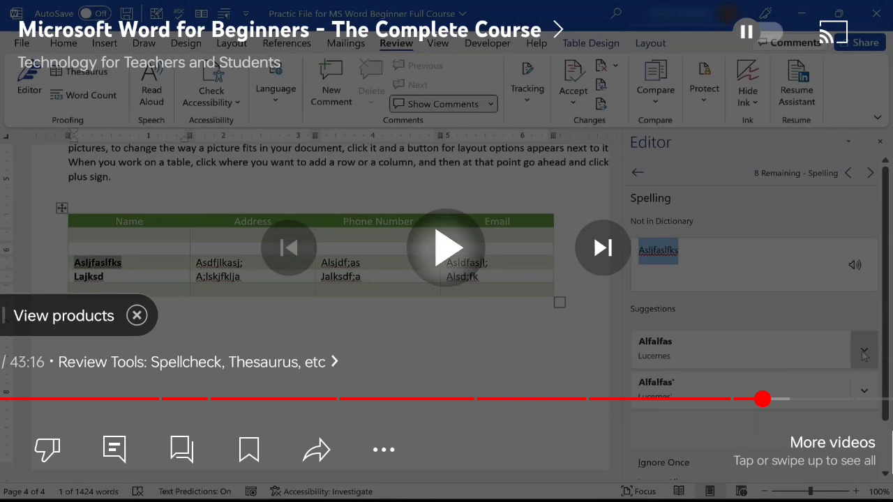
{"action": "left_click", "coordinate": [863, 352]}
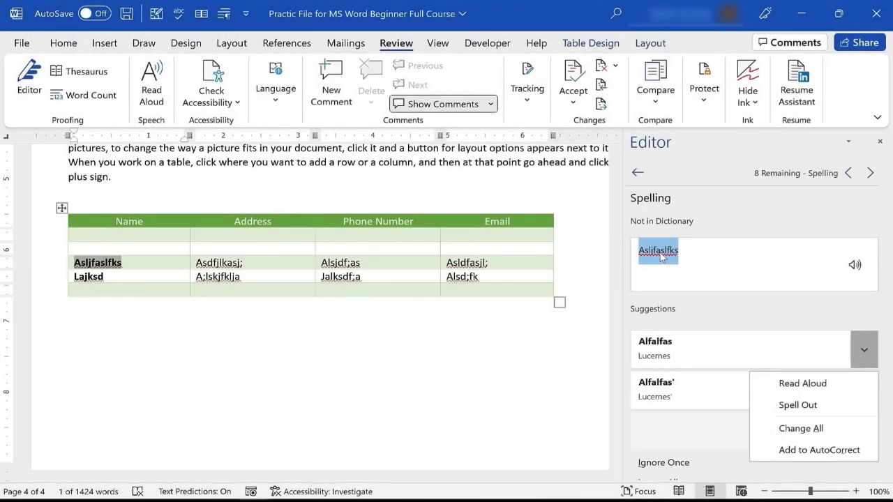
{"action": "left_click", "coordinate": [706, 364]}
{"action": "left_click_drag", "start_coordinate": [884, 294], "coordinate": [887, 389]}
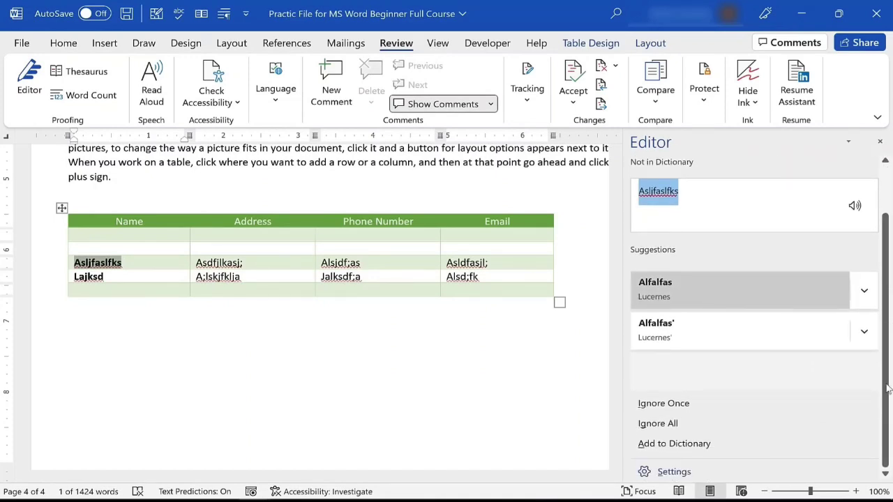